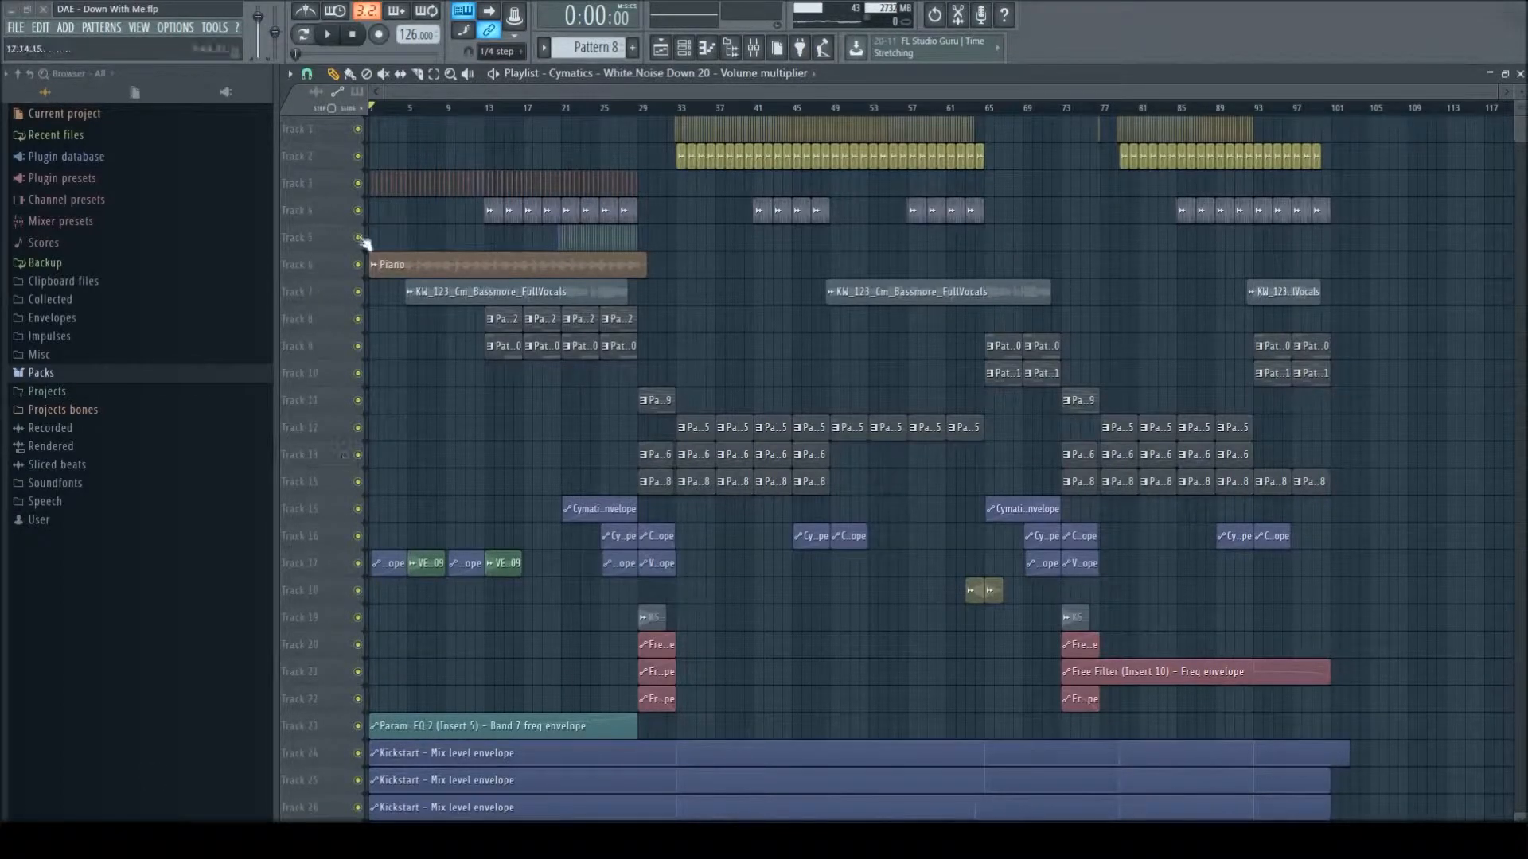
- Solo the Piano track, enable its Band 7 frequency envelope on Track 23, and play the intro from the start
right_click(358, 269)
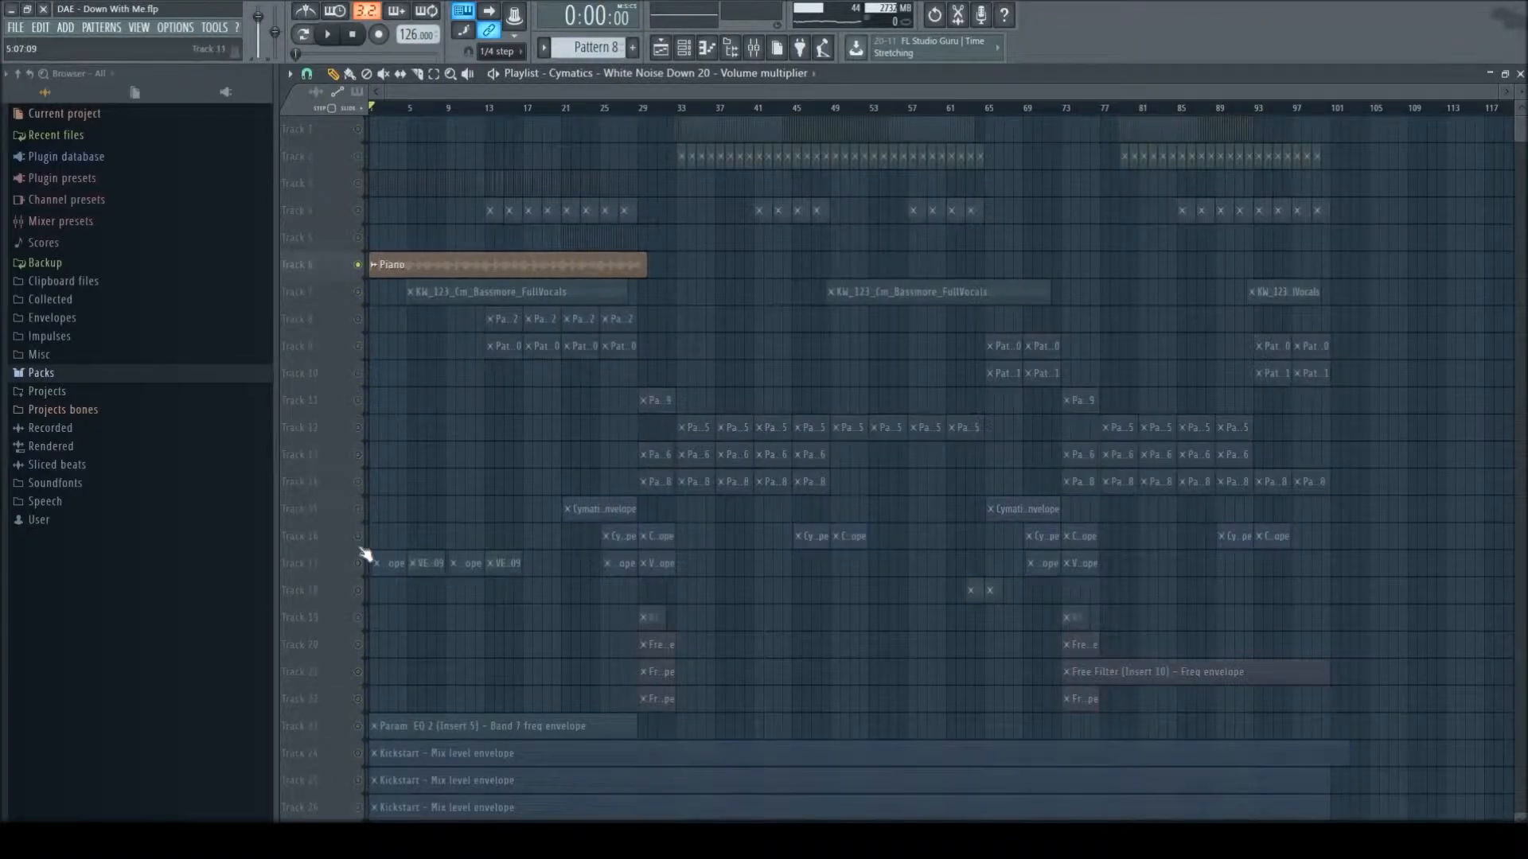
left_click(362, 726)
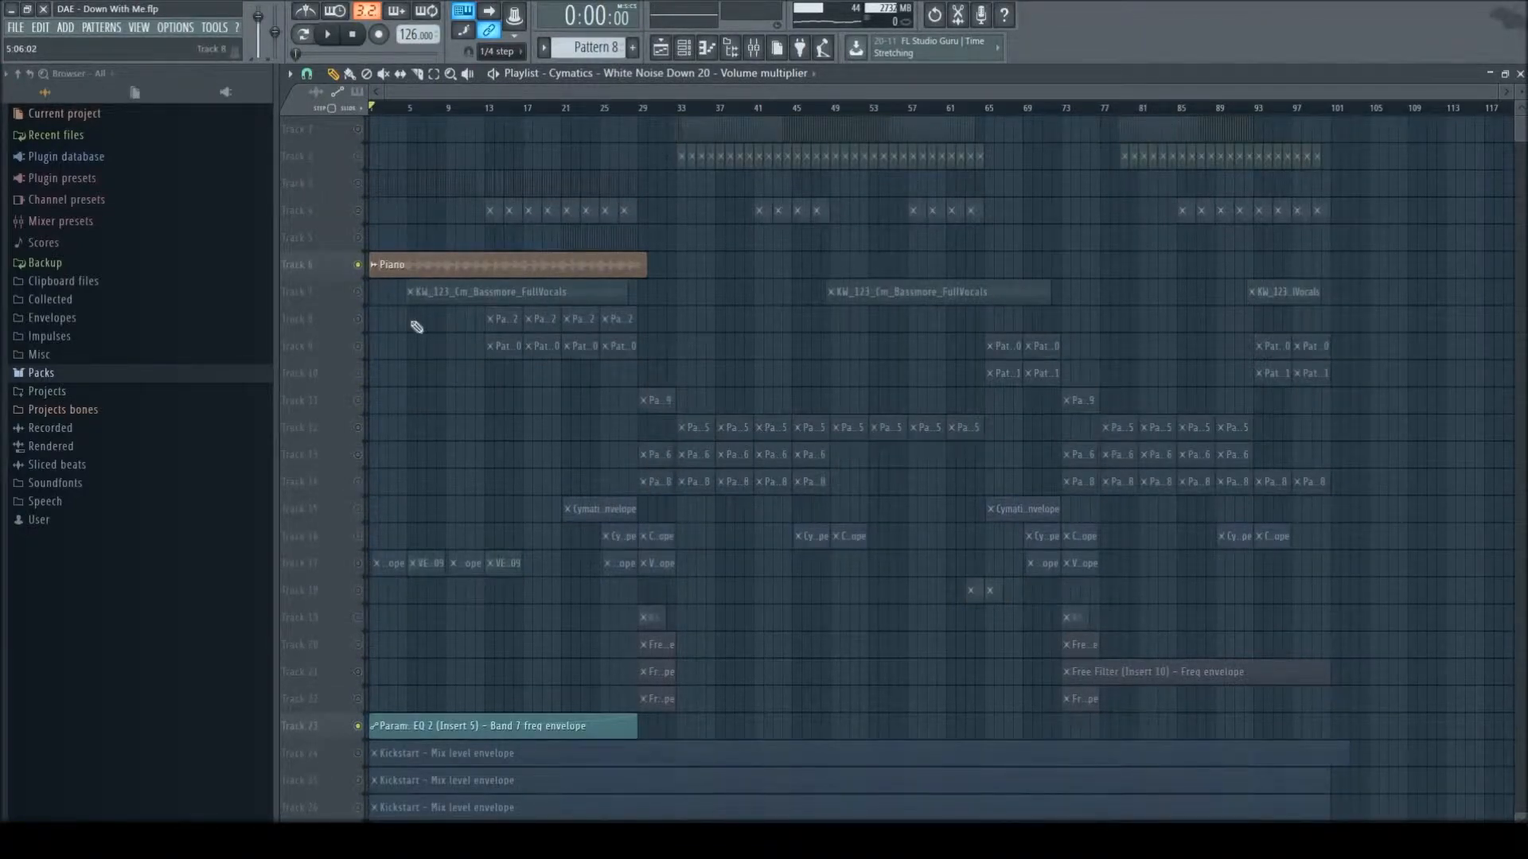
key("space")
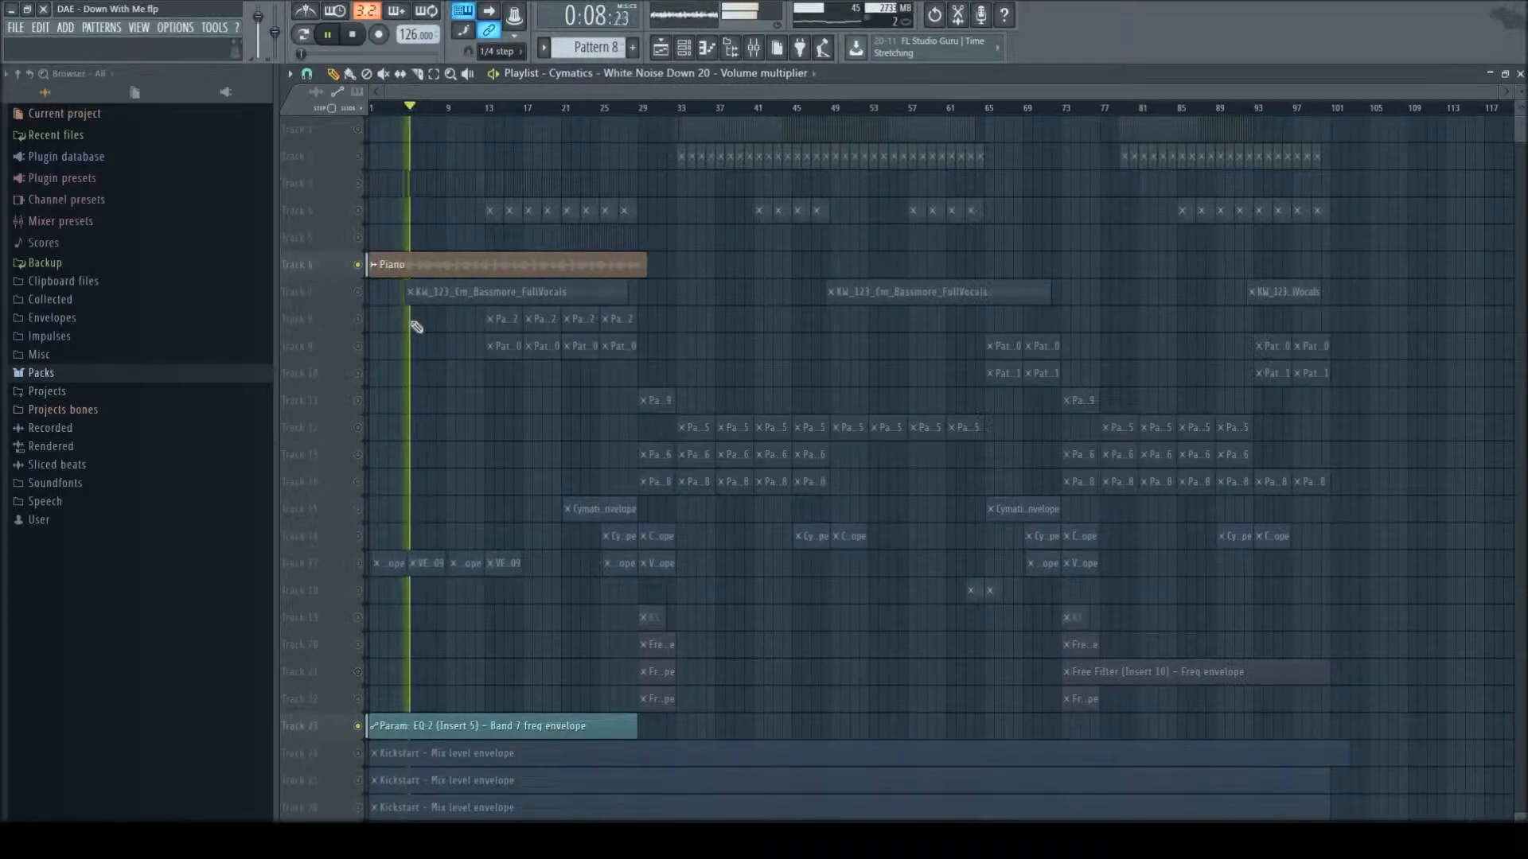
key("space")
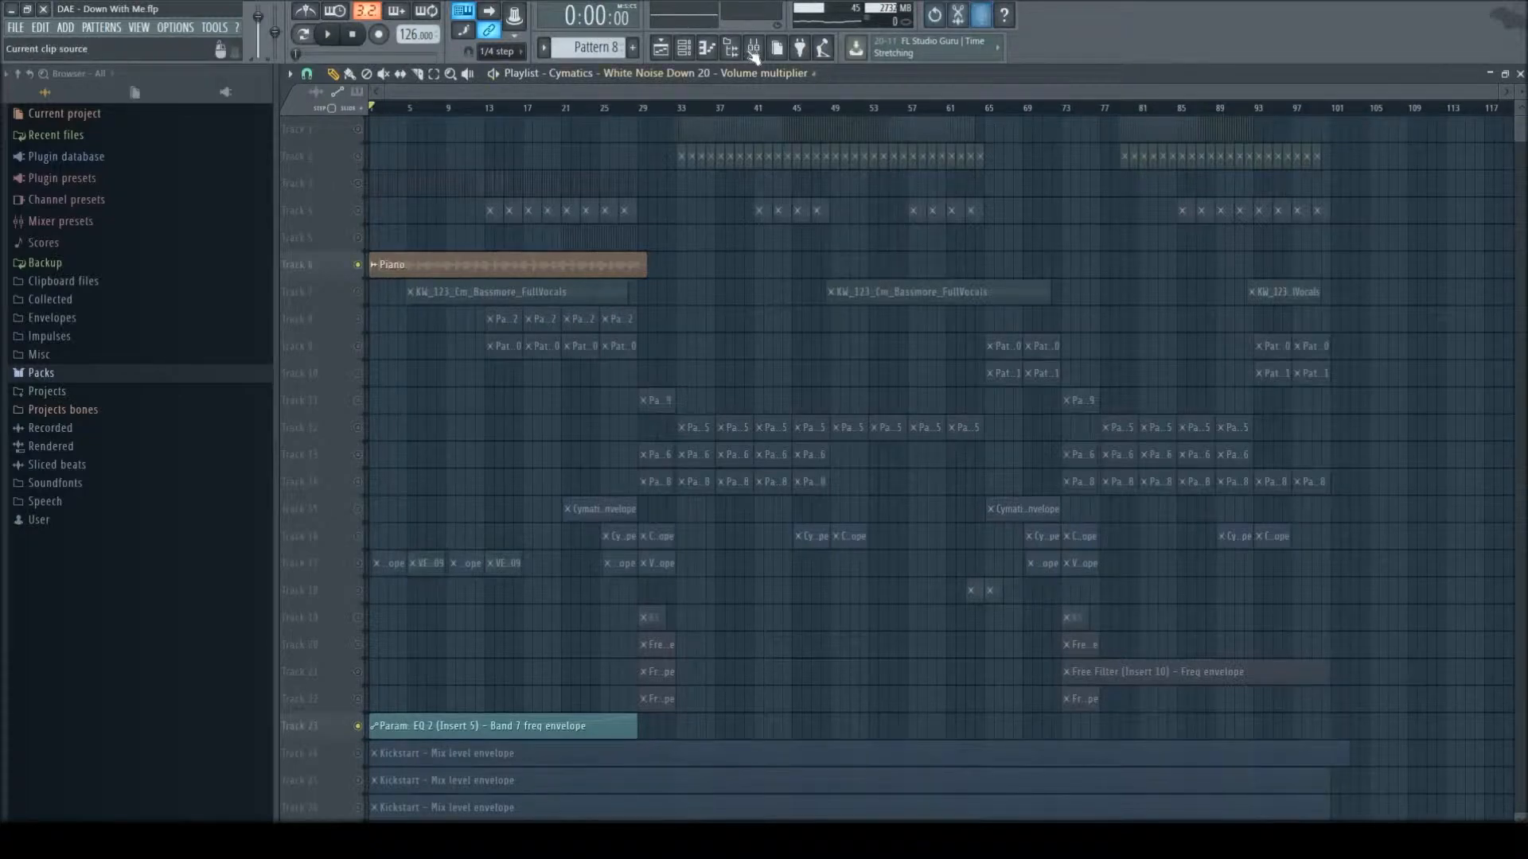
- Open the Piano clip's channel settings and inspect the first Fruity parametric EQ 2 on mixer Insert 5
double_click(580, 264)
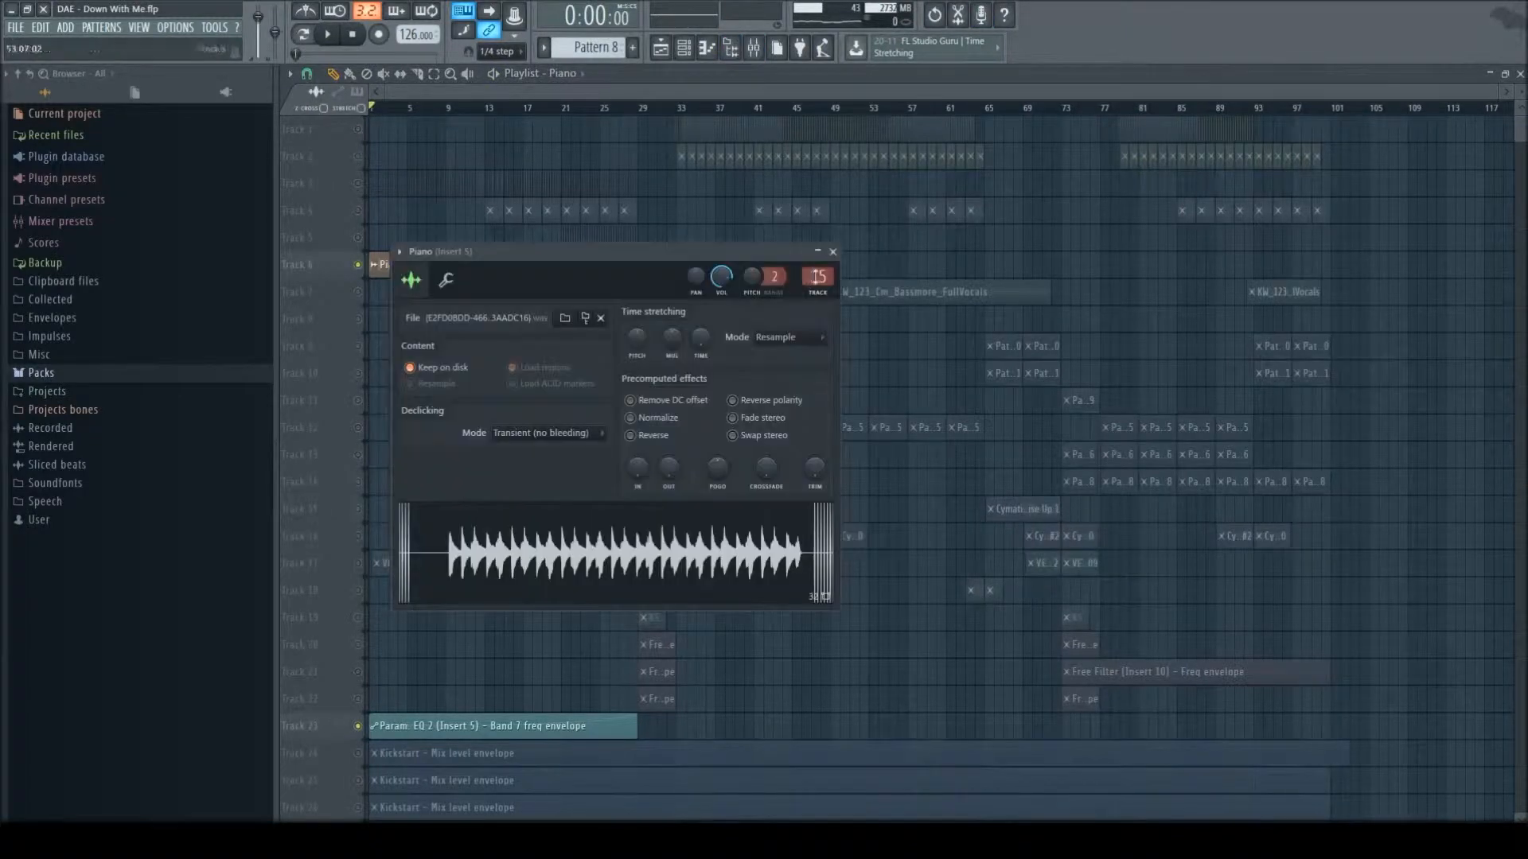
key("F9")
left_click(780, 368)
left_click_drag(779, 361, 776, 293)
left_click(1384, 351)
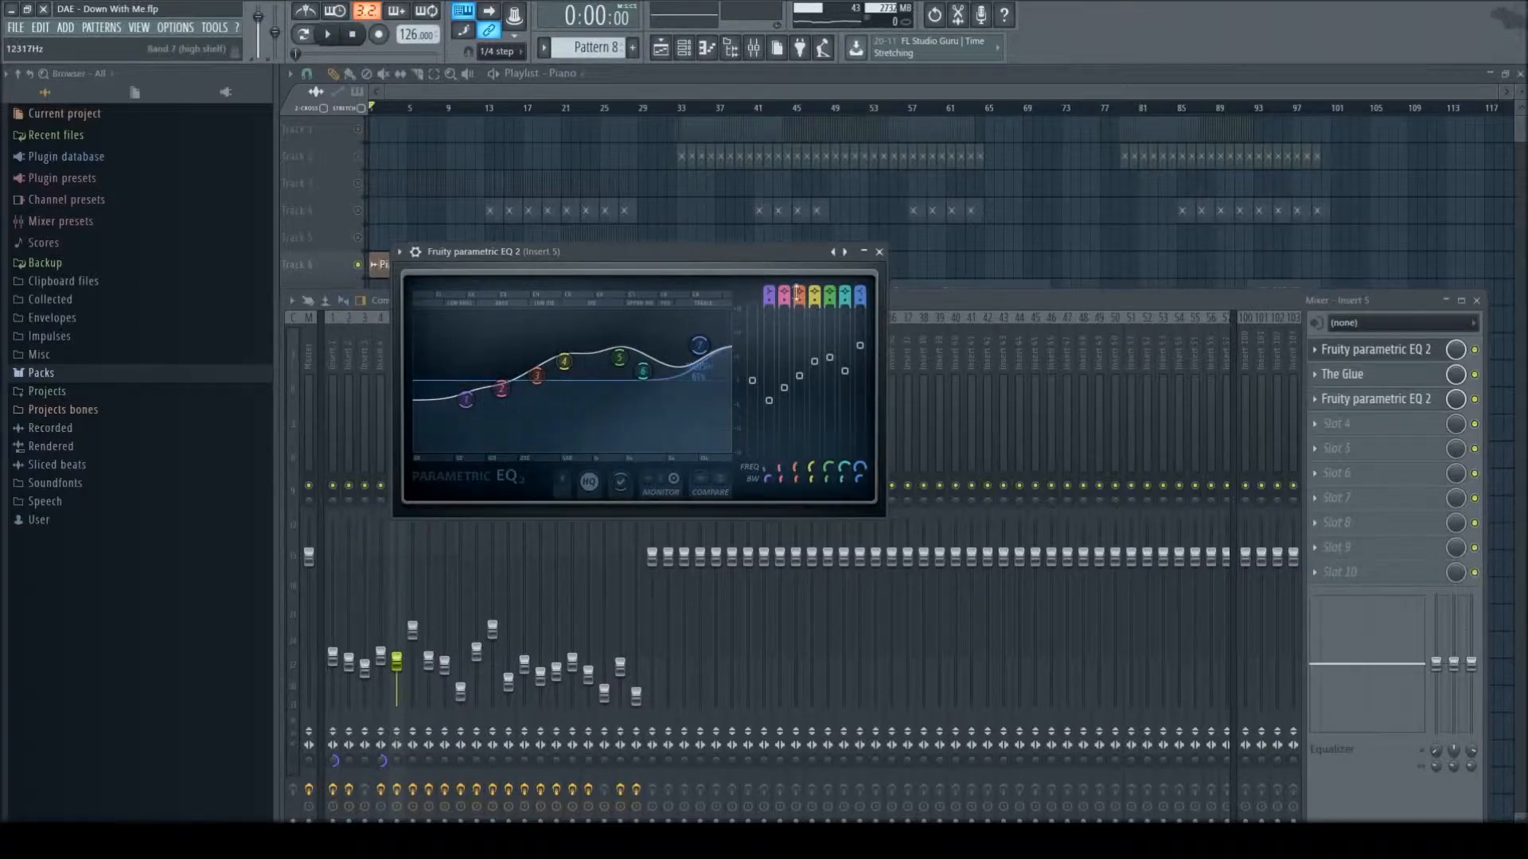
key("Escape")
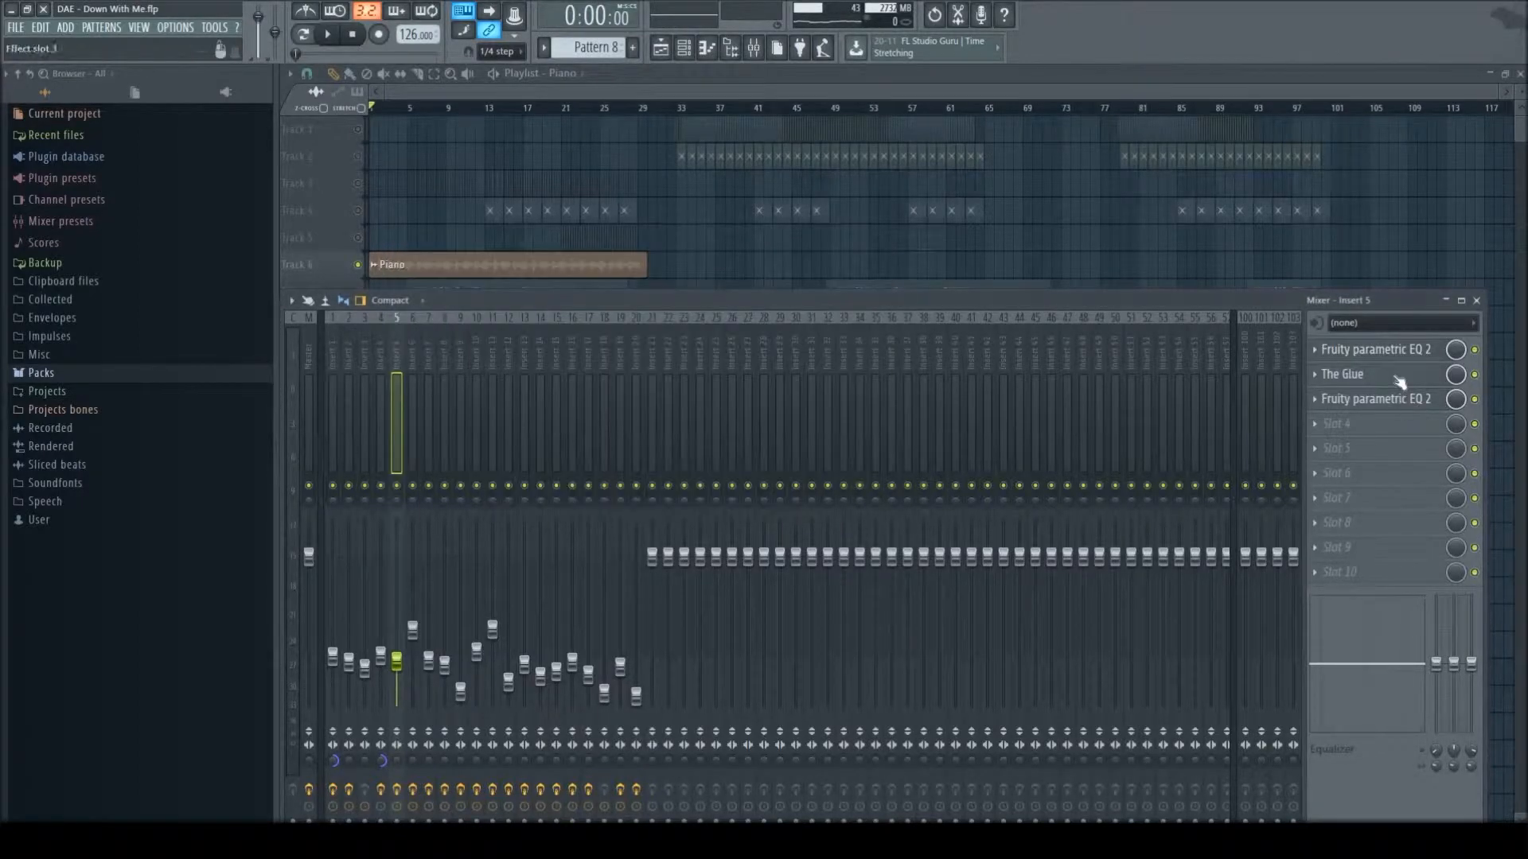
- Inspect The Glue compressor and the second Fruity parametric EQ 2 on the piano's mixer insert
left_click(1399, 379)
left_click_drag(532, 233, 600, 129)
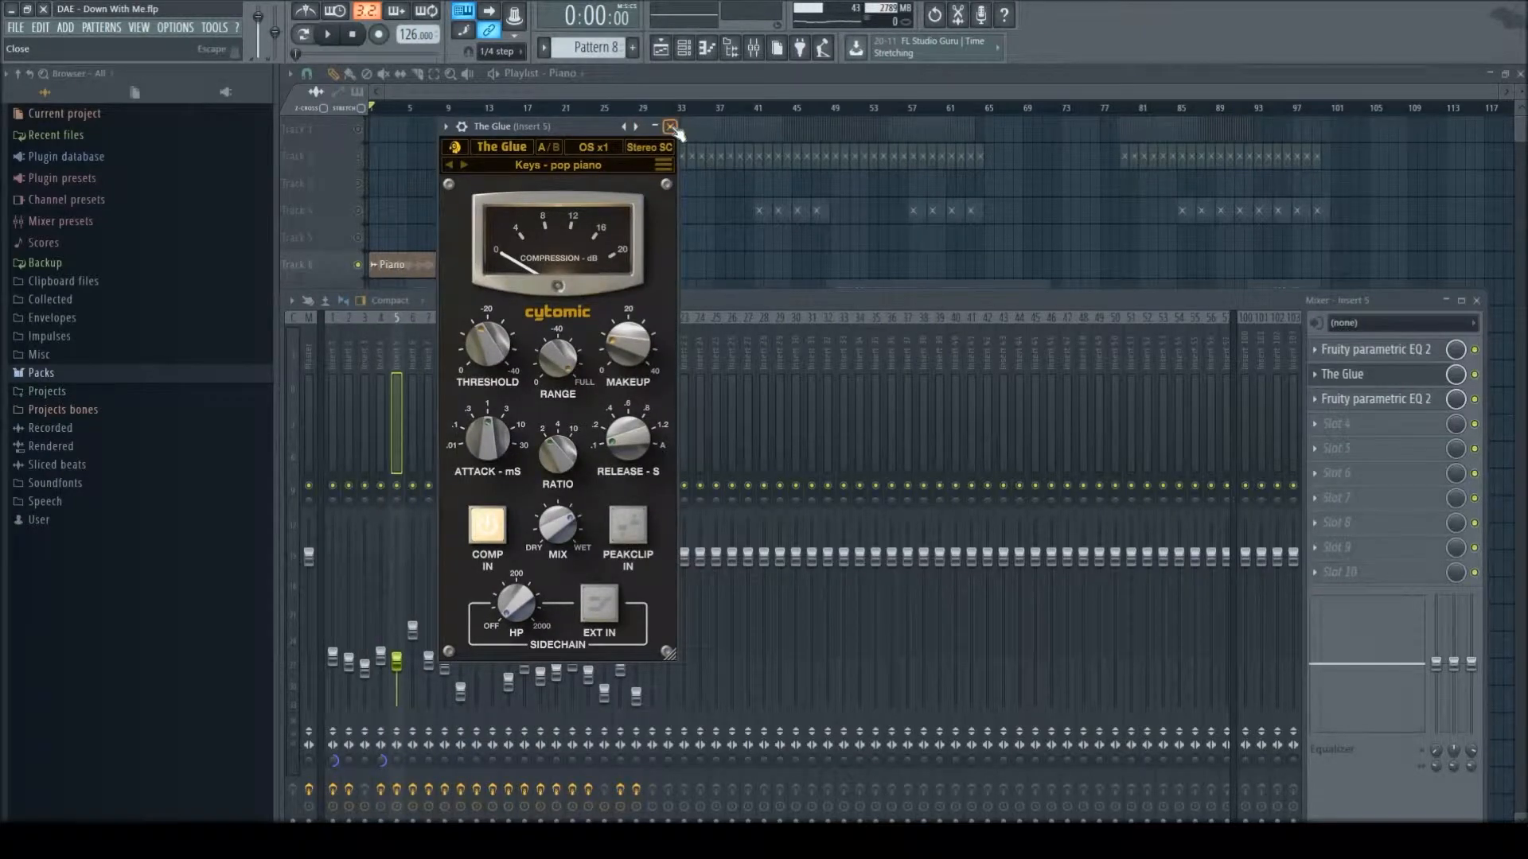
key("Escape")
left_click(1378, 400)
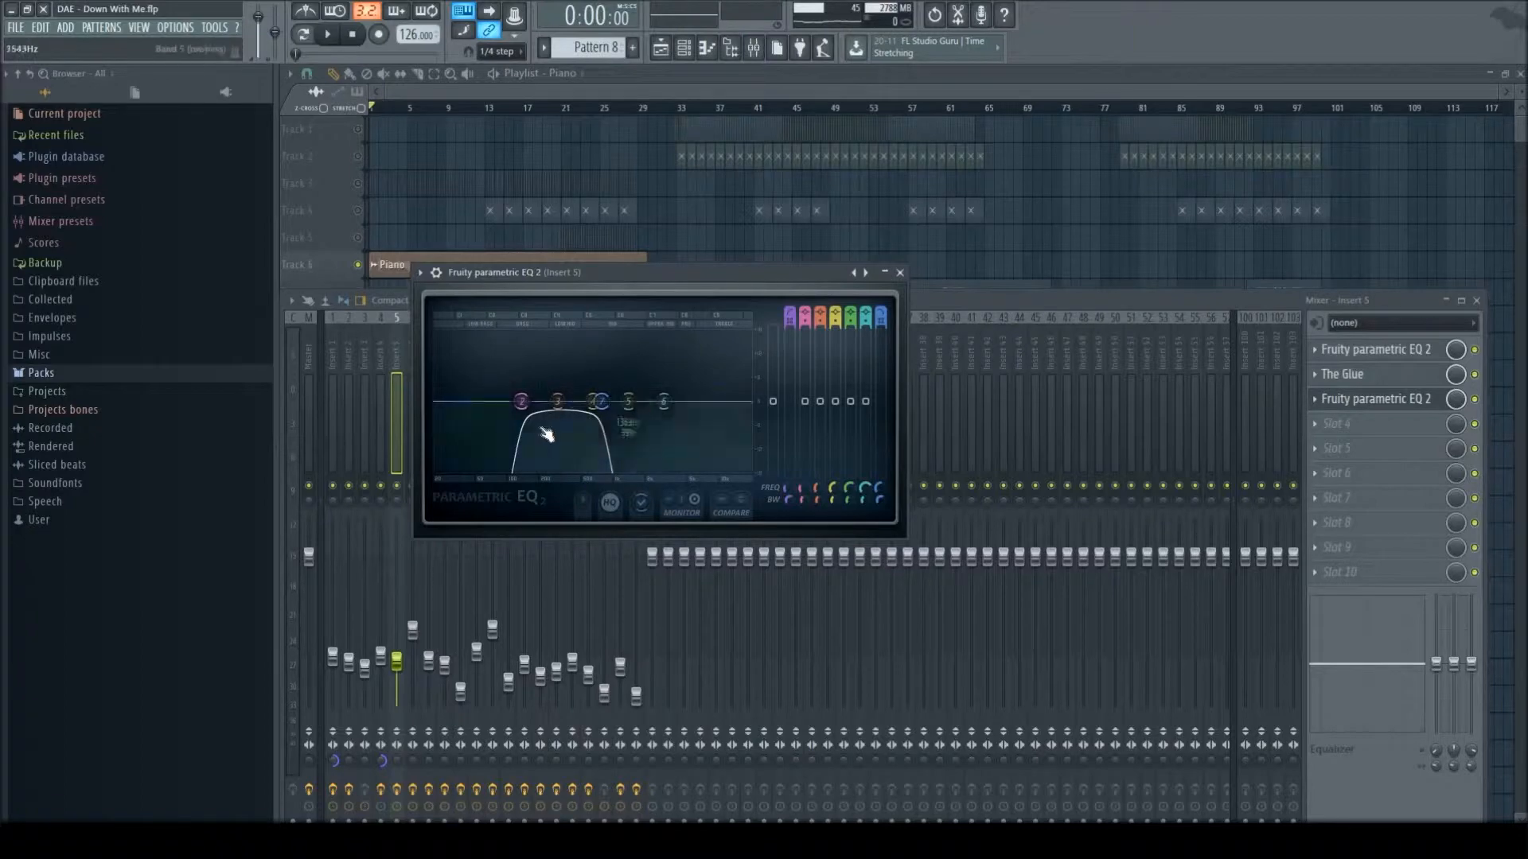
left_click(900, 273)
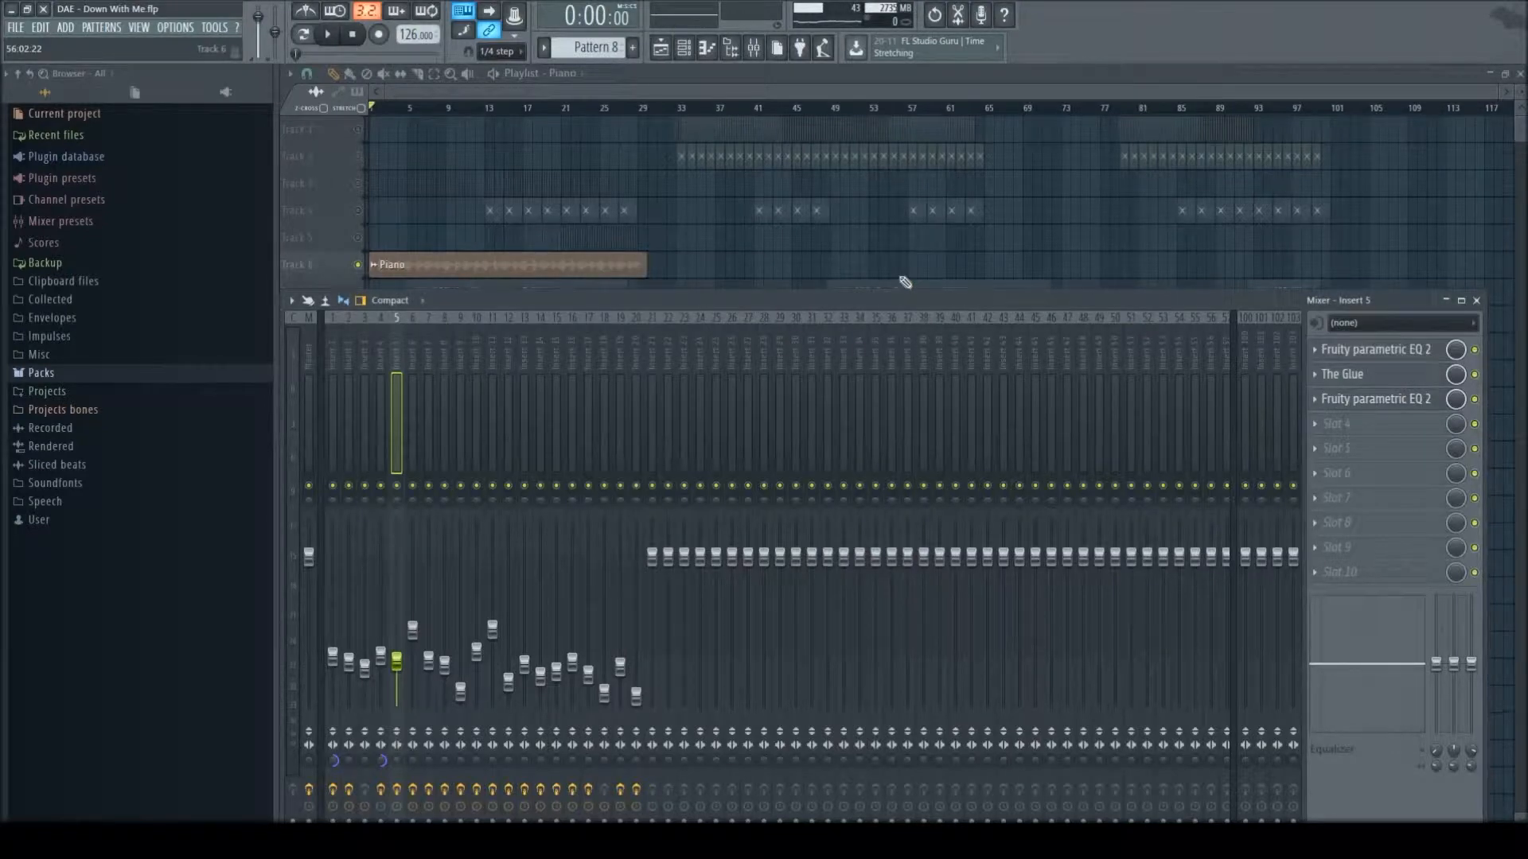
left_click(1468, 301)
- Play the piano from about bar 22 and watch the frequency automation in the insert's second Fruity parametric EQ 2
left_click(571, 113)
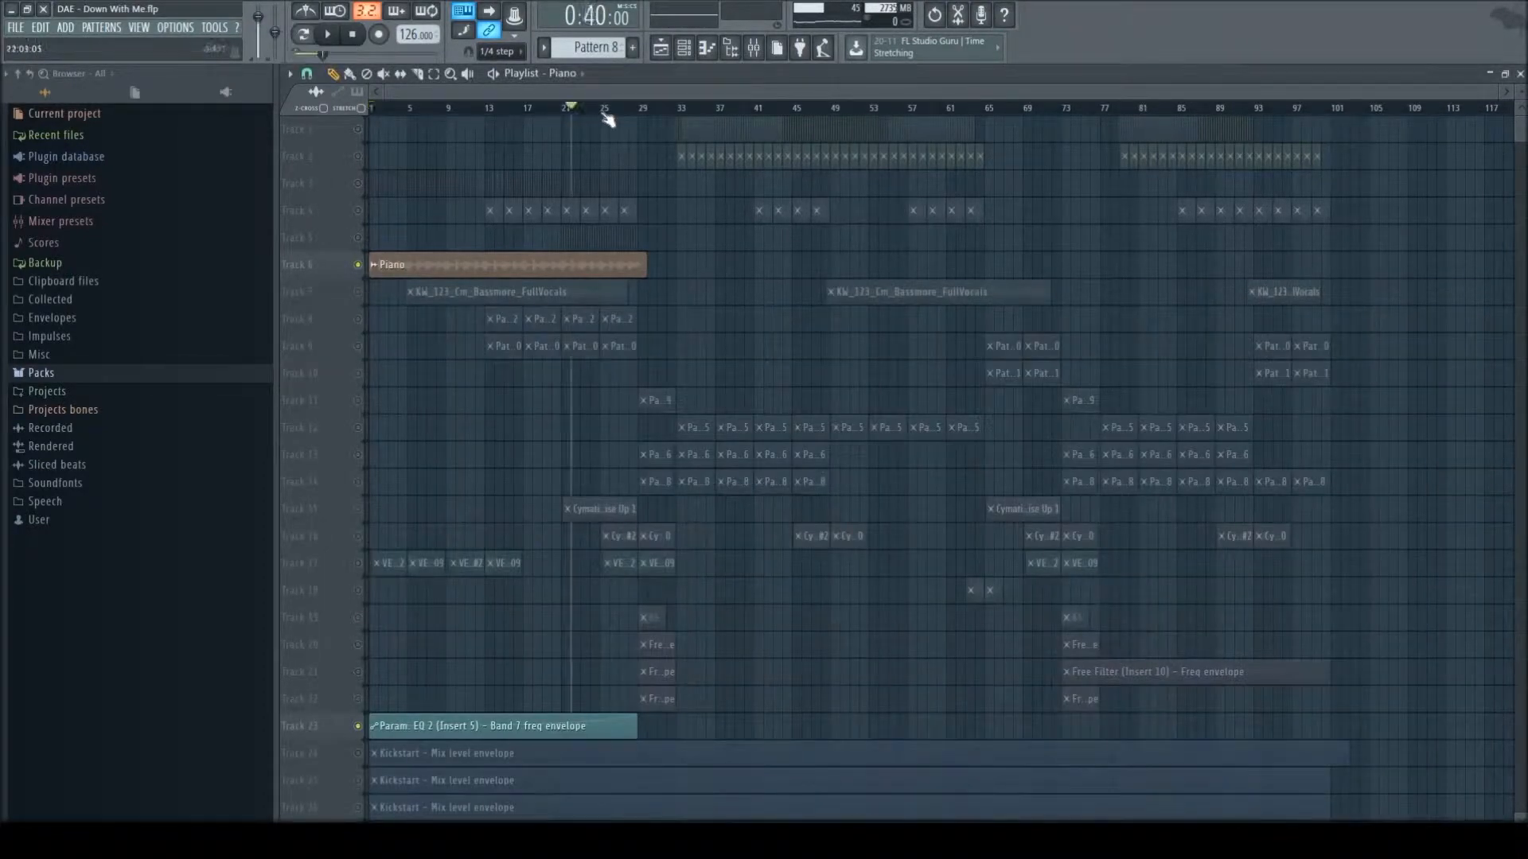
key("space")
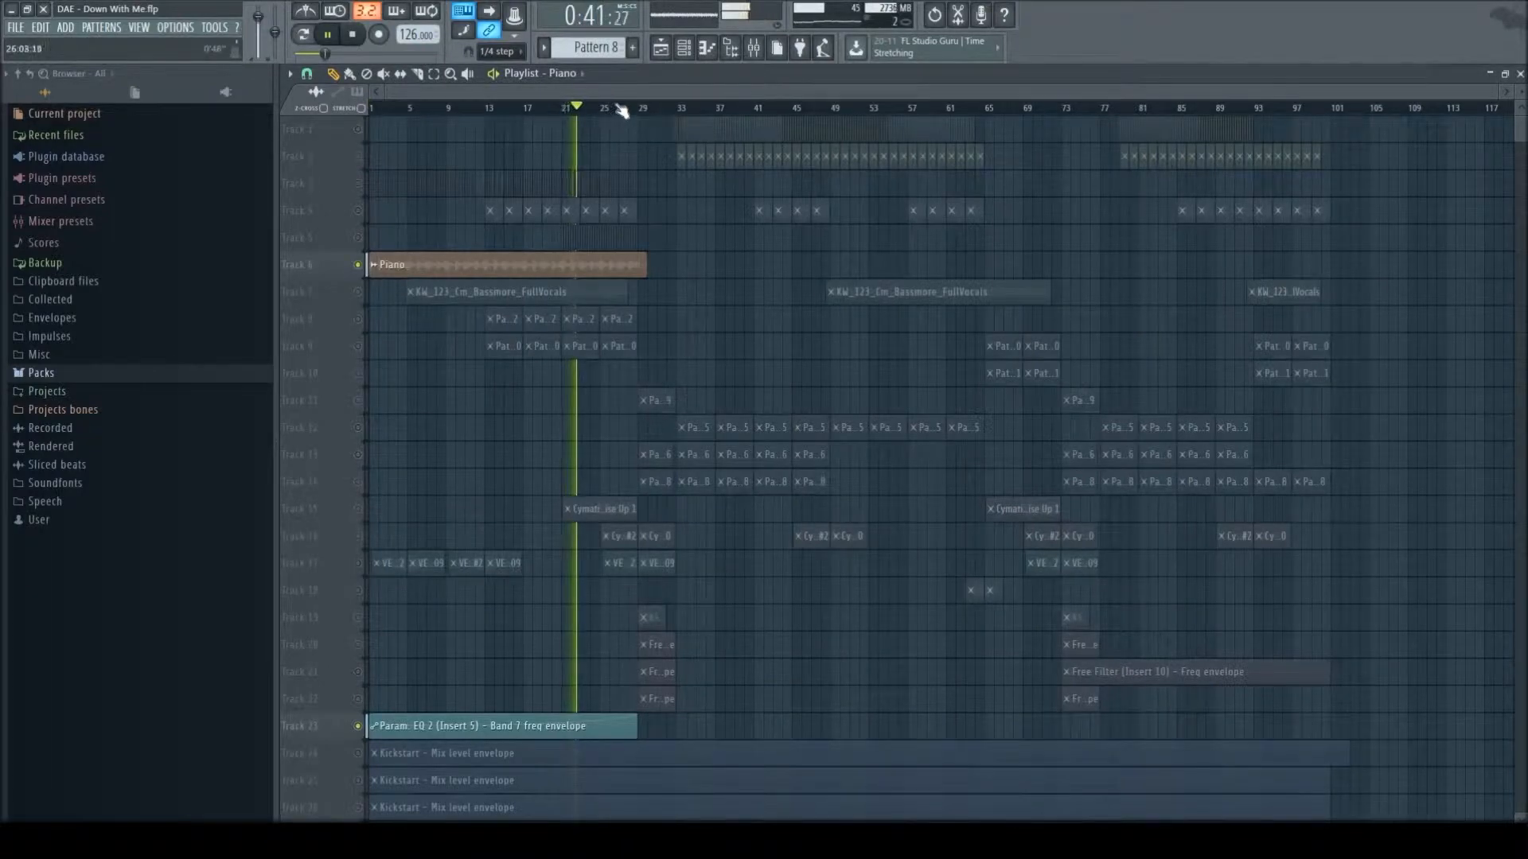
key("F9")
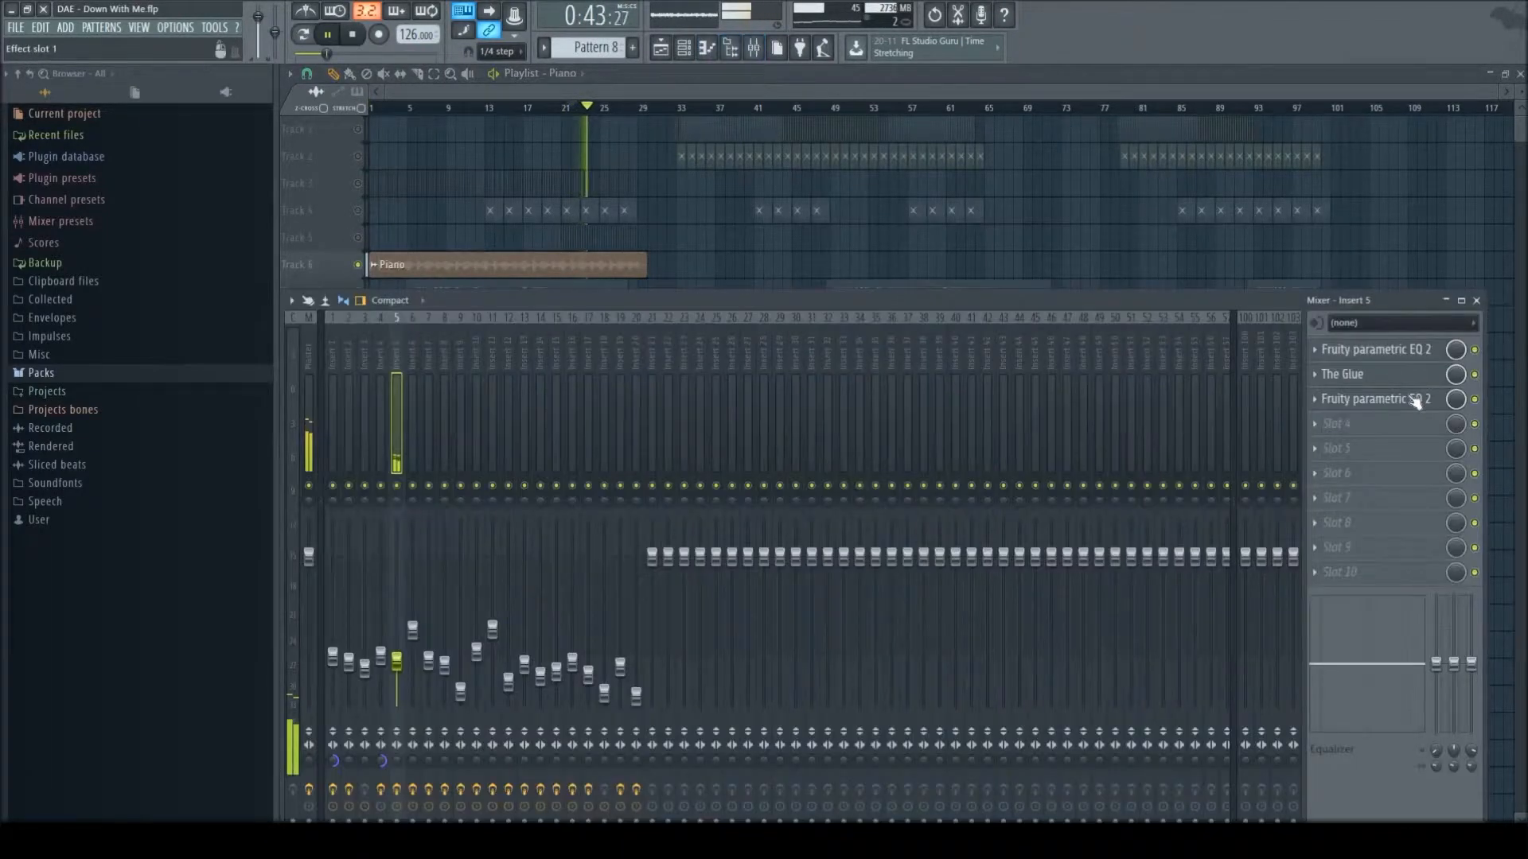
left_click(1410, 398)
left_click_drag(661, 402, 675, 400)
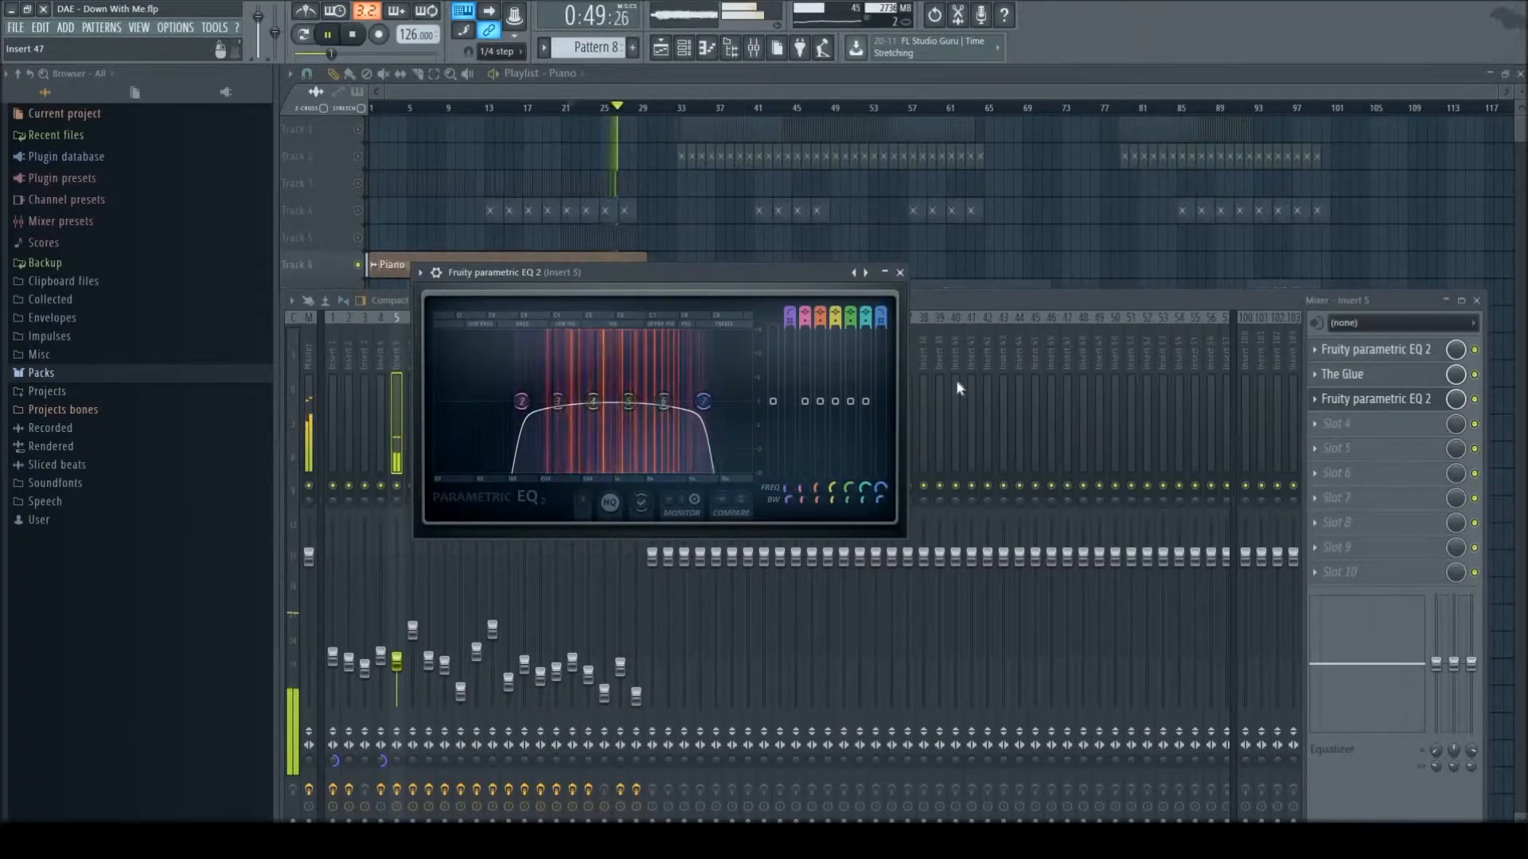
key("space")
left_click(903, 273)
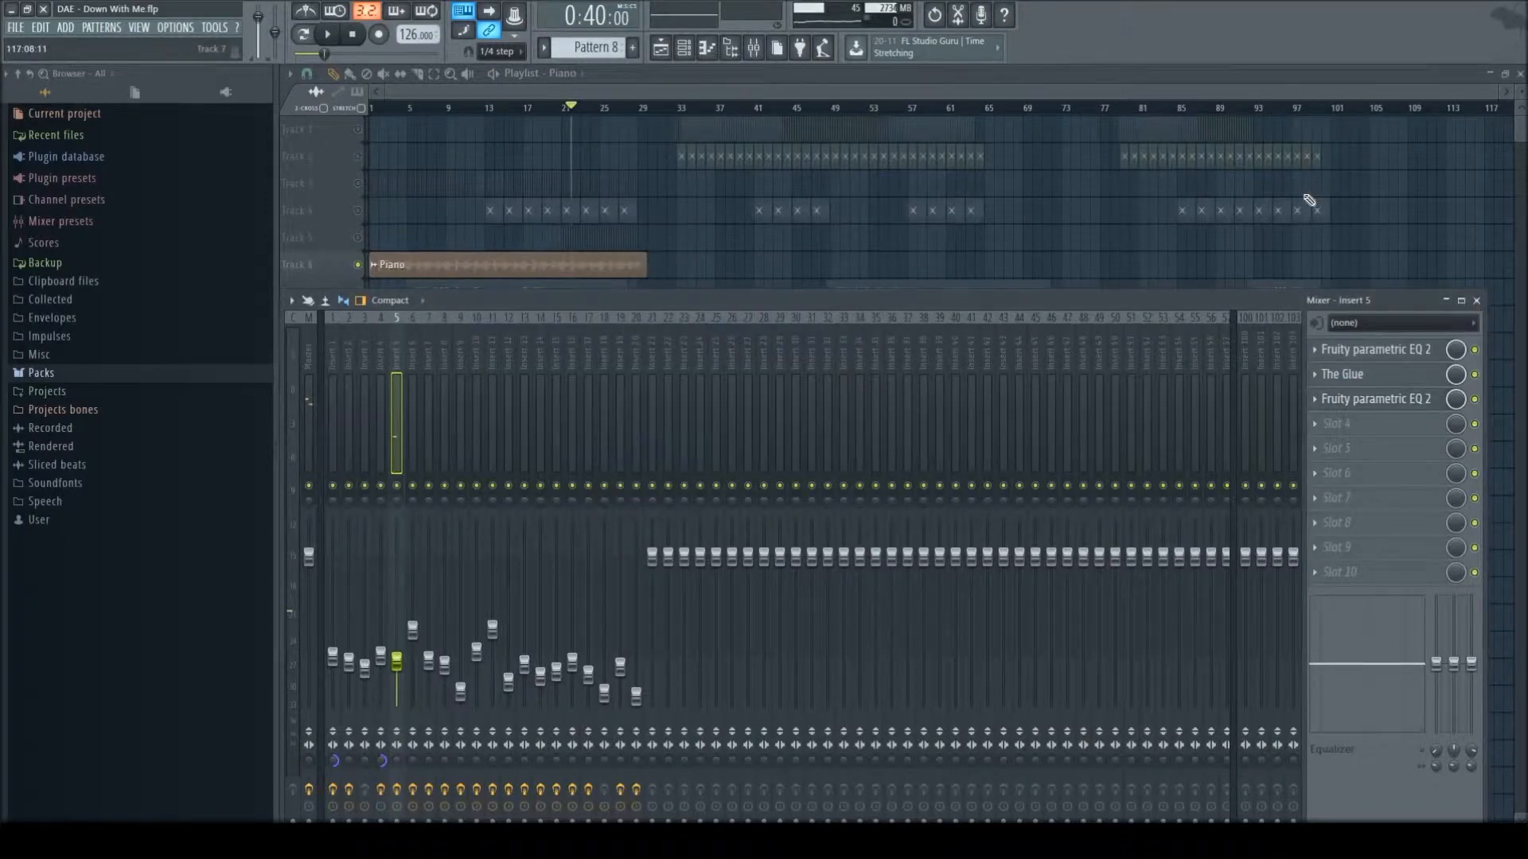
left_click(1476, 300)
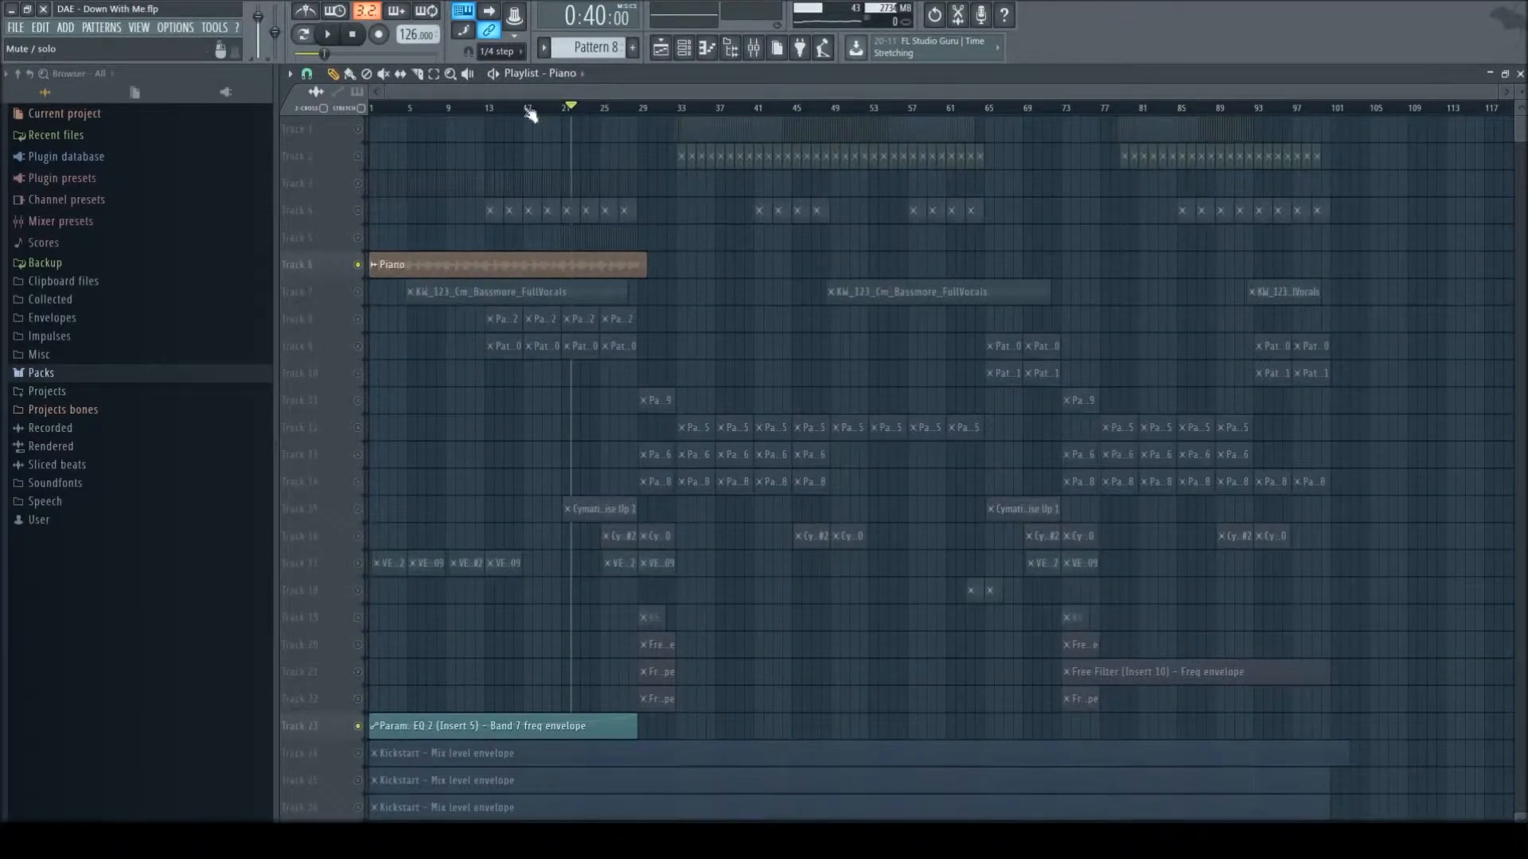
- Solo the FullVocals track and audition it from bar 5
right_click(357, 292)
left_click(409, 109)
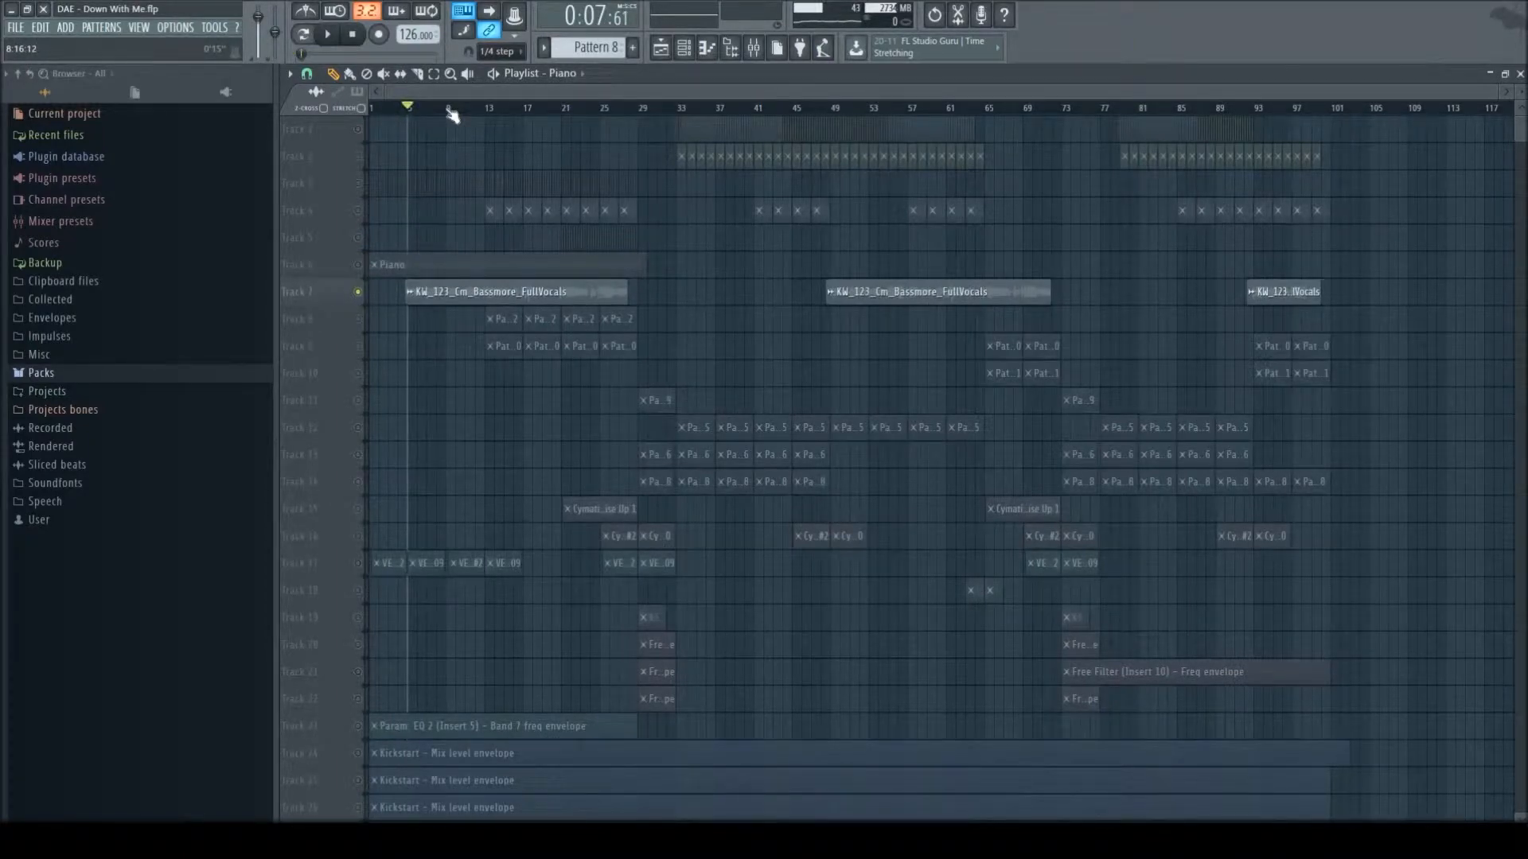
key("space")
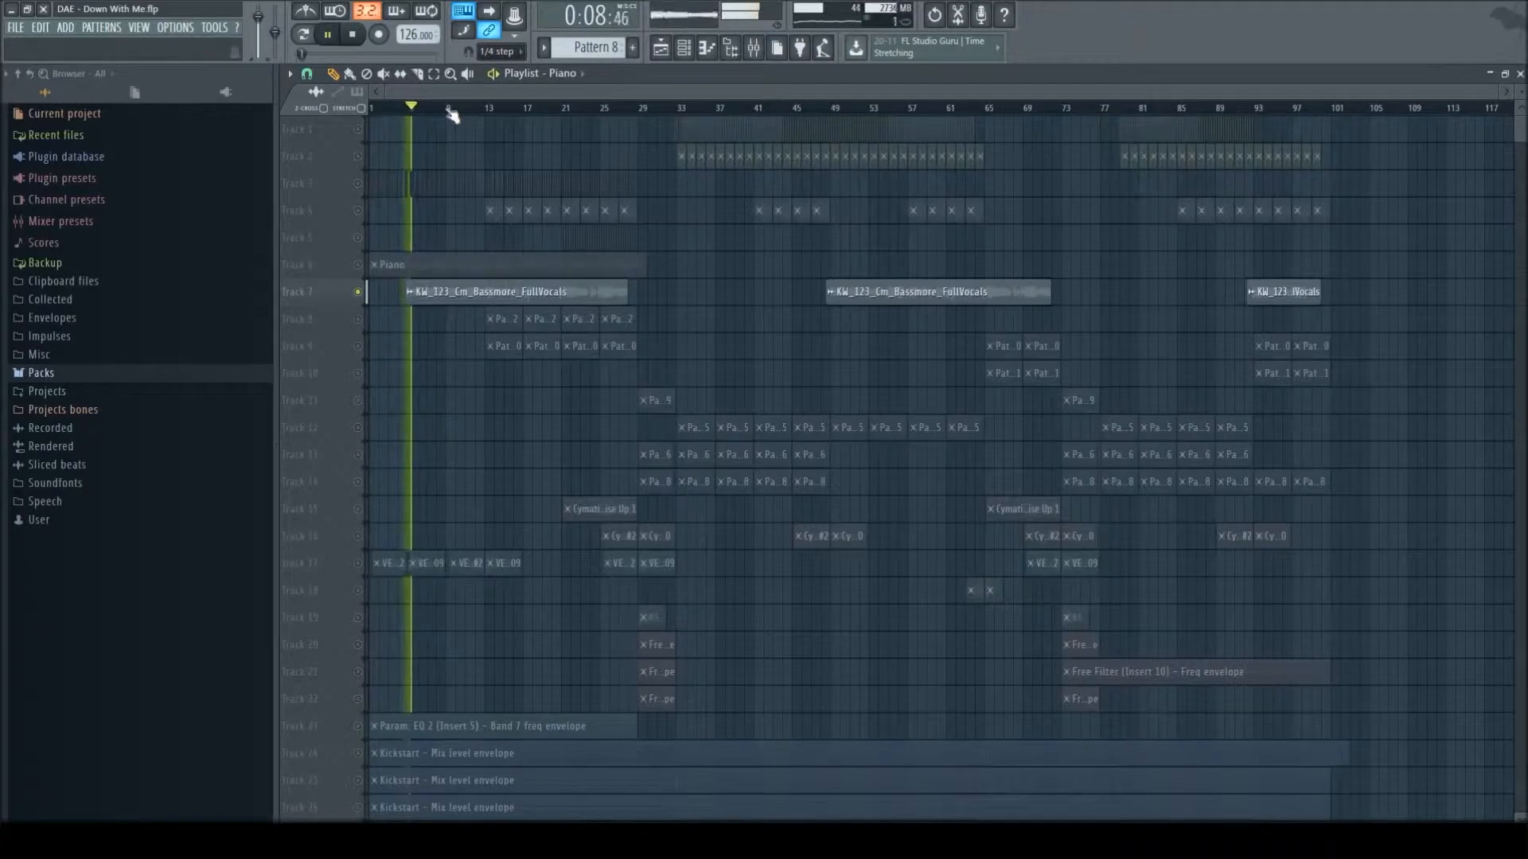
scroll(466, 640, "down", 1)
scroll(466, 640, "down", 3)
key("space")
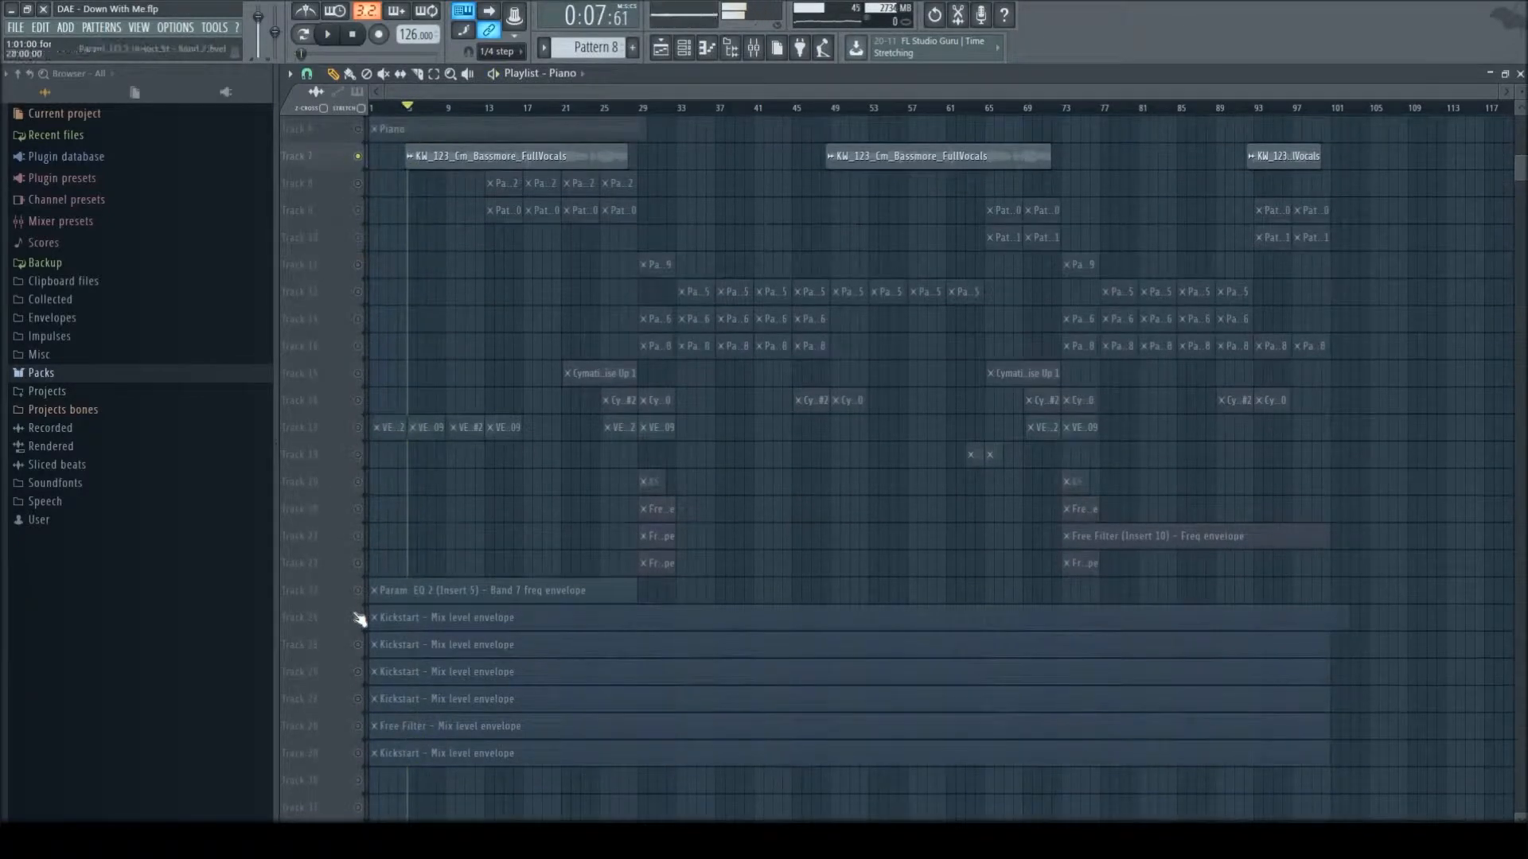
- Enable the Kickstart and Free Filter mix level envelopes on Tracks 24 to 29 and play the vocals again
left_click(358, 617)
left_click(357, 645)
left_click(357, 671)
left_click(357, 699)
left_click(357, 726)
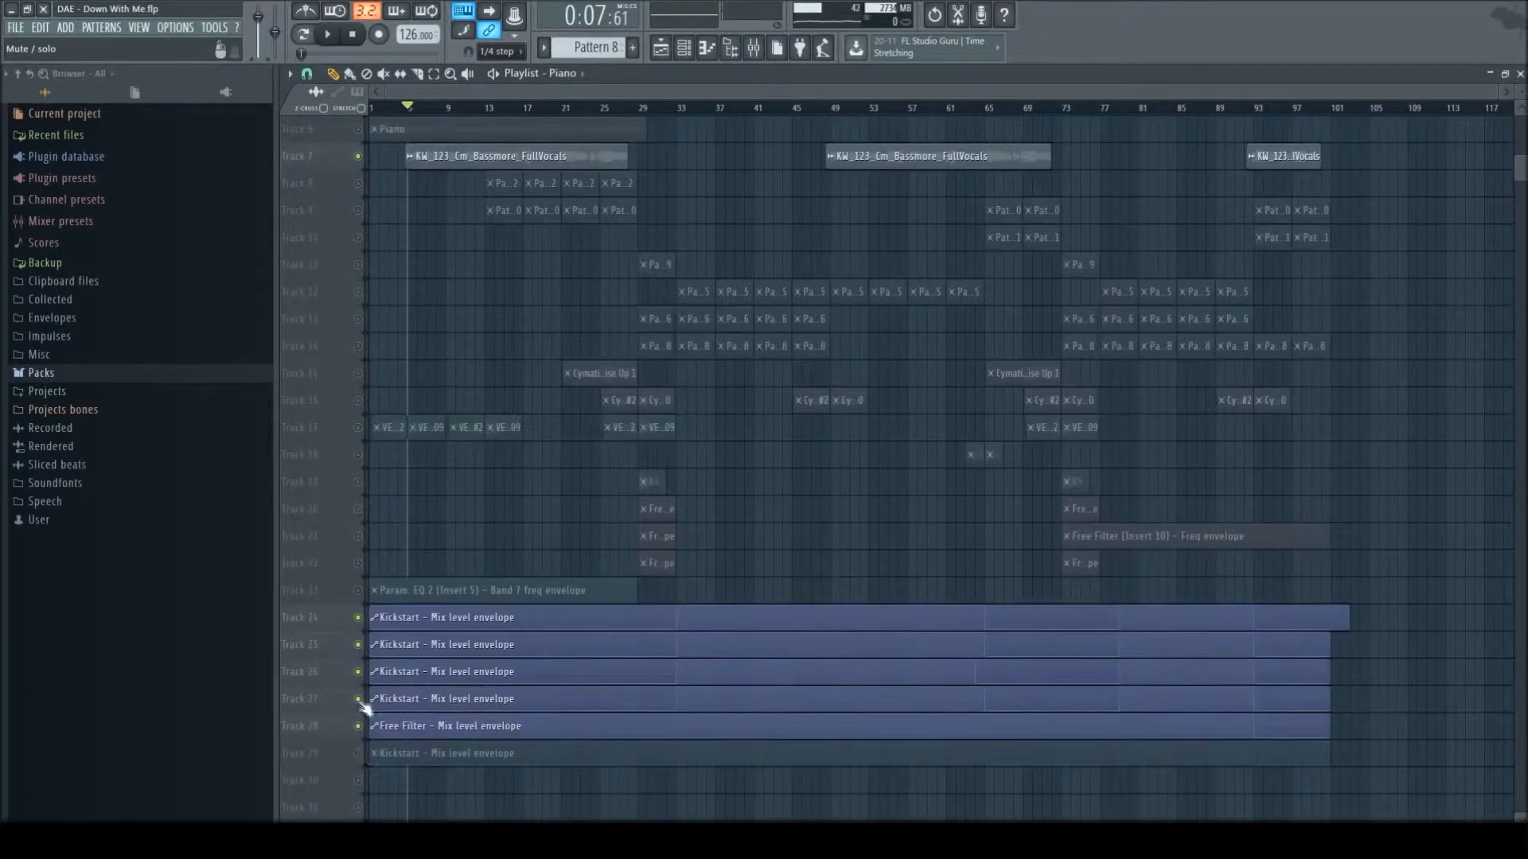
left_click(357, 753)
key("space")
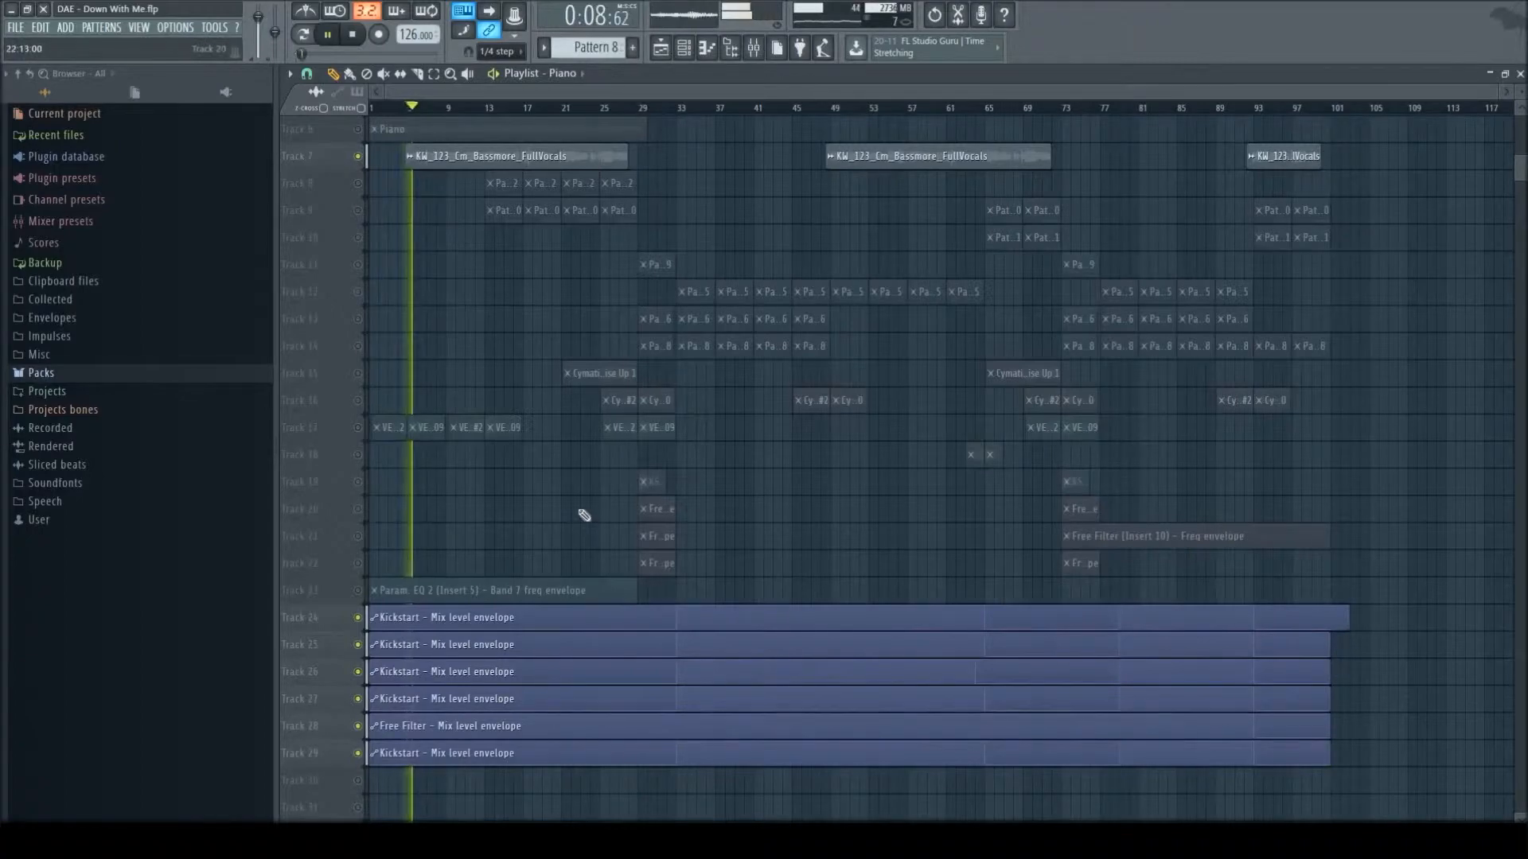
key("space")
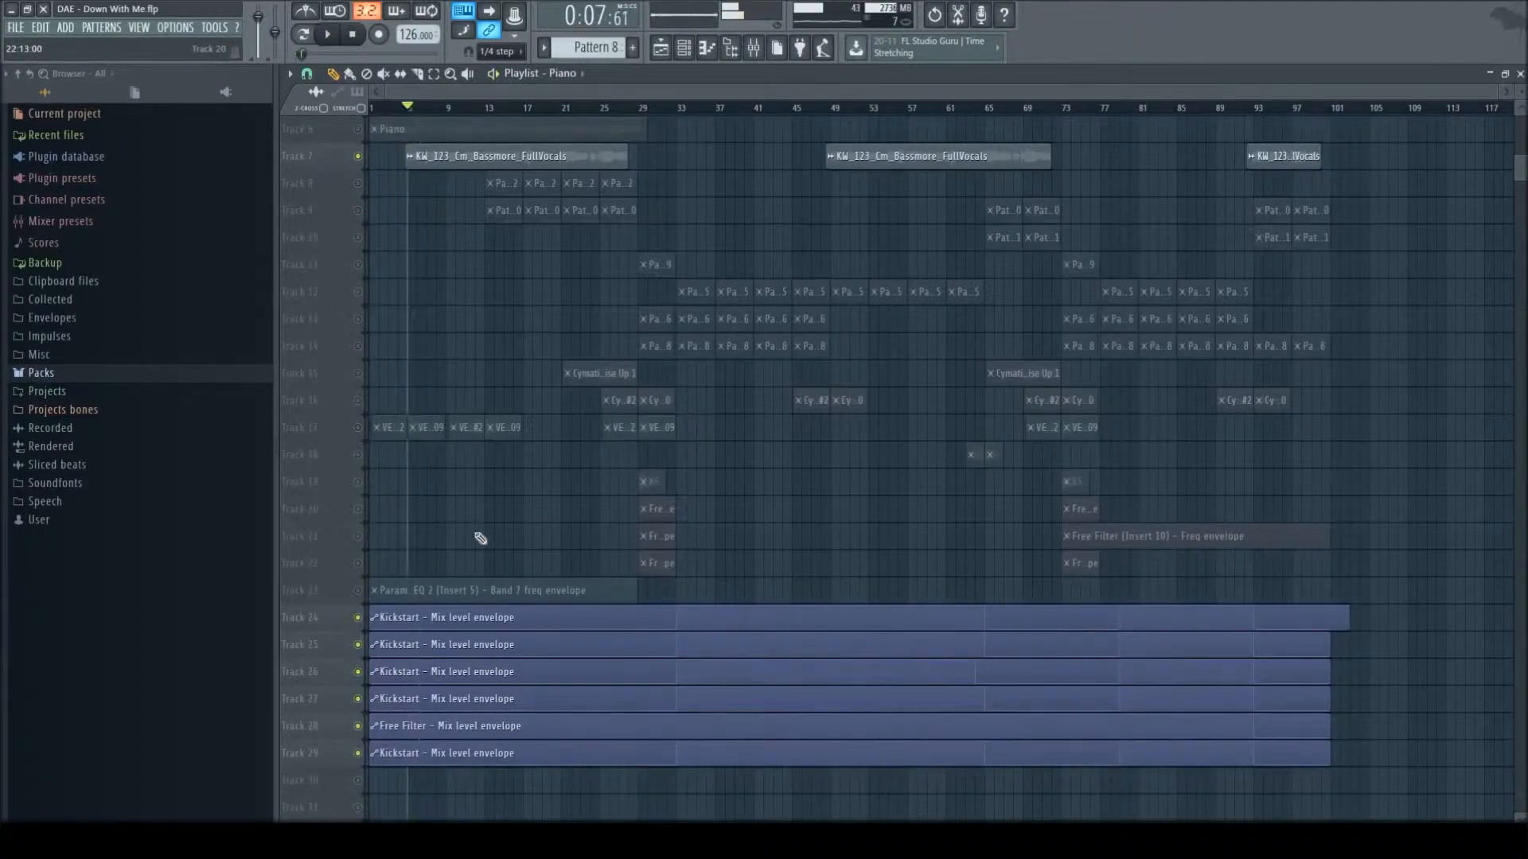
- Unmute the intro clips on Track 3 and play them together with the vocals
scroll(541, 526, "up", 4)
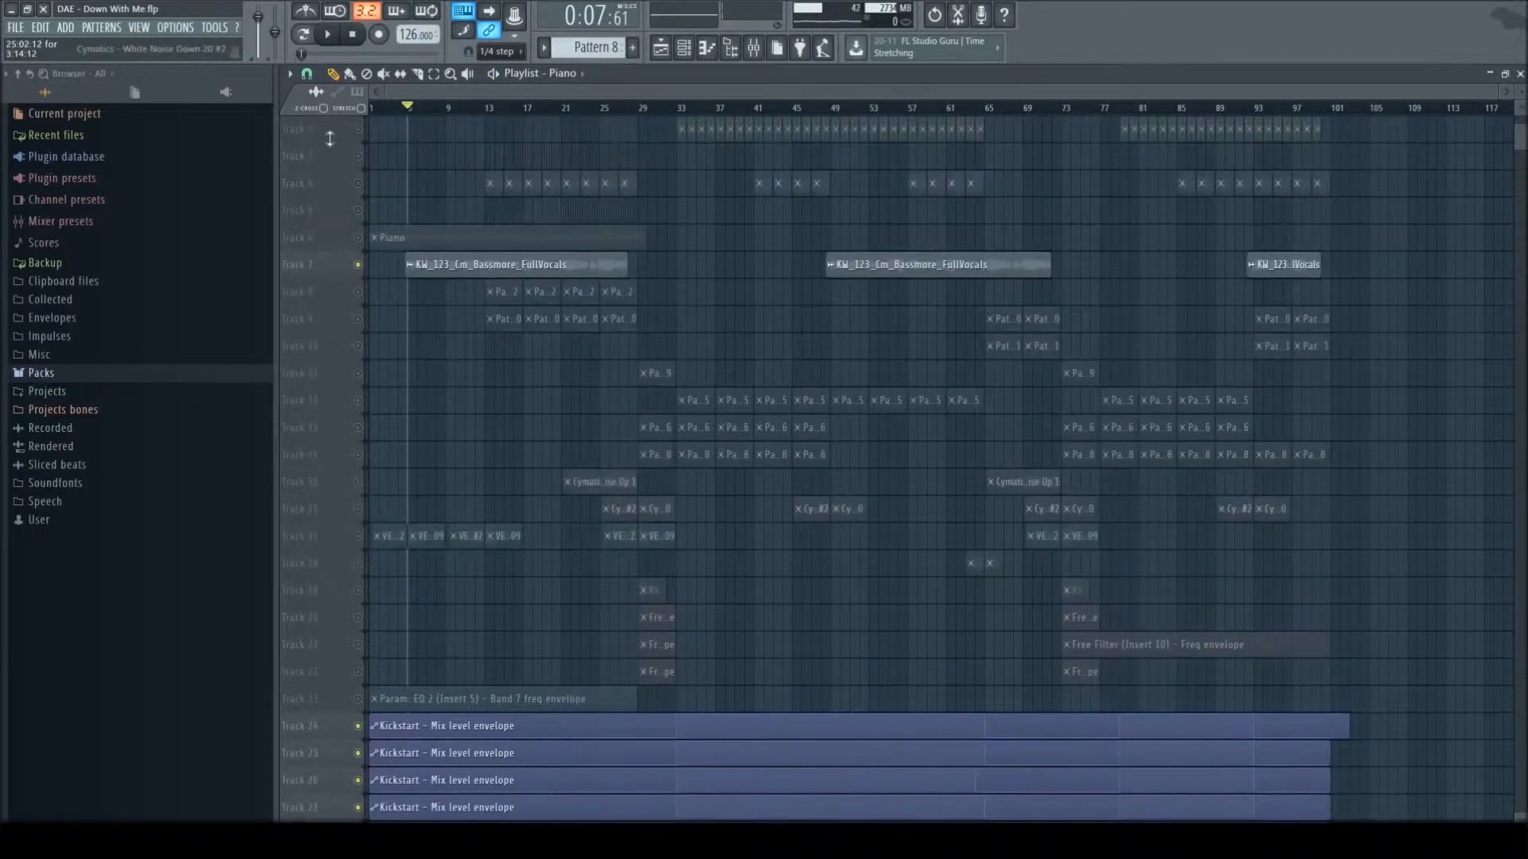
scroll(330, 135, "up", 1)
left_click(359, 187)
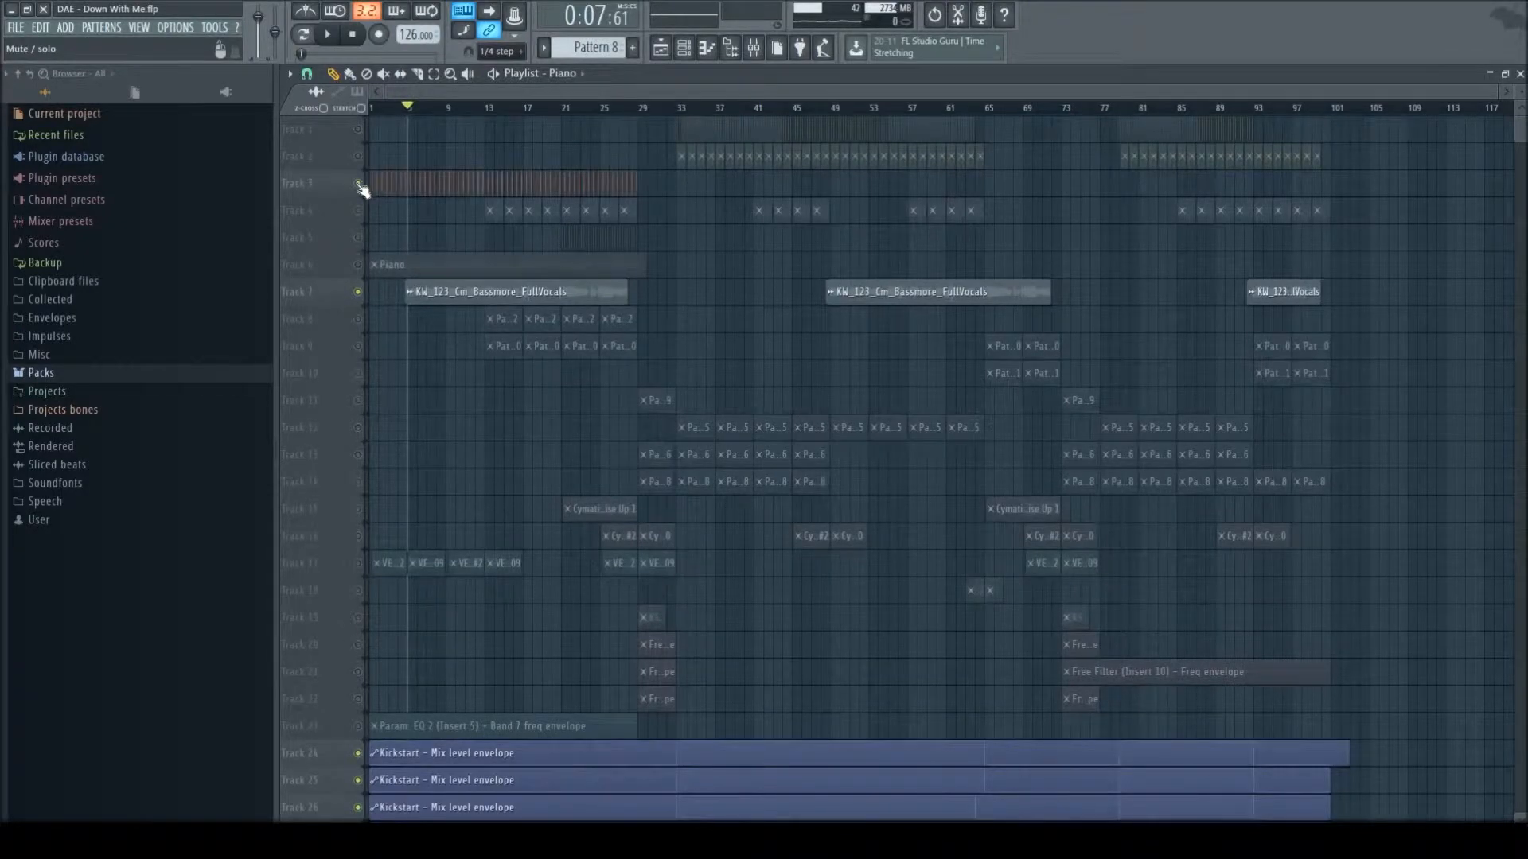
key("space")
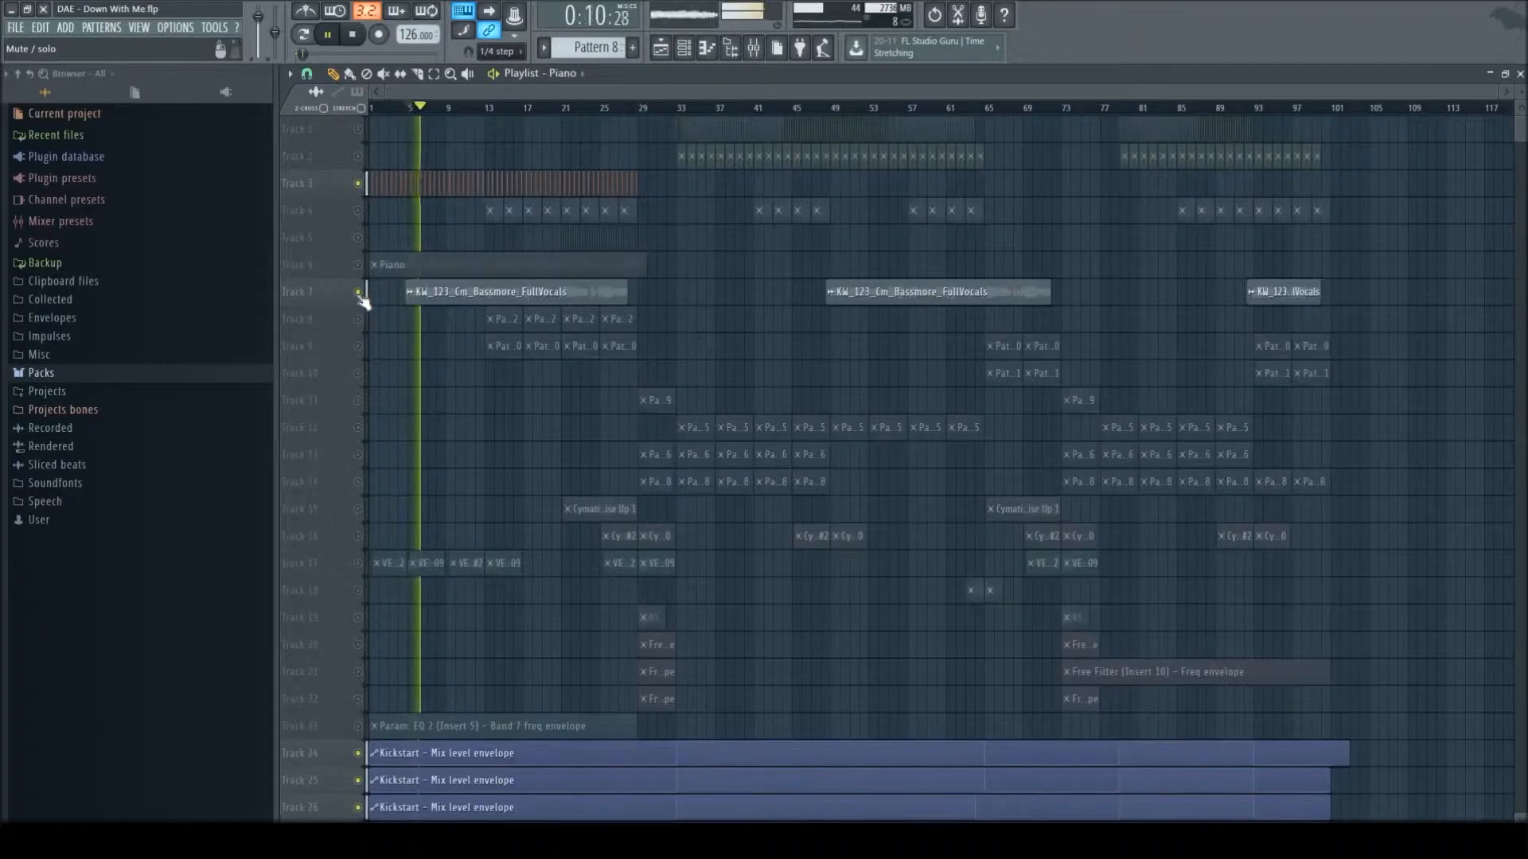
key("space")
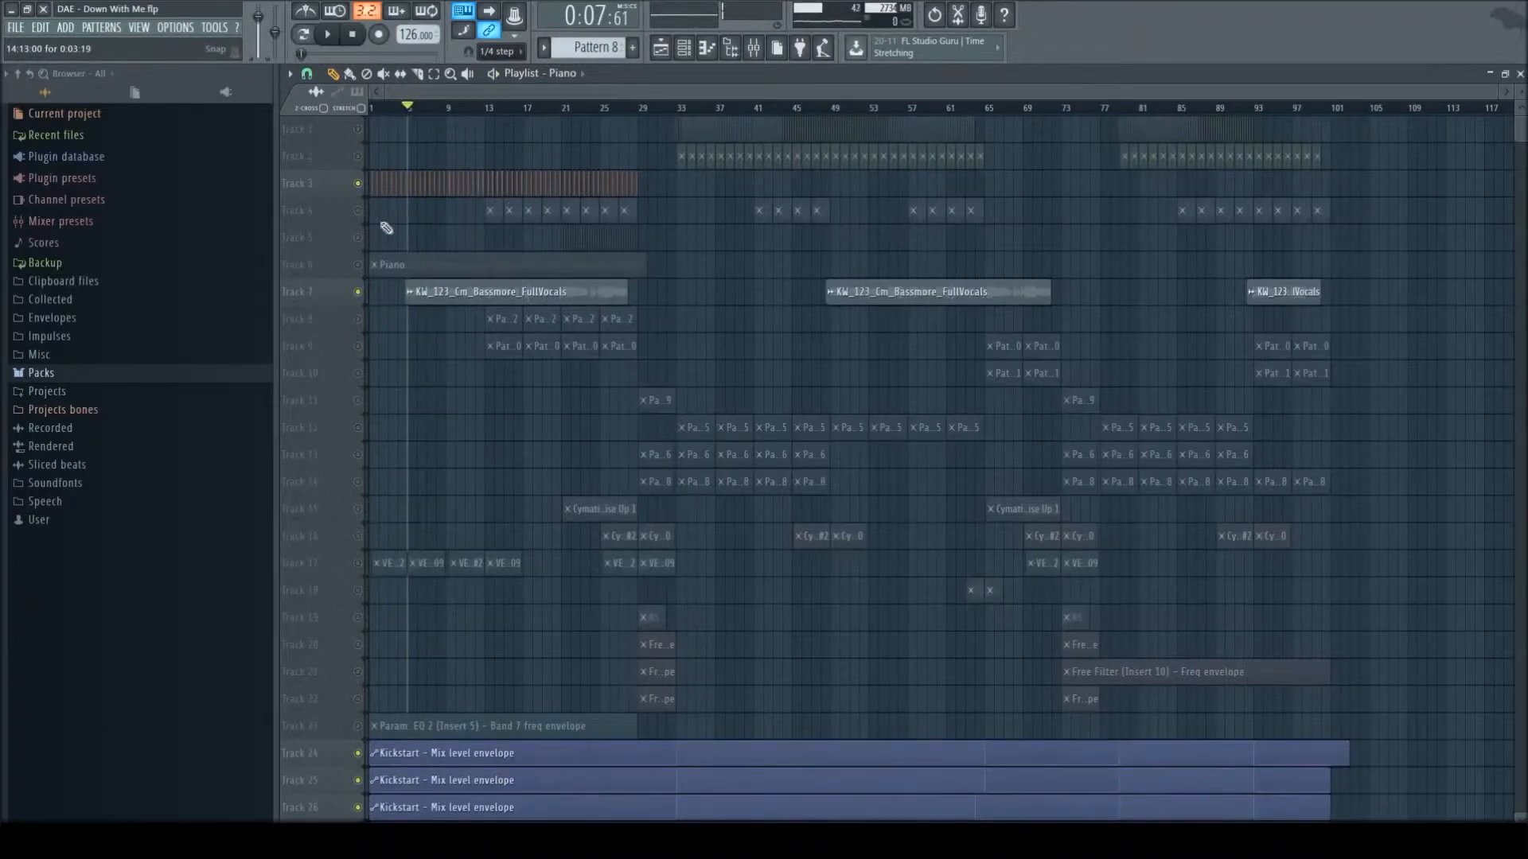
- Unmute the drum loop on Track 4, play from bar 13, and mute the vocal track
left_click(357, 210)
left_click(486, 109)
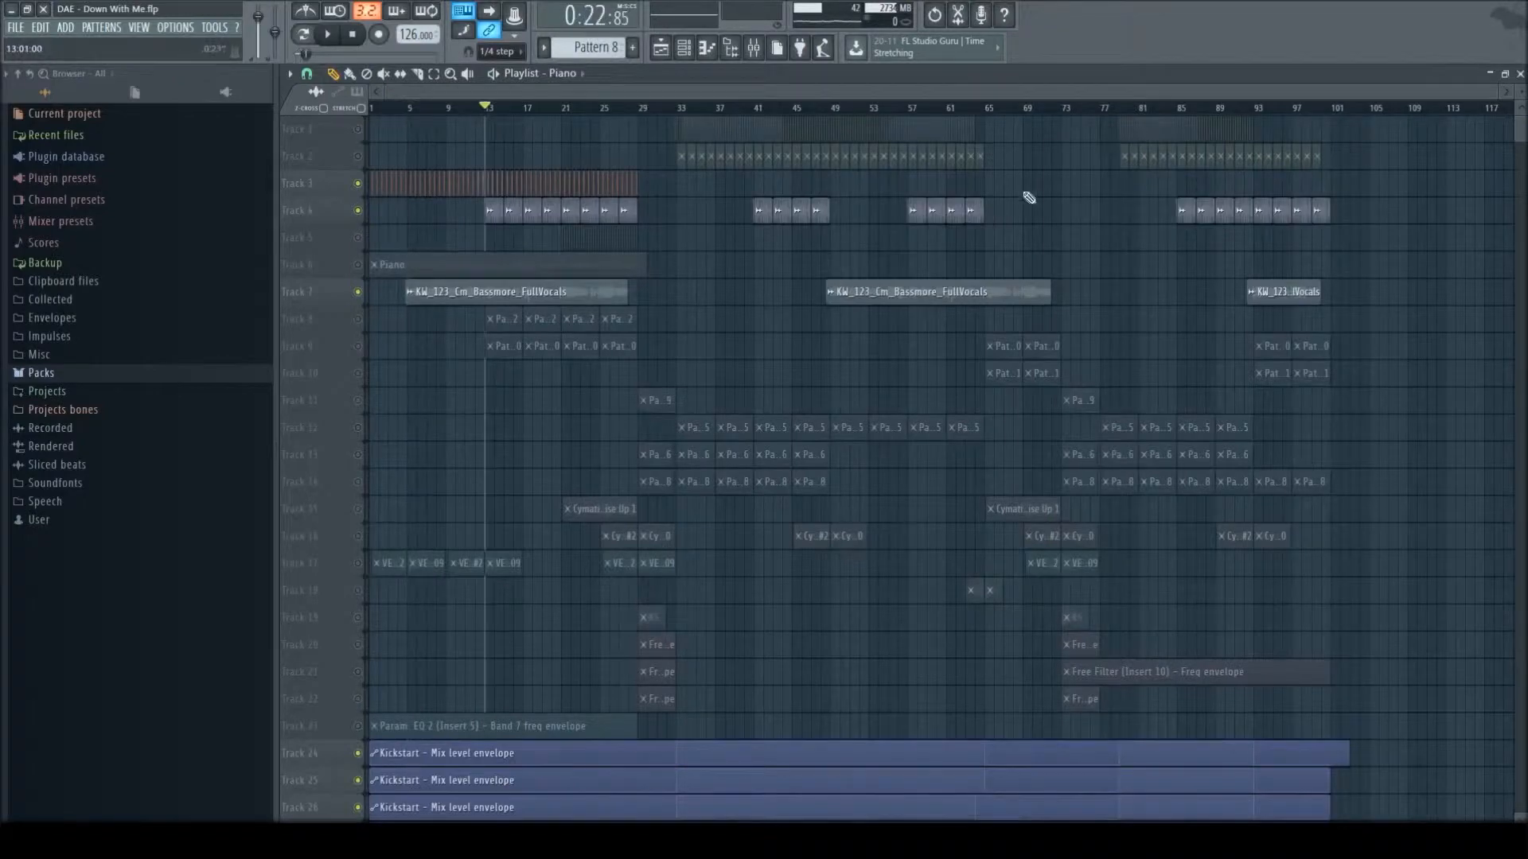
key("space")
left_click(357, 291)
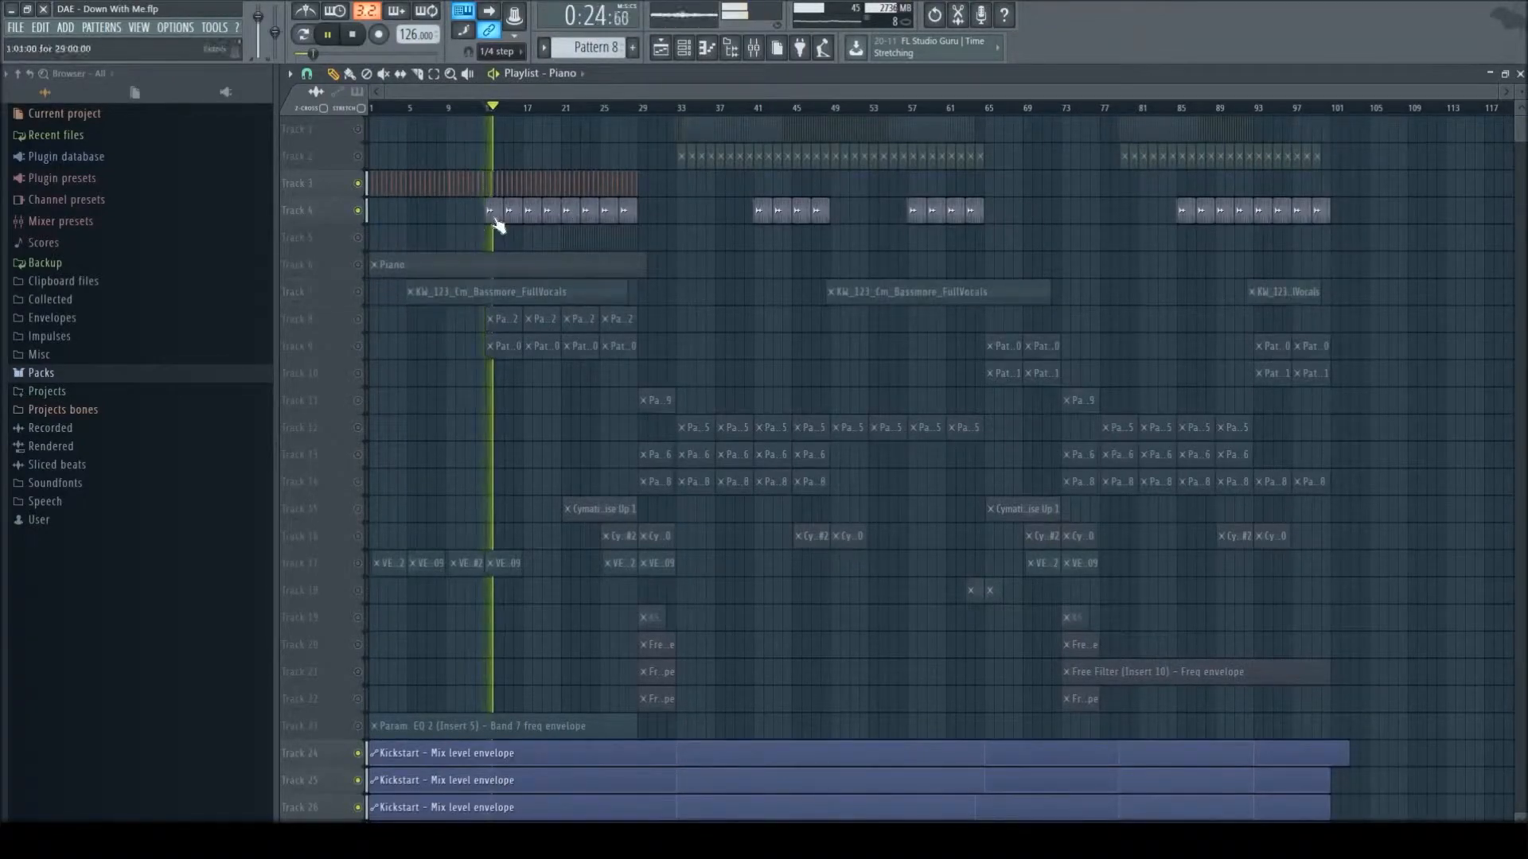
- Review the channel settings of the KSHMR Indian Drum Loop clip on Track 4
left_click(491, 213)
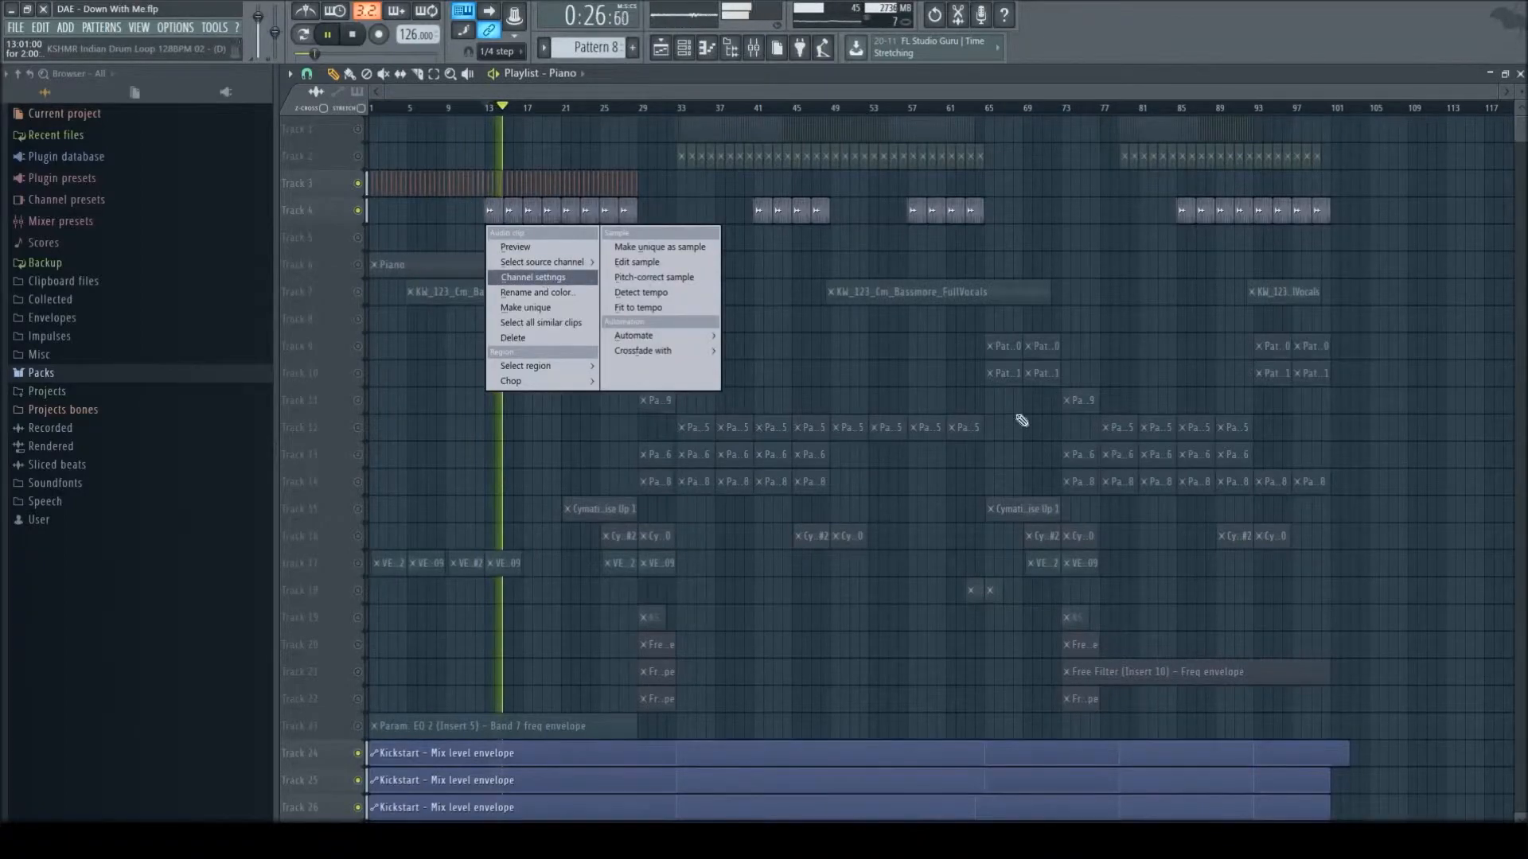
left_click(542, 274)
key("space")
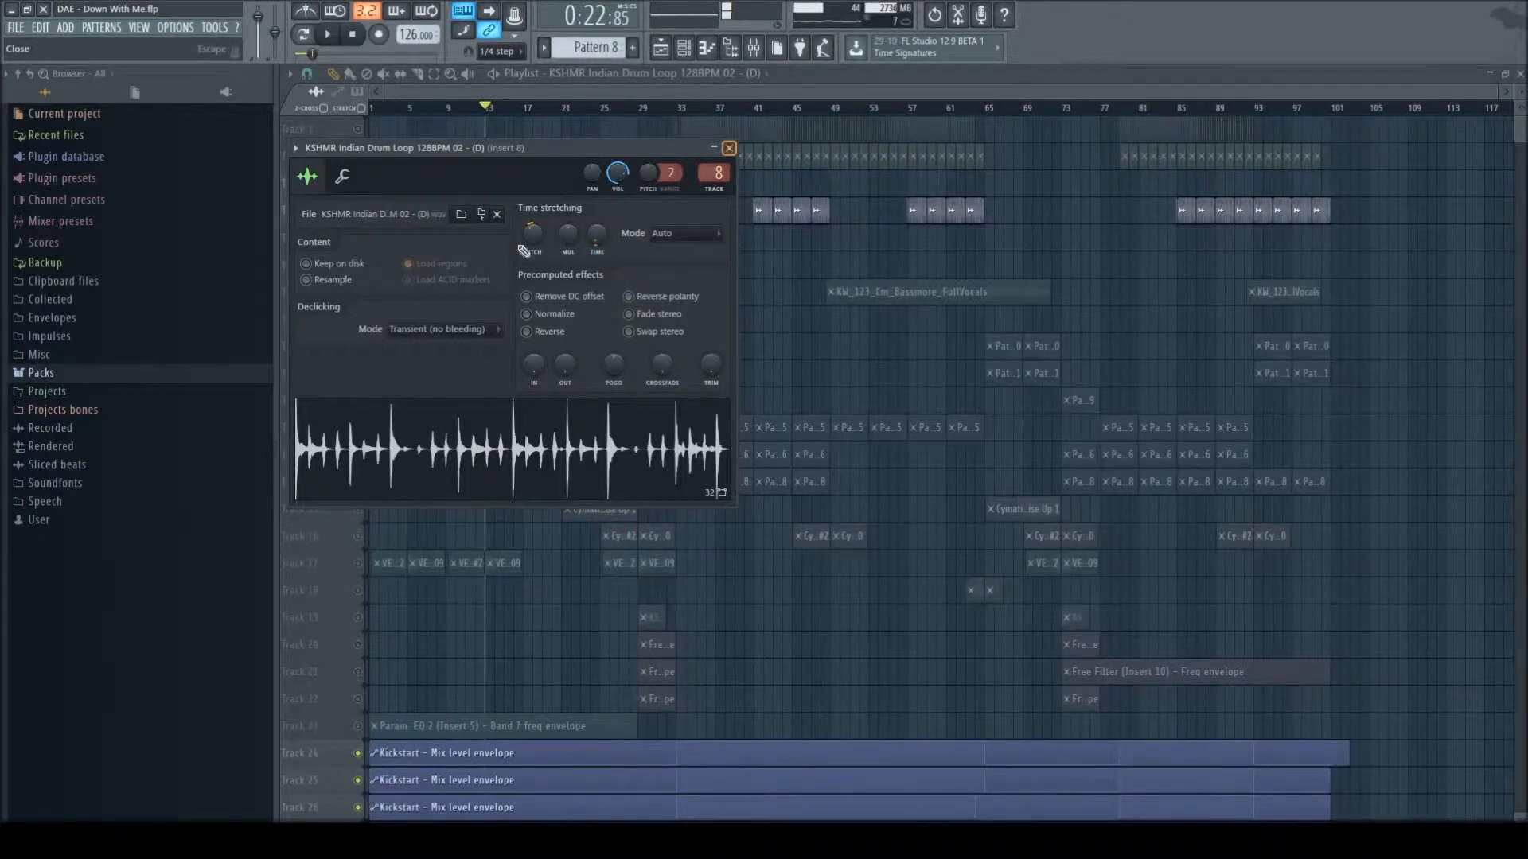
key("Escape")
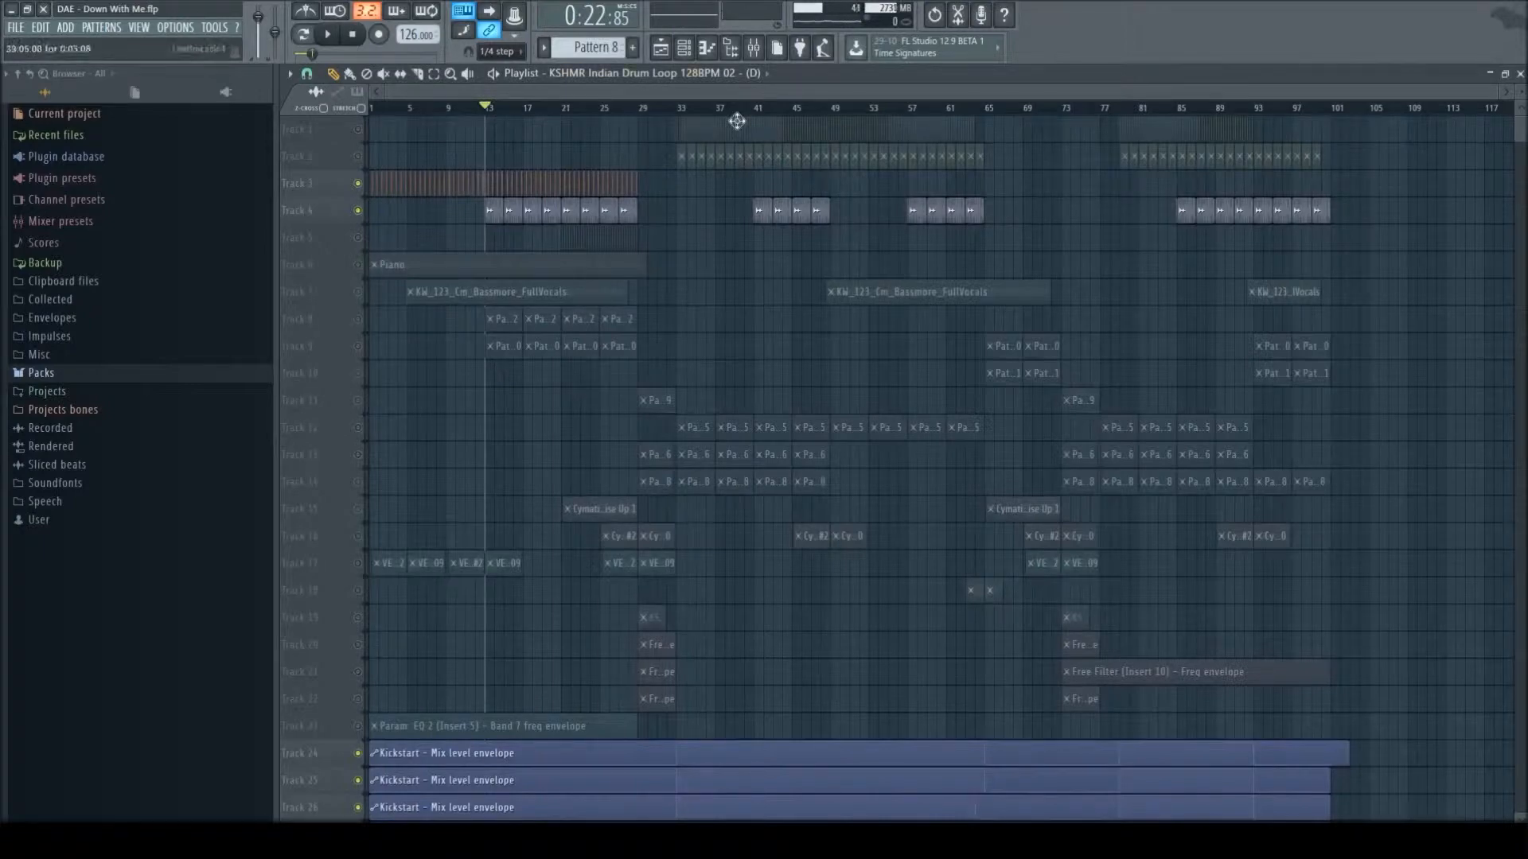
- Solo Track 8, play its pattern from bar 13, and examine the Omnisphere #2 chords in the piano roll
scroll(517, 296, "down", 2)
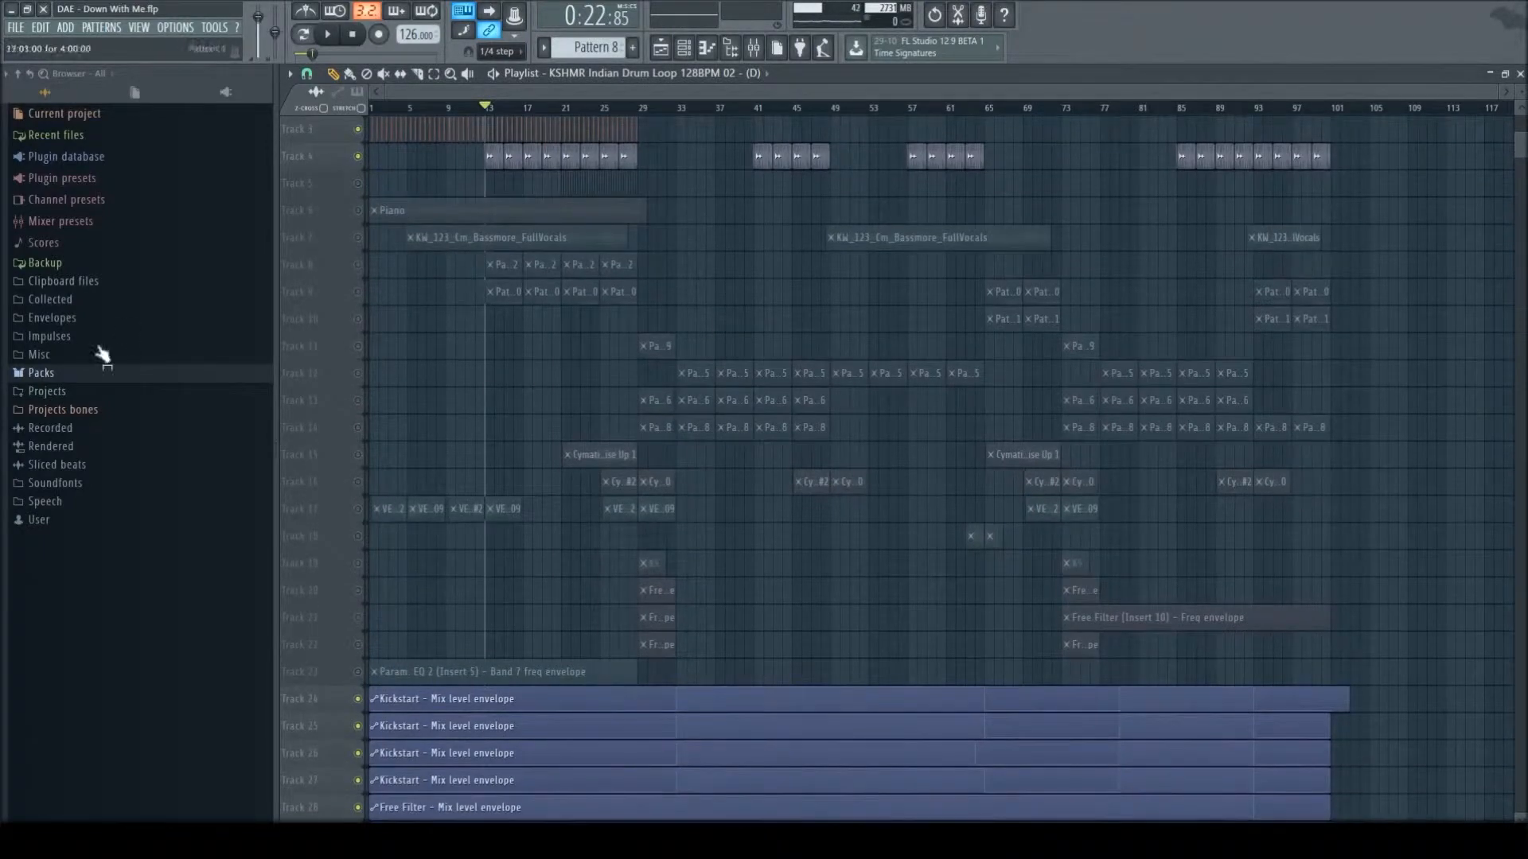
right_click(358, 264)
key("space")
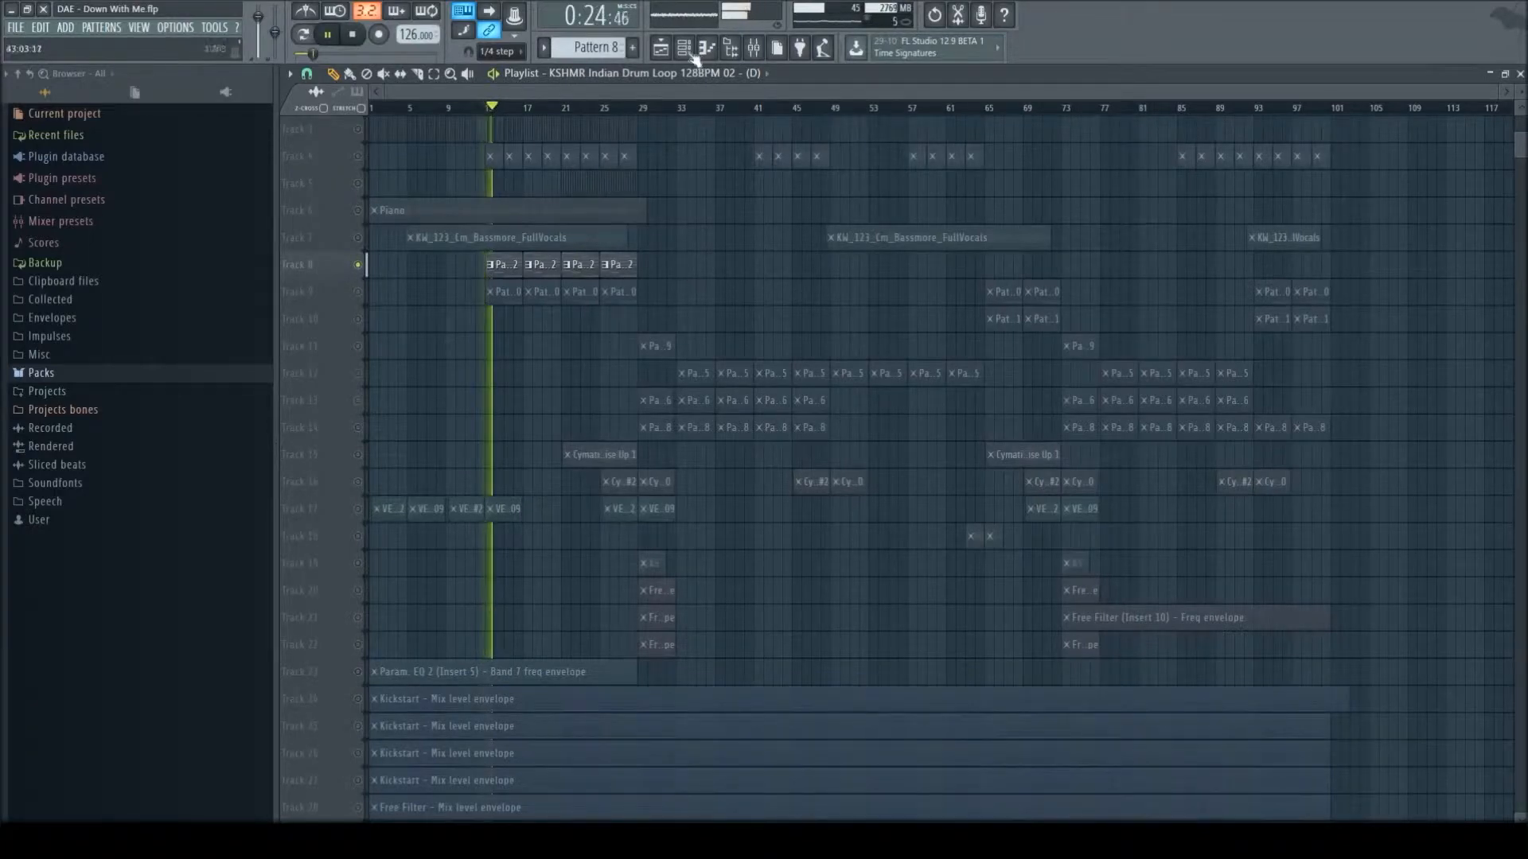
double_click(580, 264)
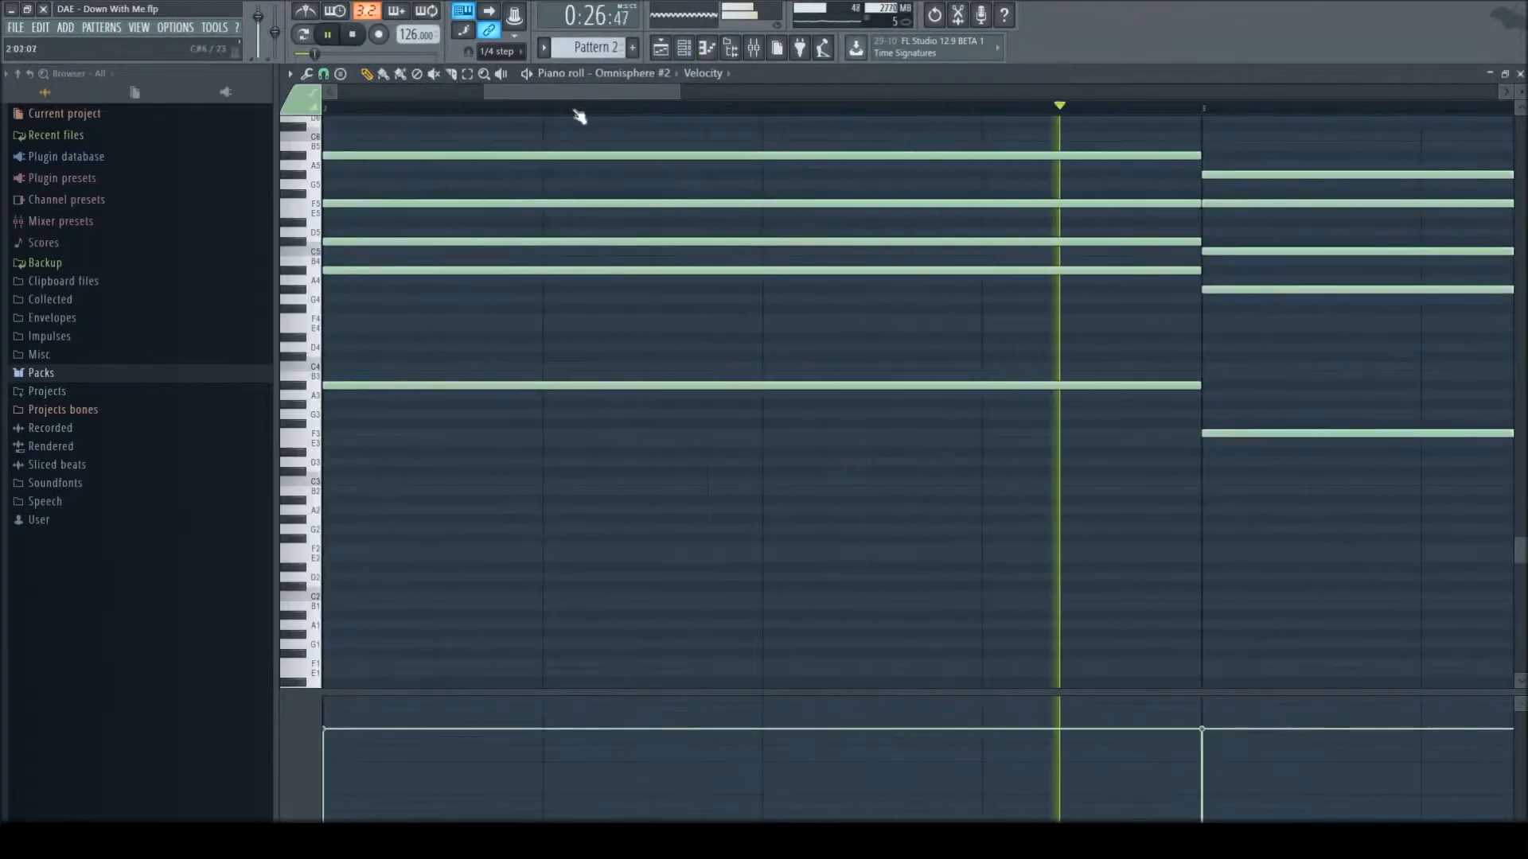
scroll(670, 260, "up", 3)
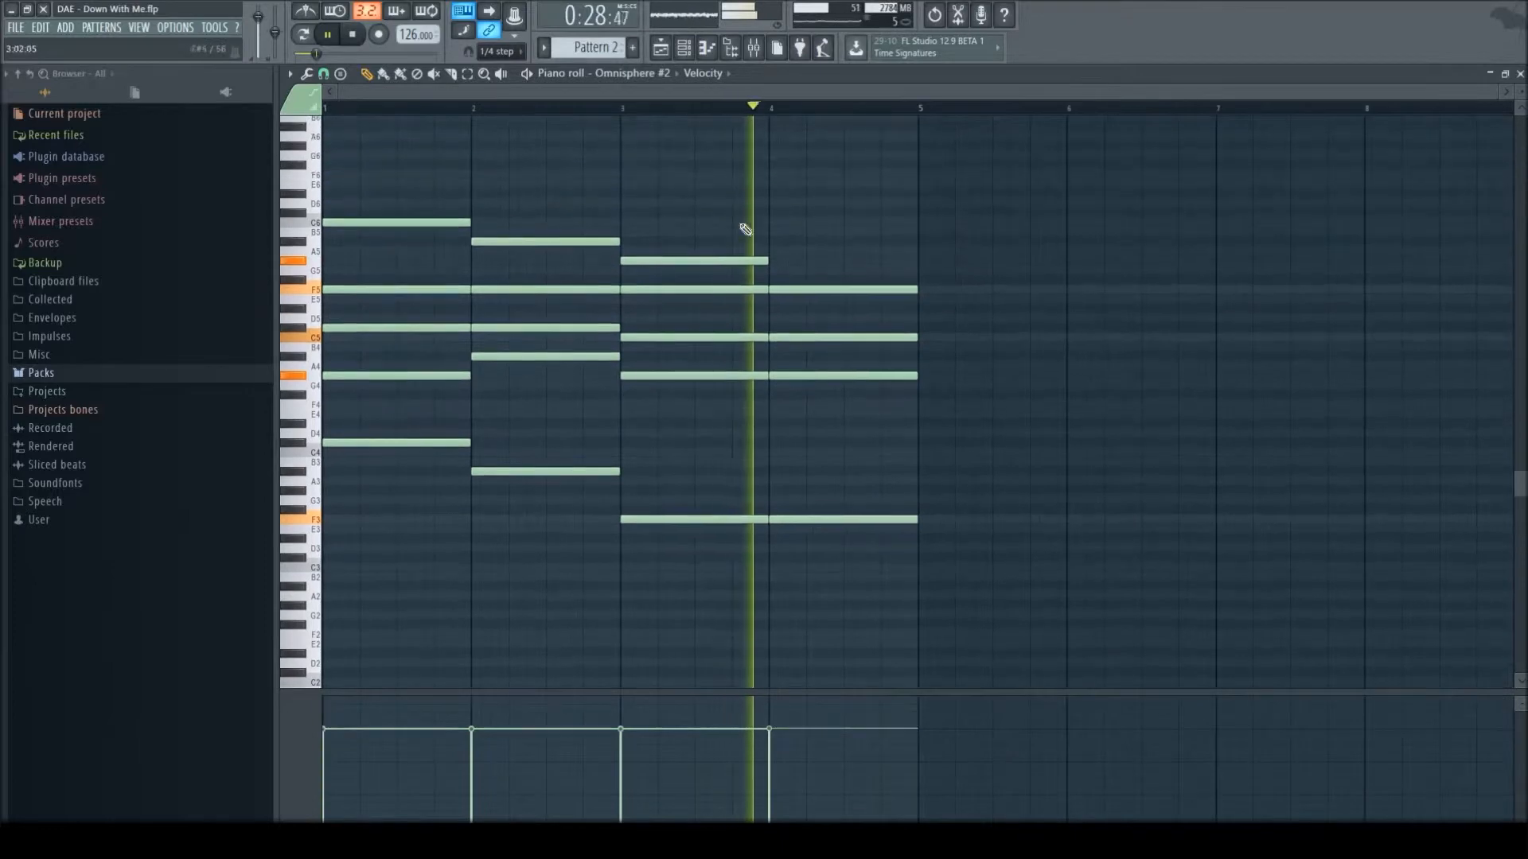
- Inspect the patch loaded in the Omnisphere #2 channel, play its pattern again, and return to the playlist
key("space")
key("F6")
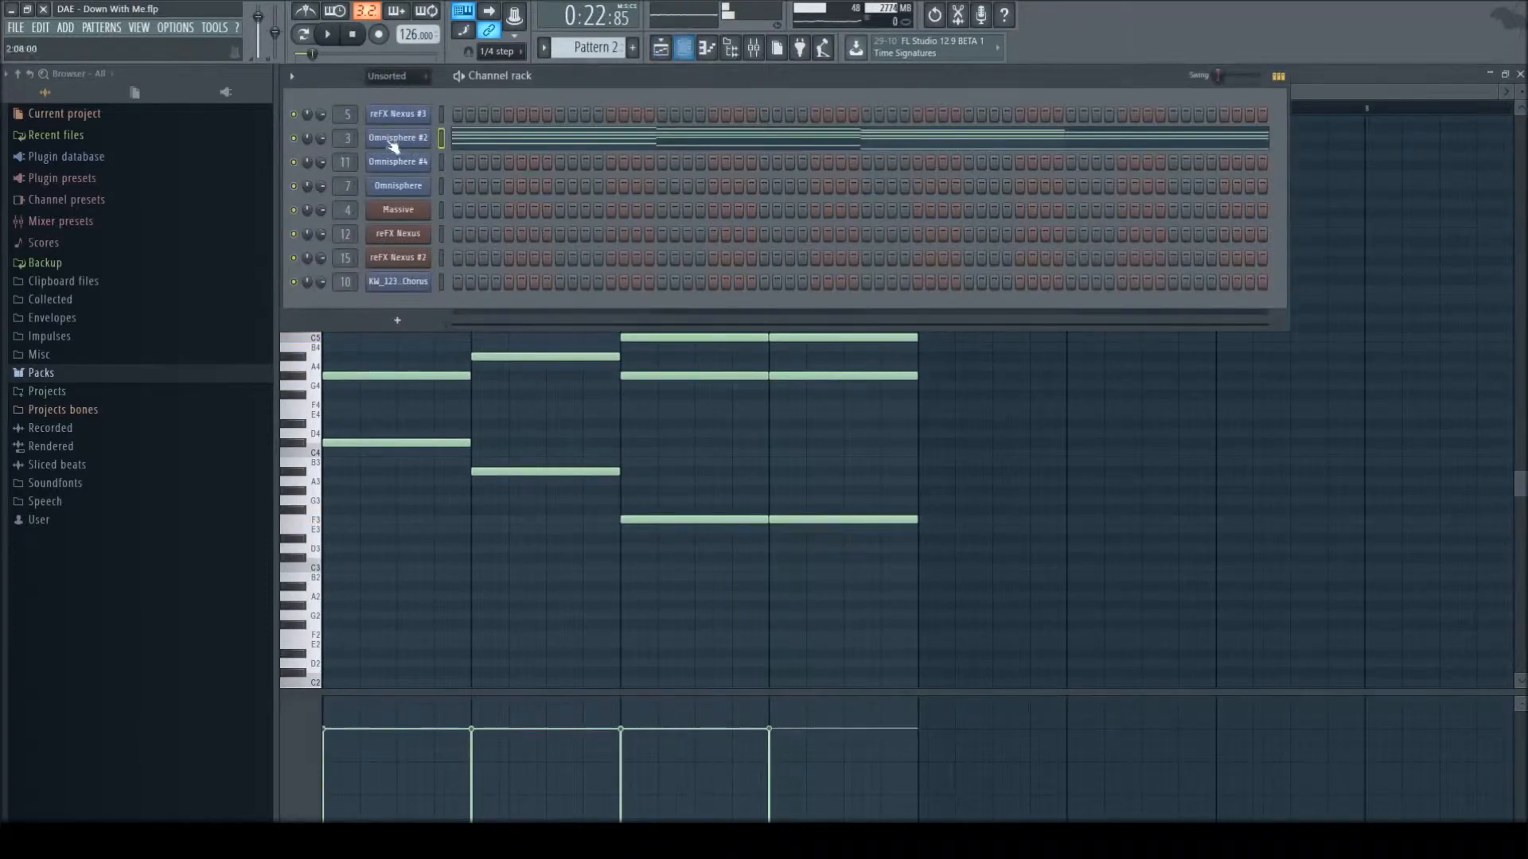
left_click(1520, 75)
key("F6")
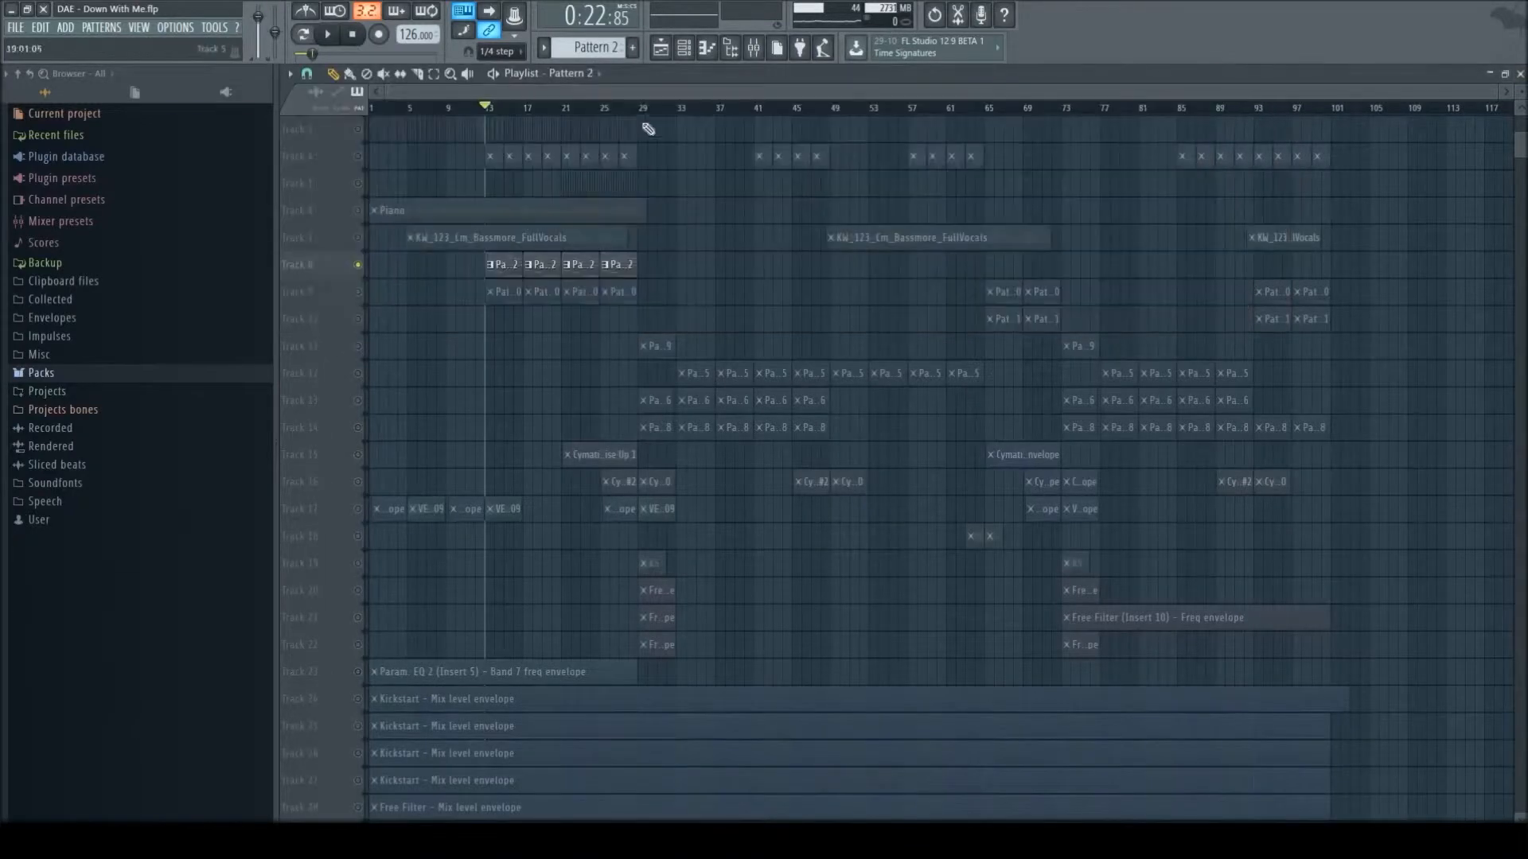
left_click(684, 47)
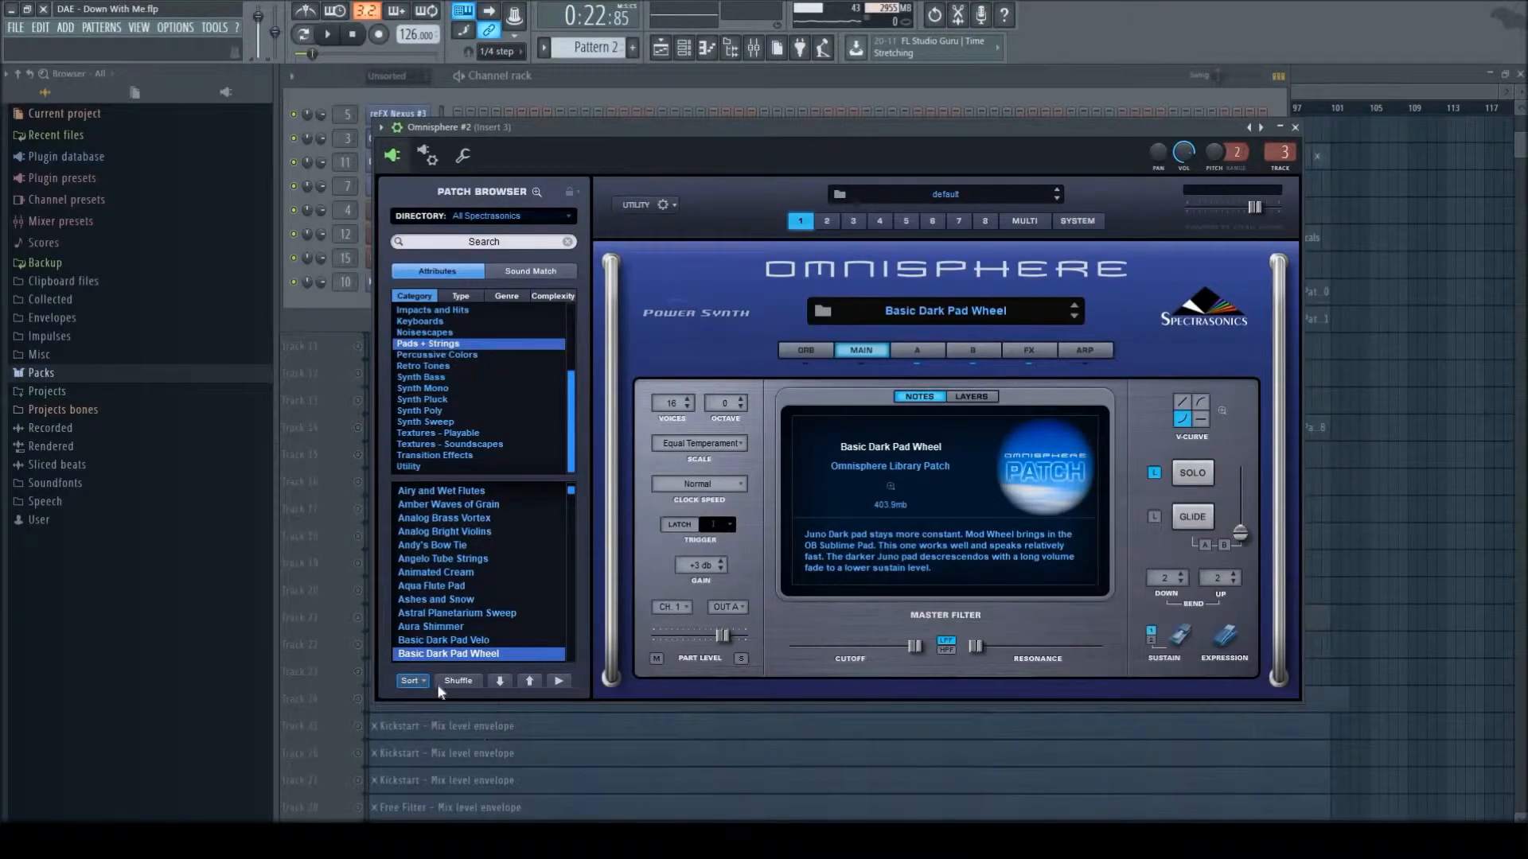
scroll(463, 632, "down", 1)
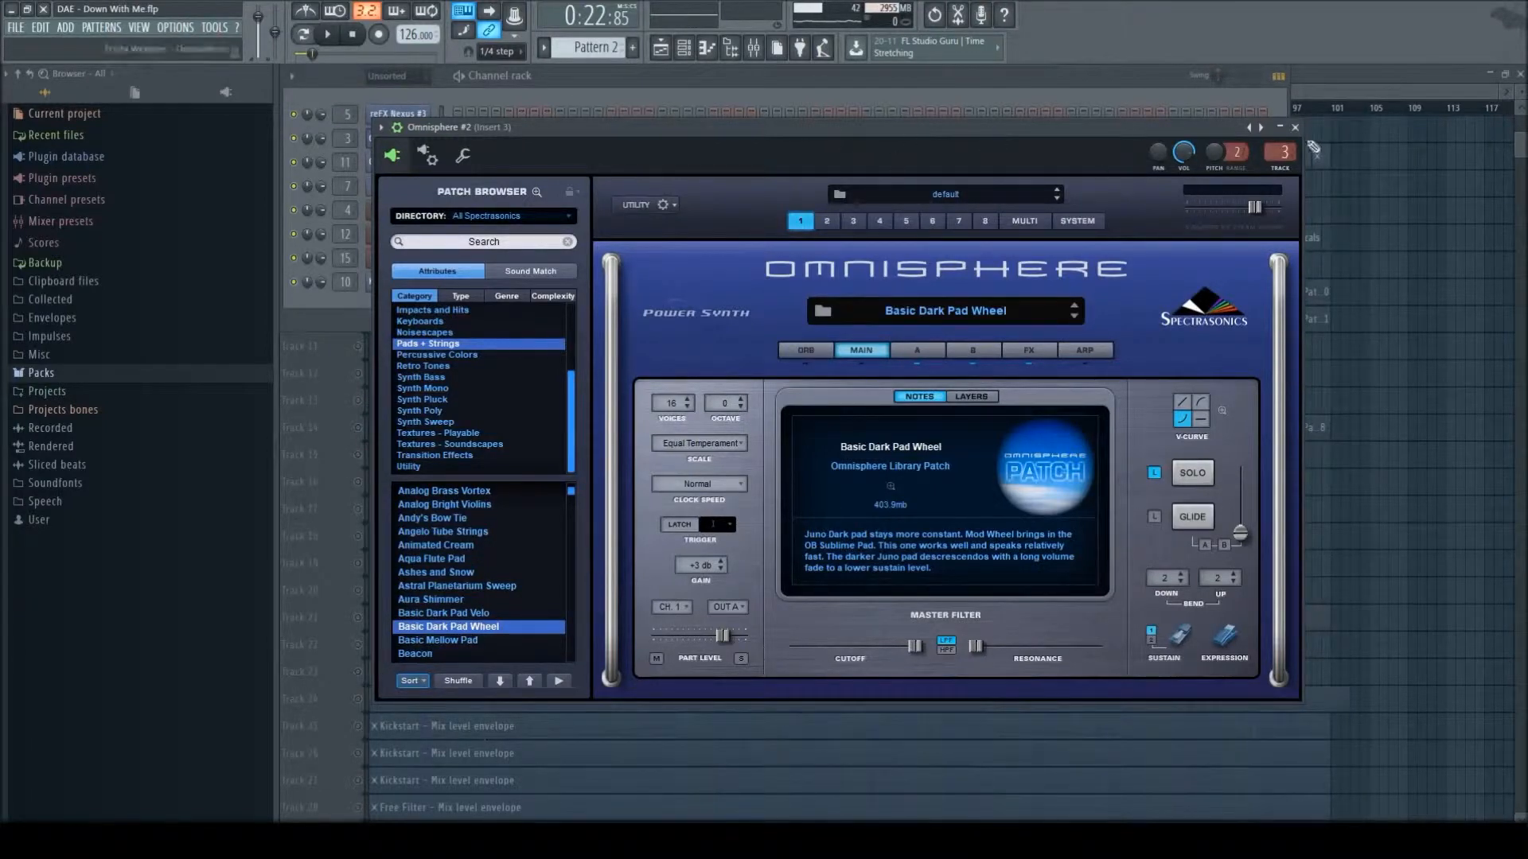
key("Escape")
key("space")
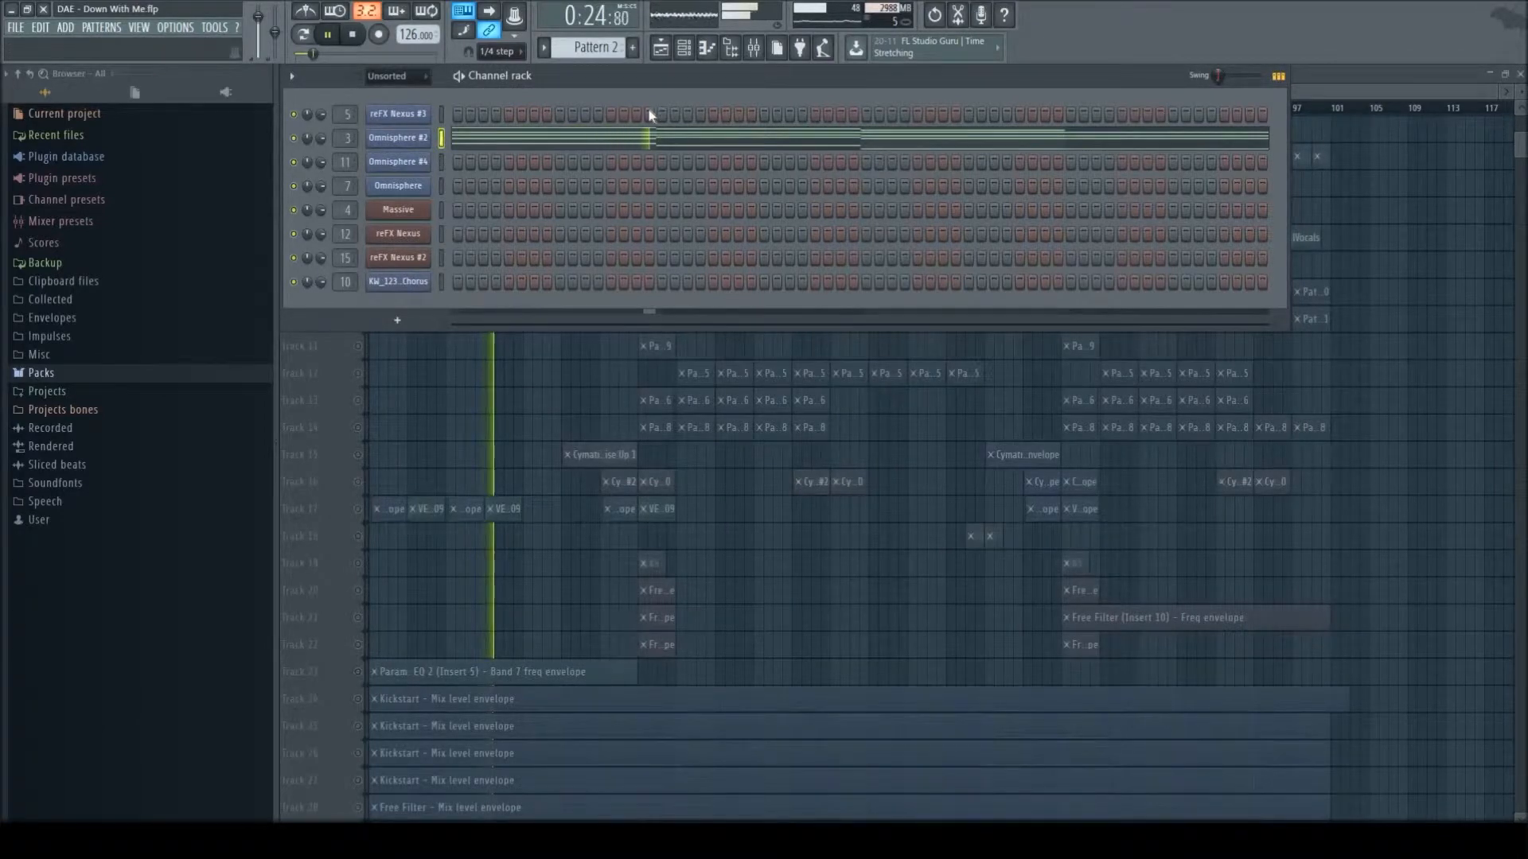
key("space")
left_click(1336, 83)
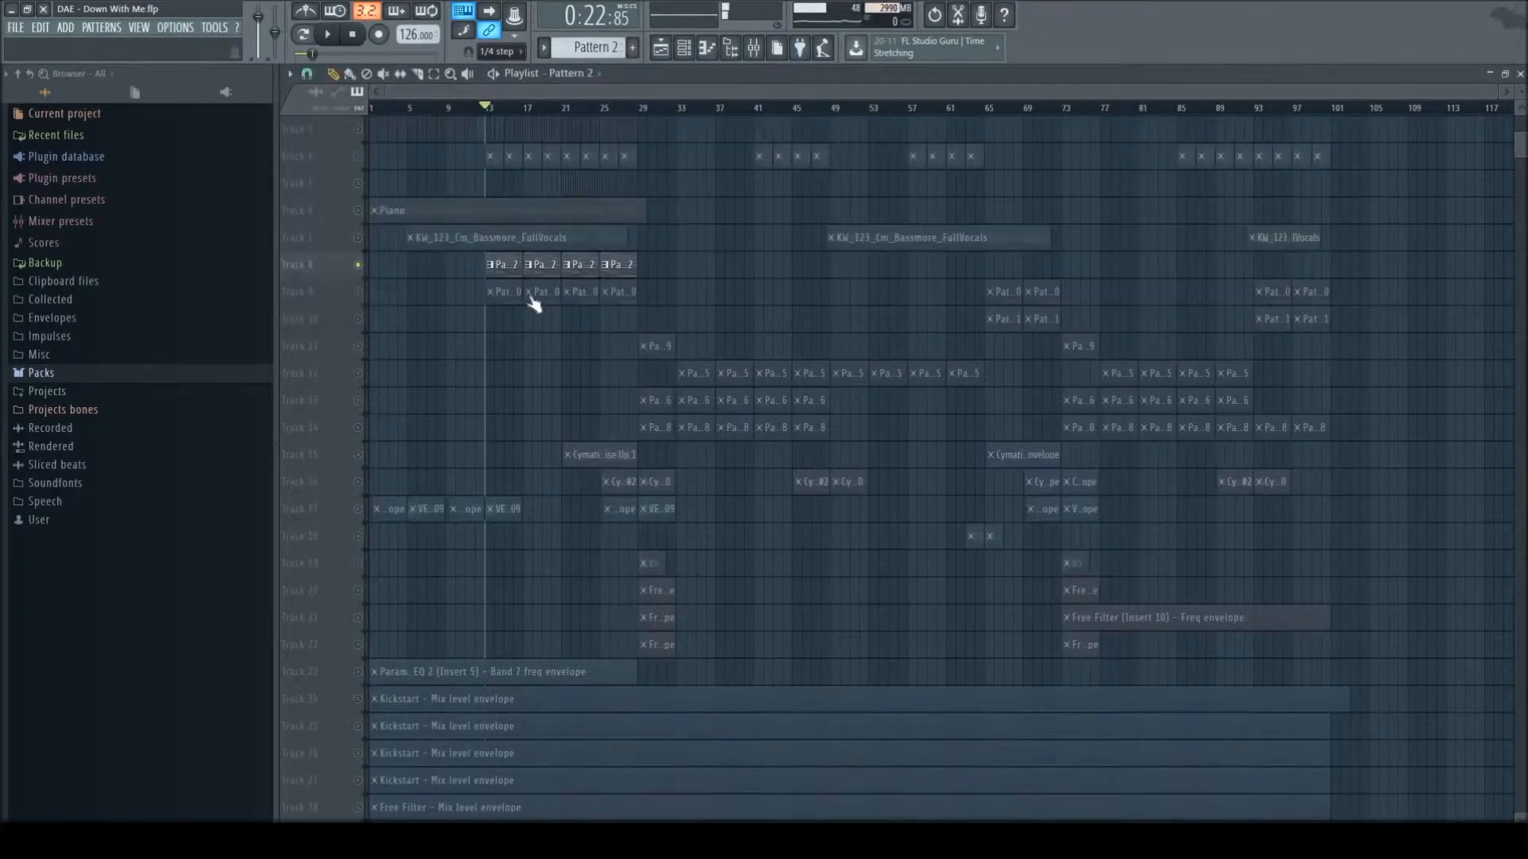
- Unmute Track 9, mute Track 8, play from bar 13, and view Pattern 10's notes in the piano roll
left_click(357, 292)
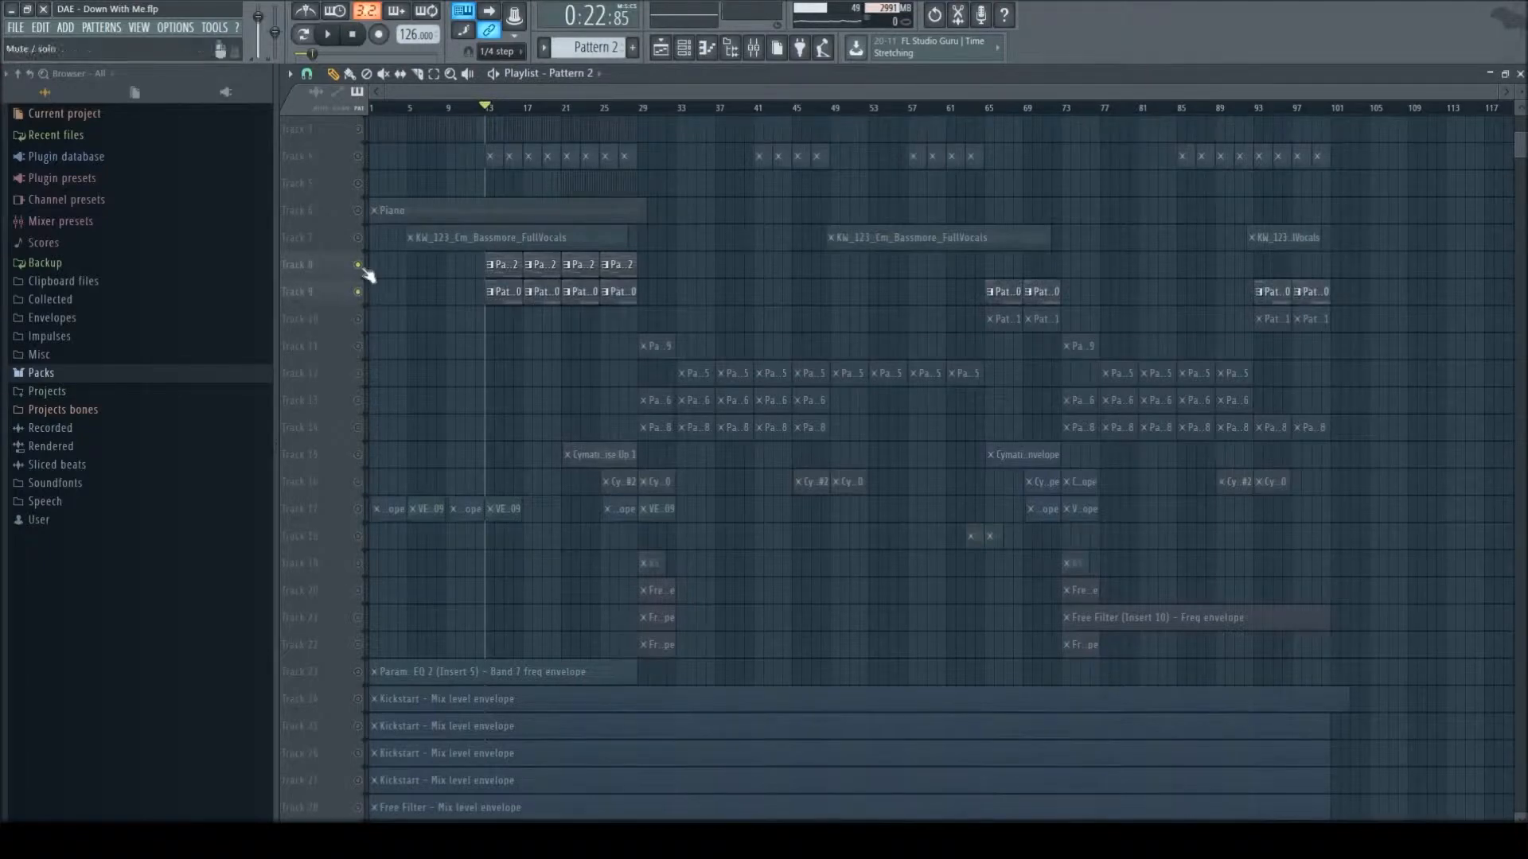
left_click(358, 266)
key("space")
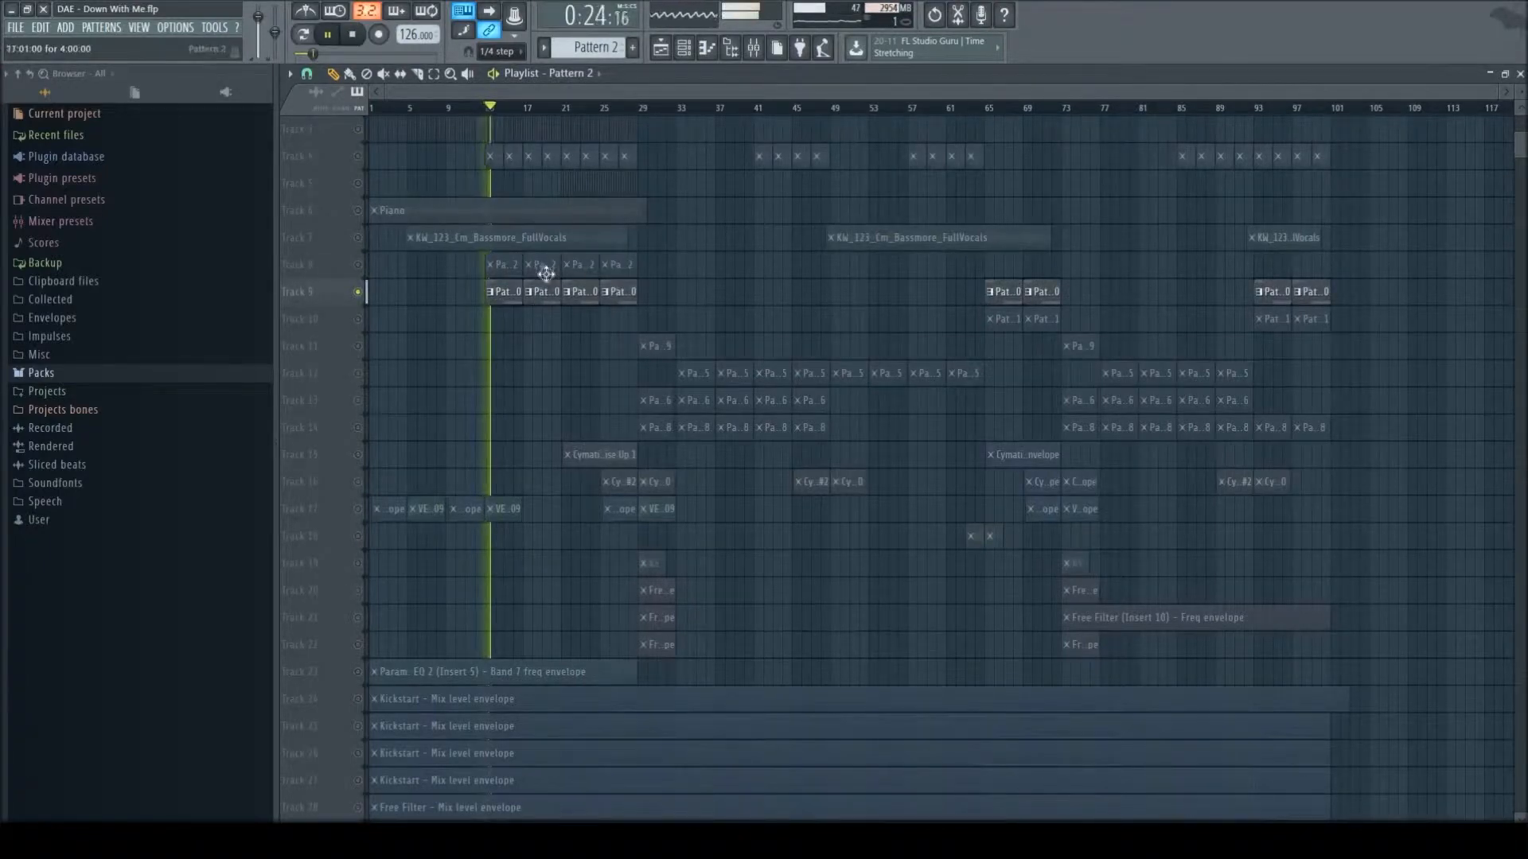
double_click(628, 163)
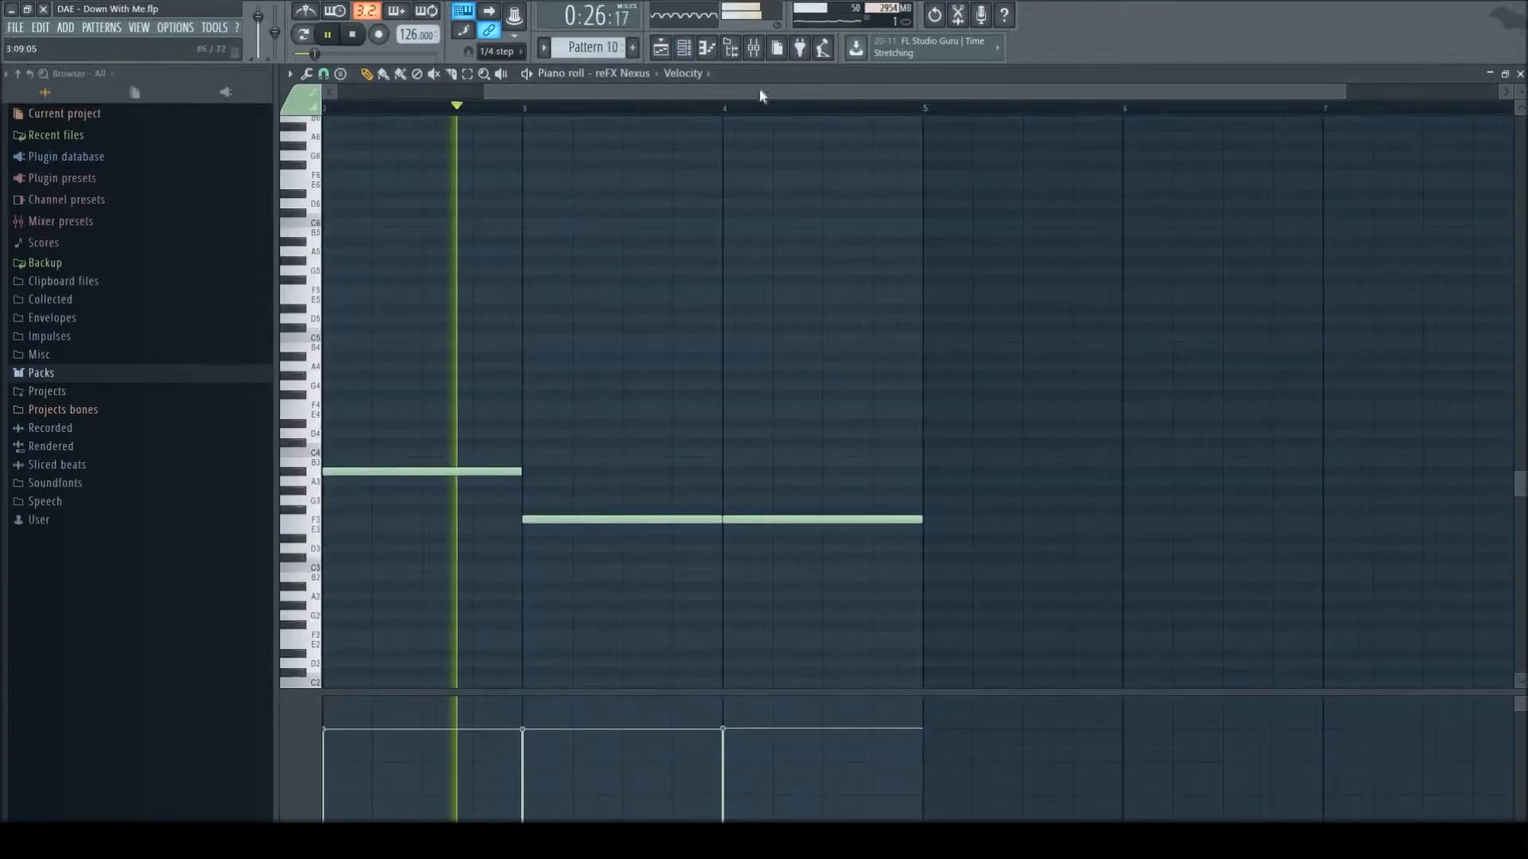
key("space")
- Review the bass preset loaded in the reFX Nexus channel and return to the playlist
key("F6")
left_click(420, 238)
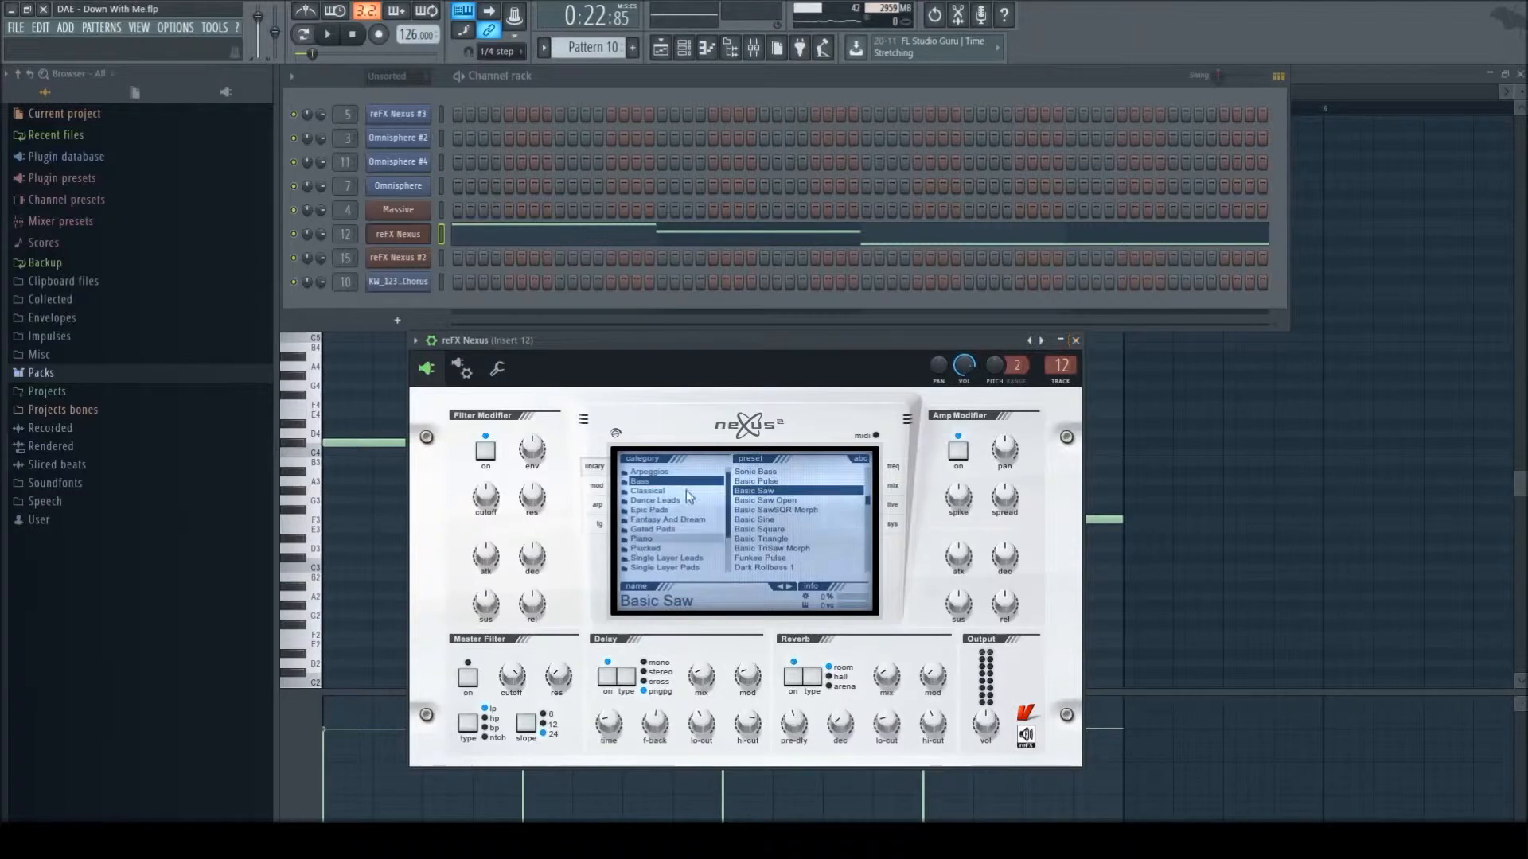
scroll(793, 525, "up", 3)
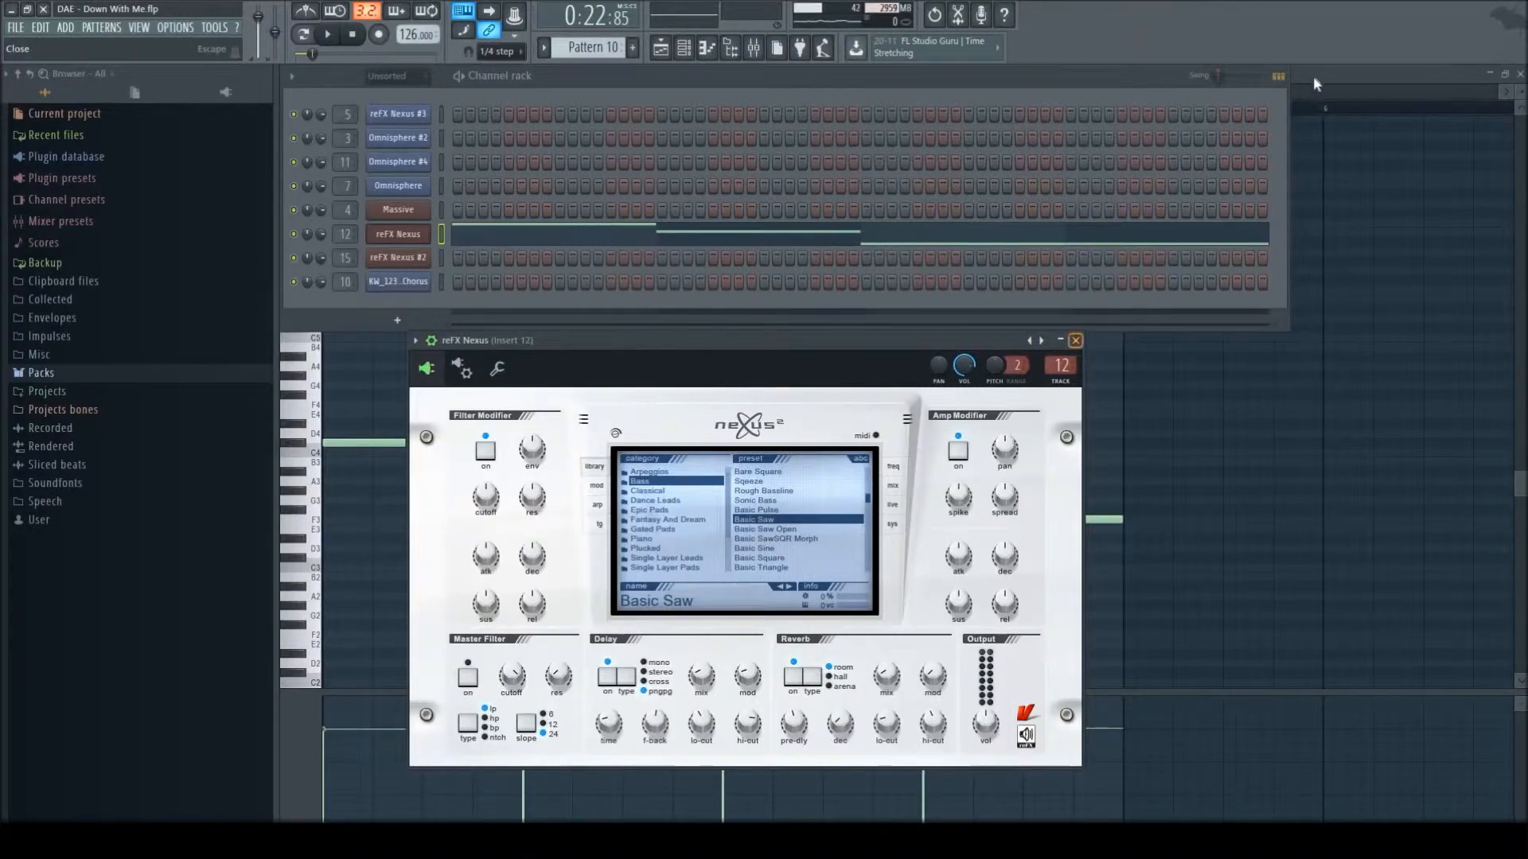
key("Escape")
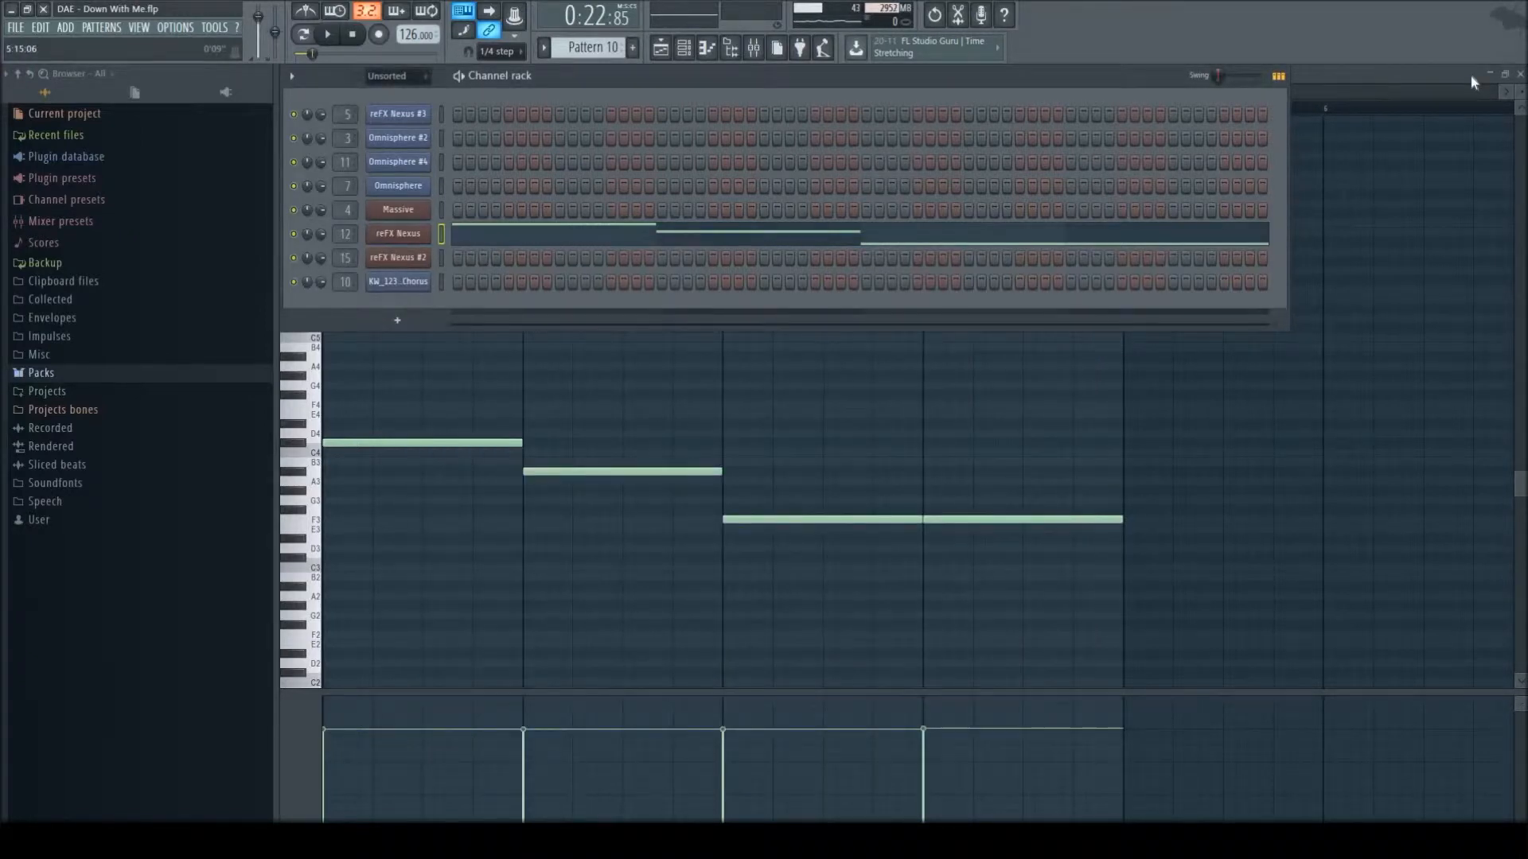
left_click(1520, 74)
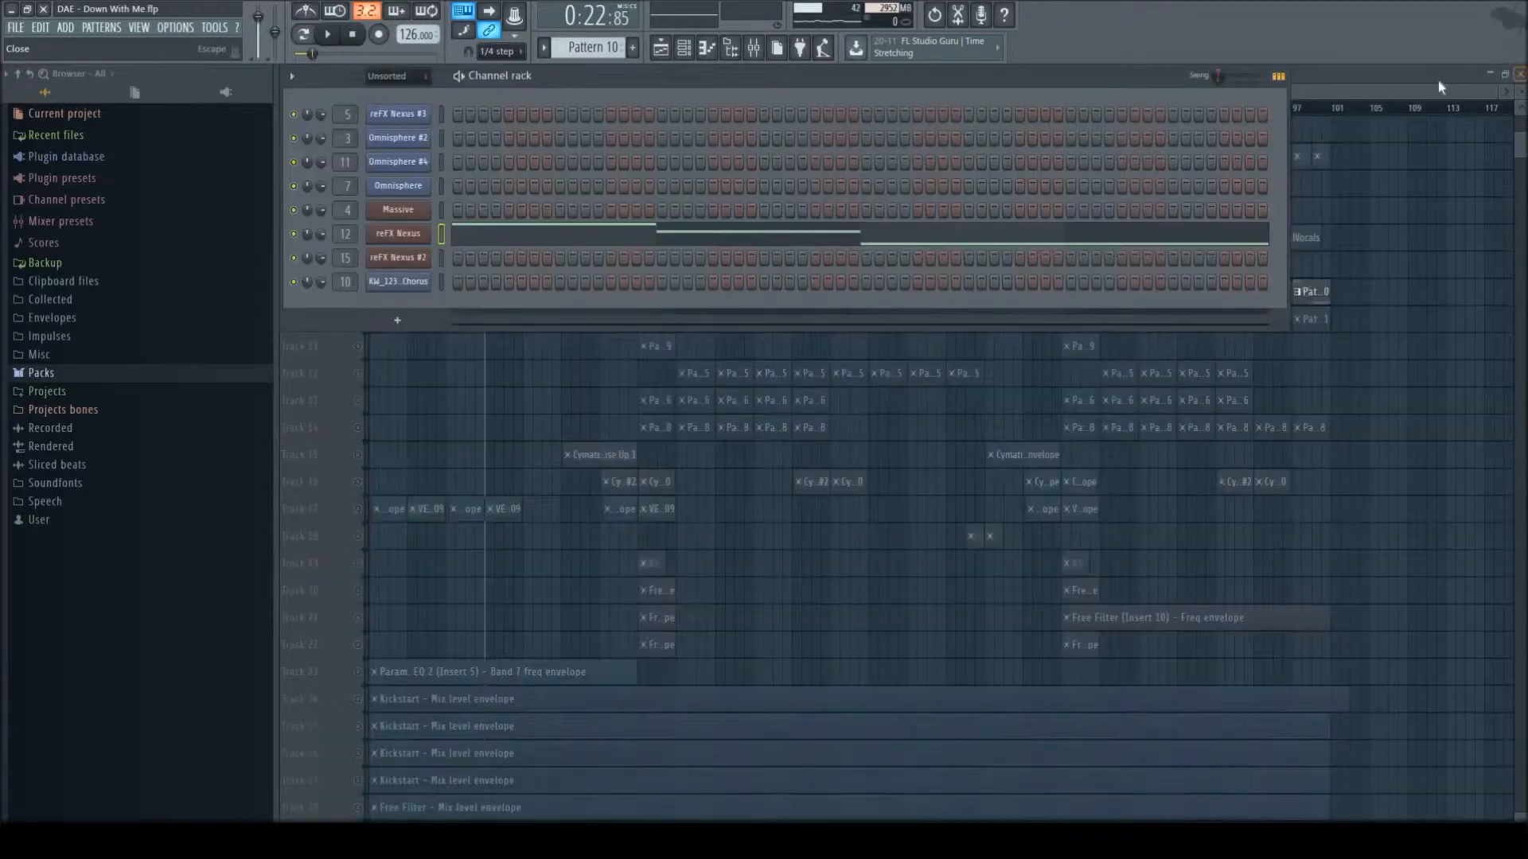
key("F6")
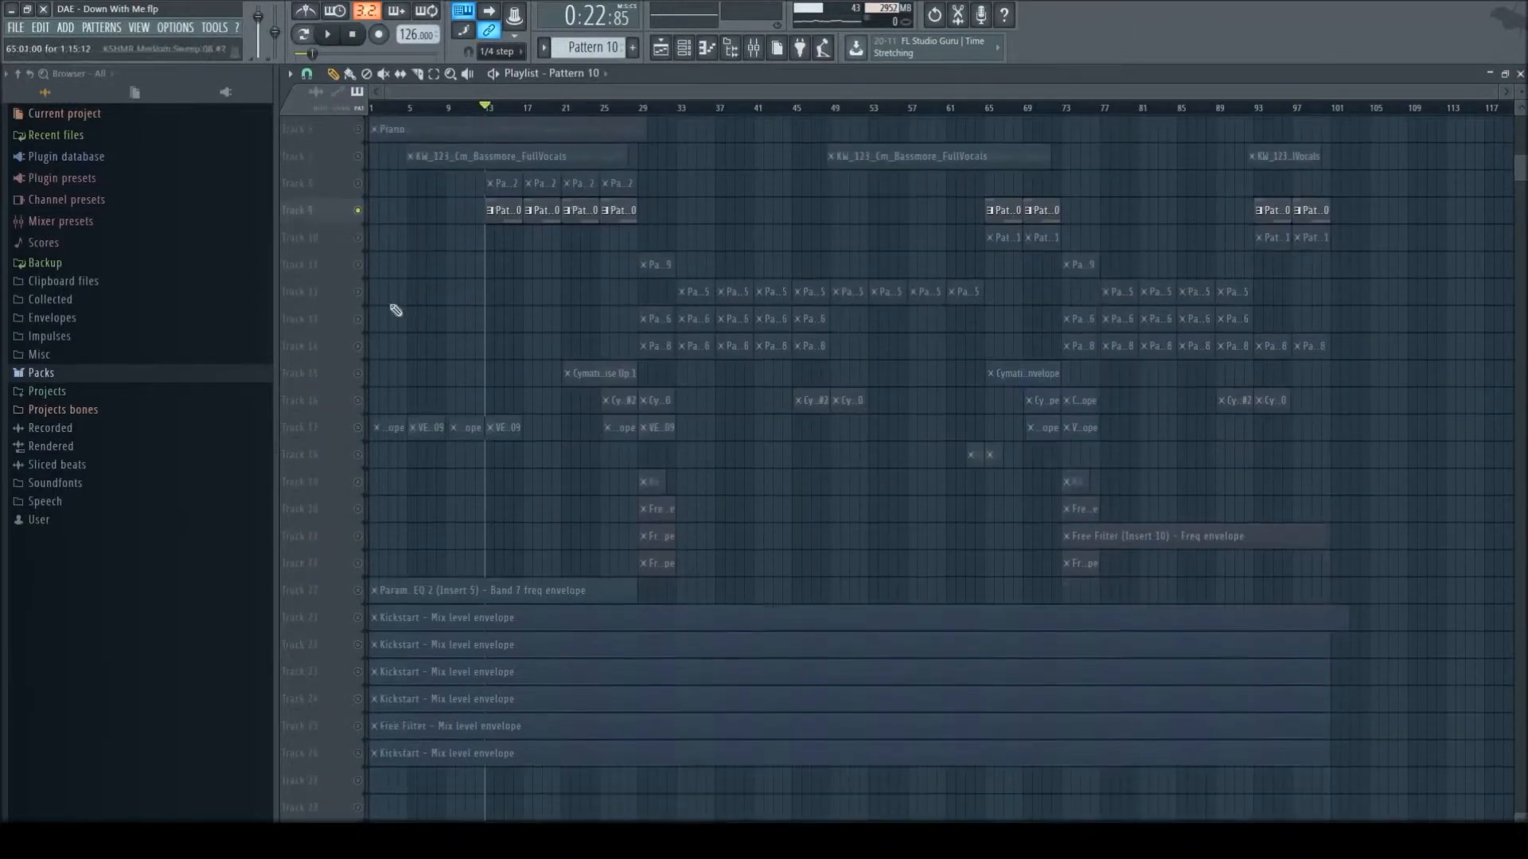
- Reactivate all playlist tracks, enlarge the track height, and look over the whole arrangement
left_click(359, 266)
right_click(358, 265)
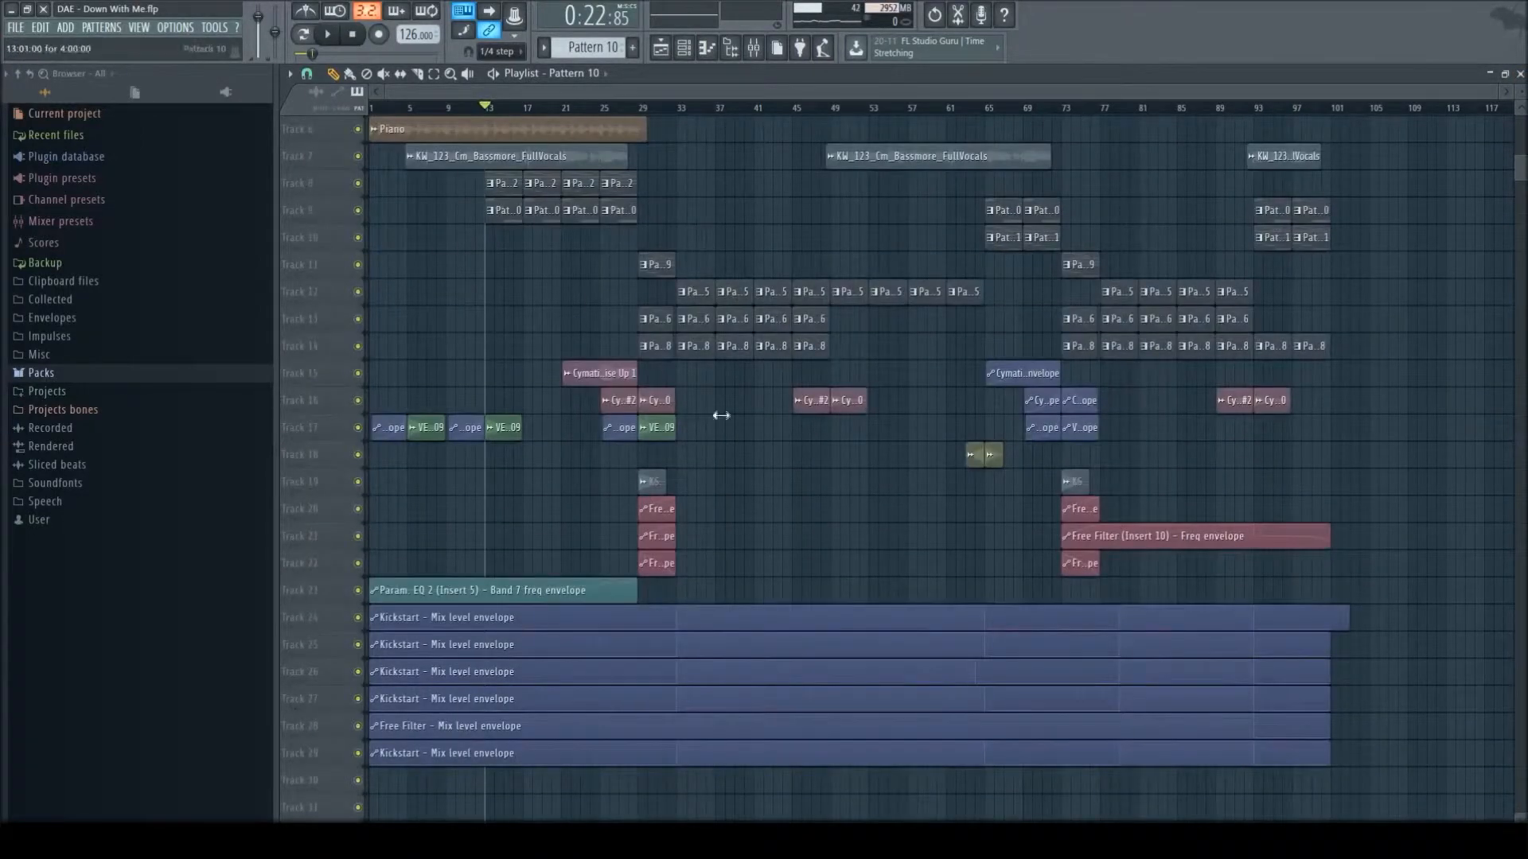
scroll(723, 416, "up", 5)
scroll(731, 419, "down", 5)
scroll(738, 419, "down", 3)
scroll(819, 373, "up", 2)
scroll(915, 318, "down", 3)
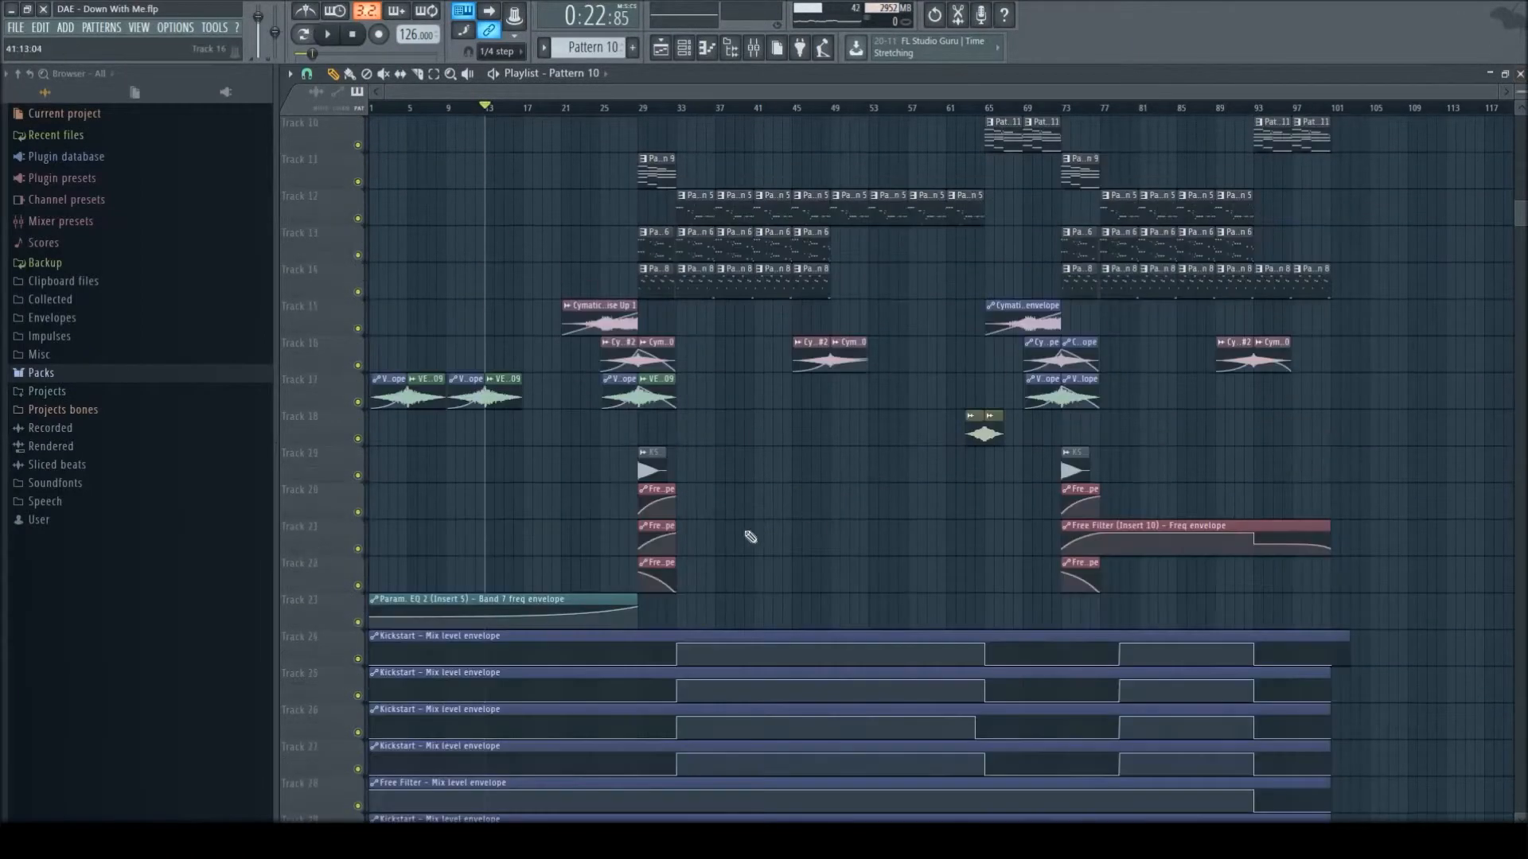
scroll(588, 620, "up", 2)
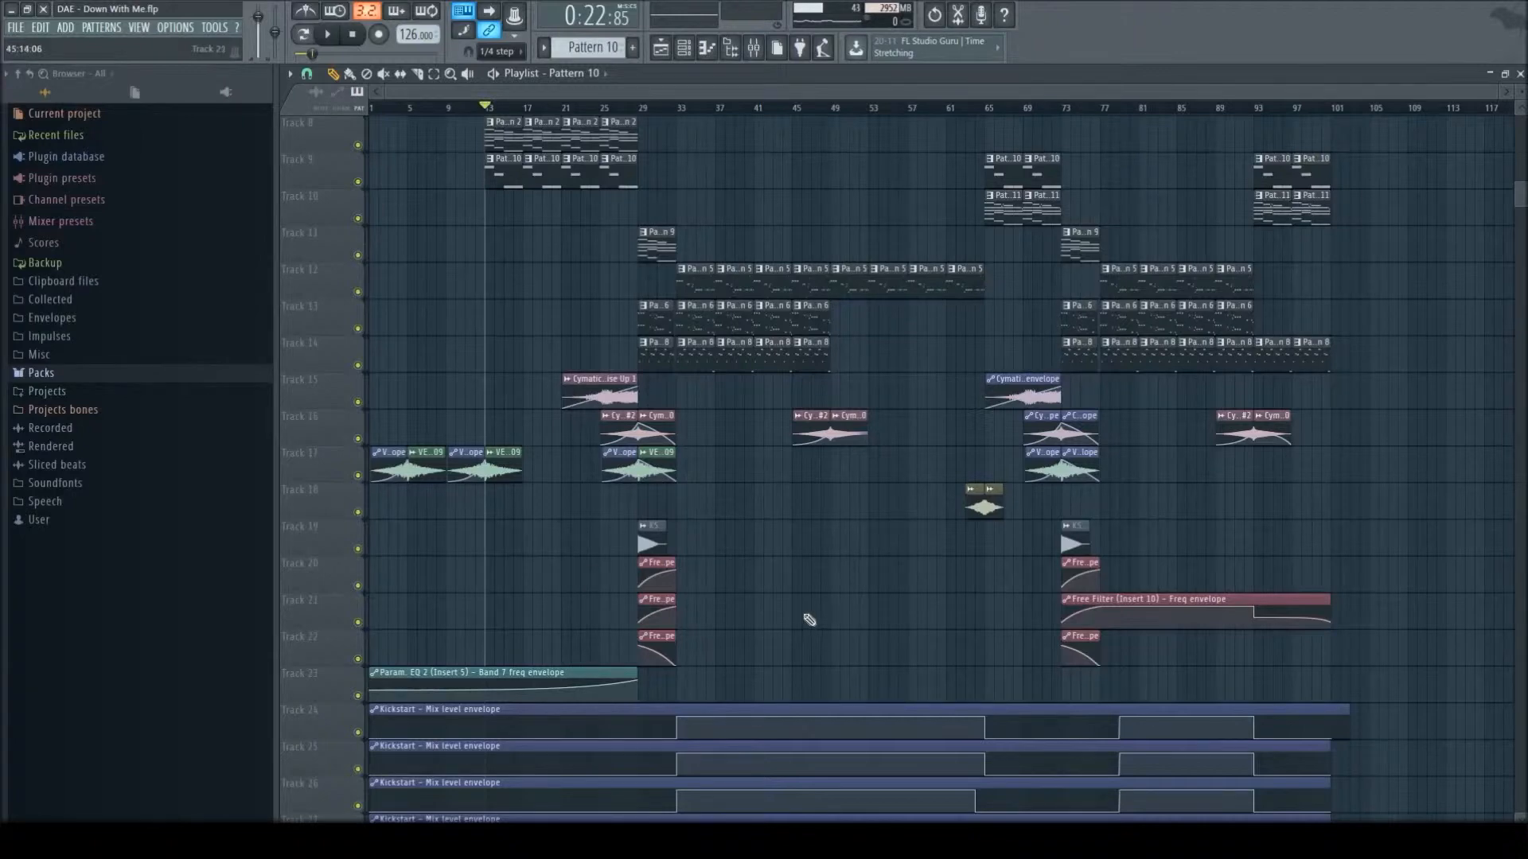
scroll(628, 203, "up", 6)
- Set the play position to bar 29, solo Track 11, and play its pattern
left_click(641, 108)
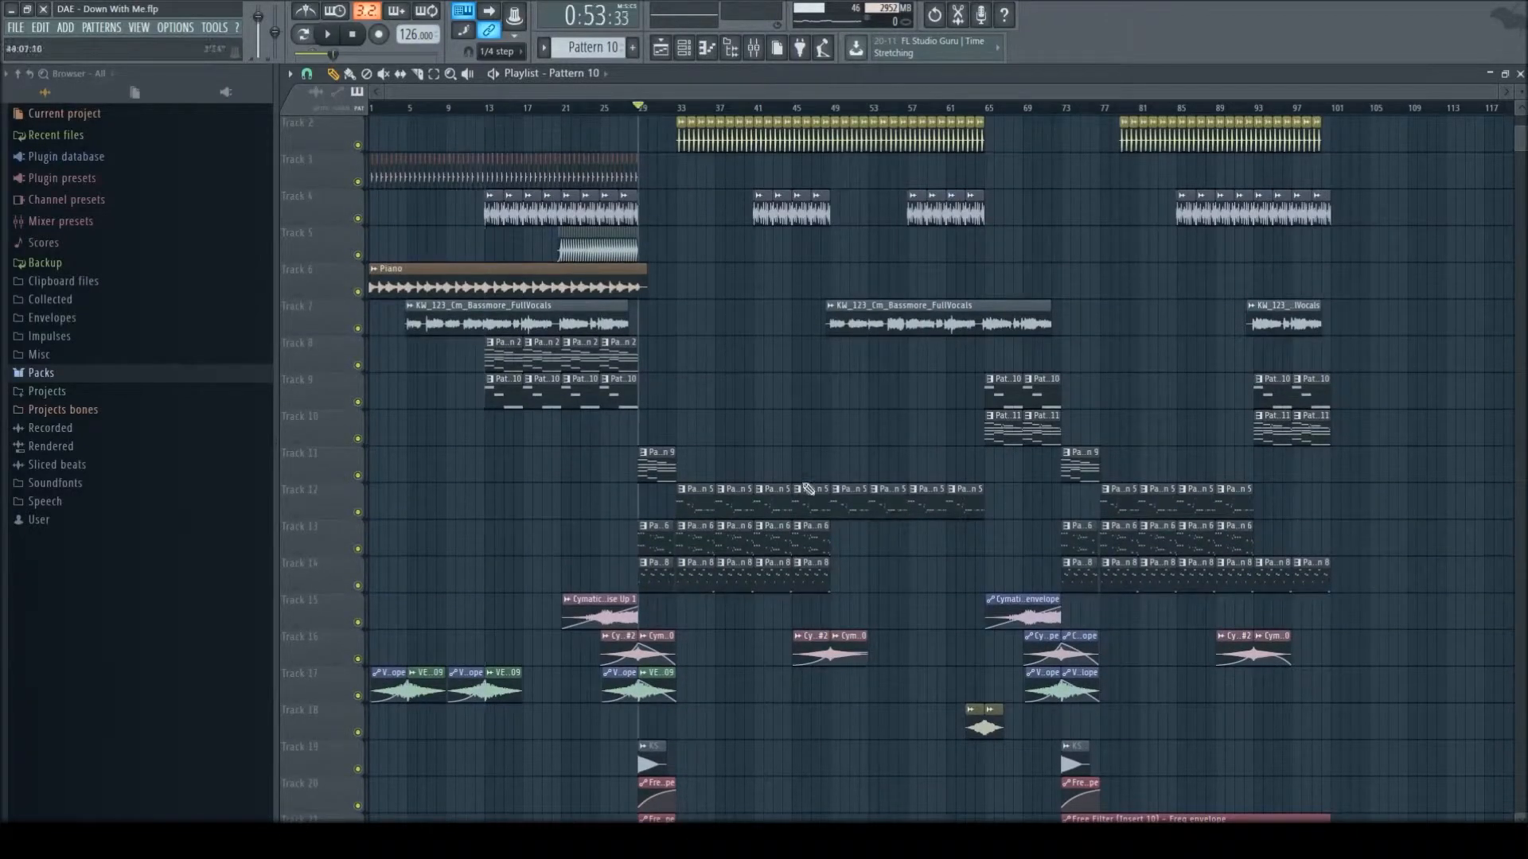
scroll(808, 489, "up", 1)
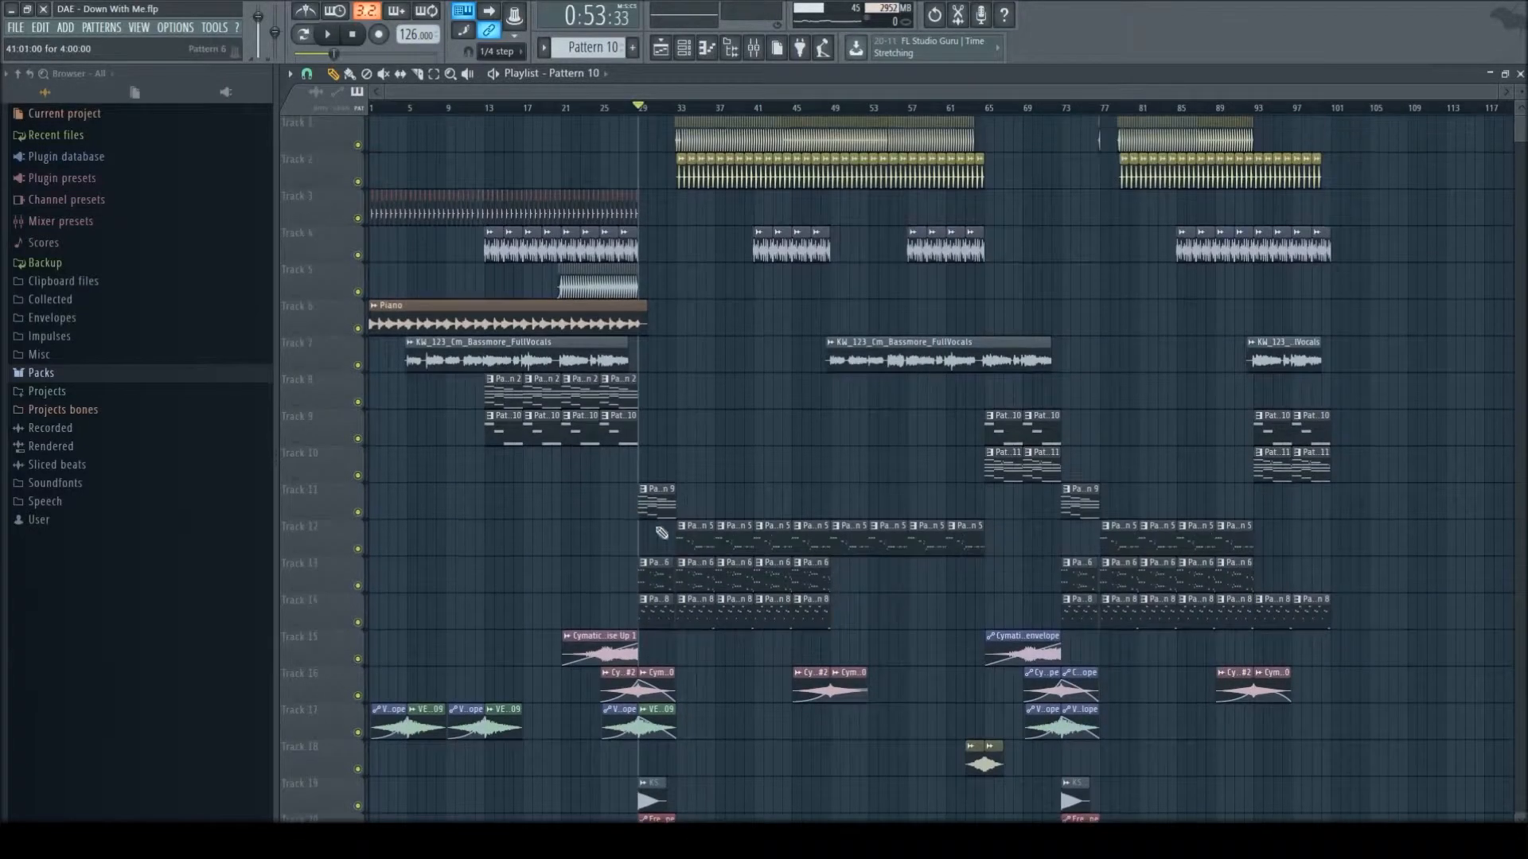
right_click(358, 512)
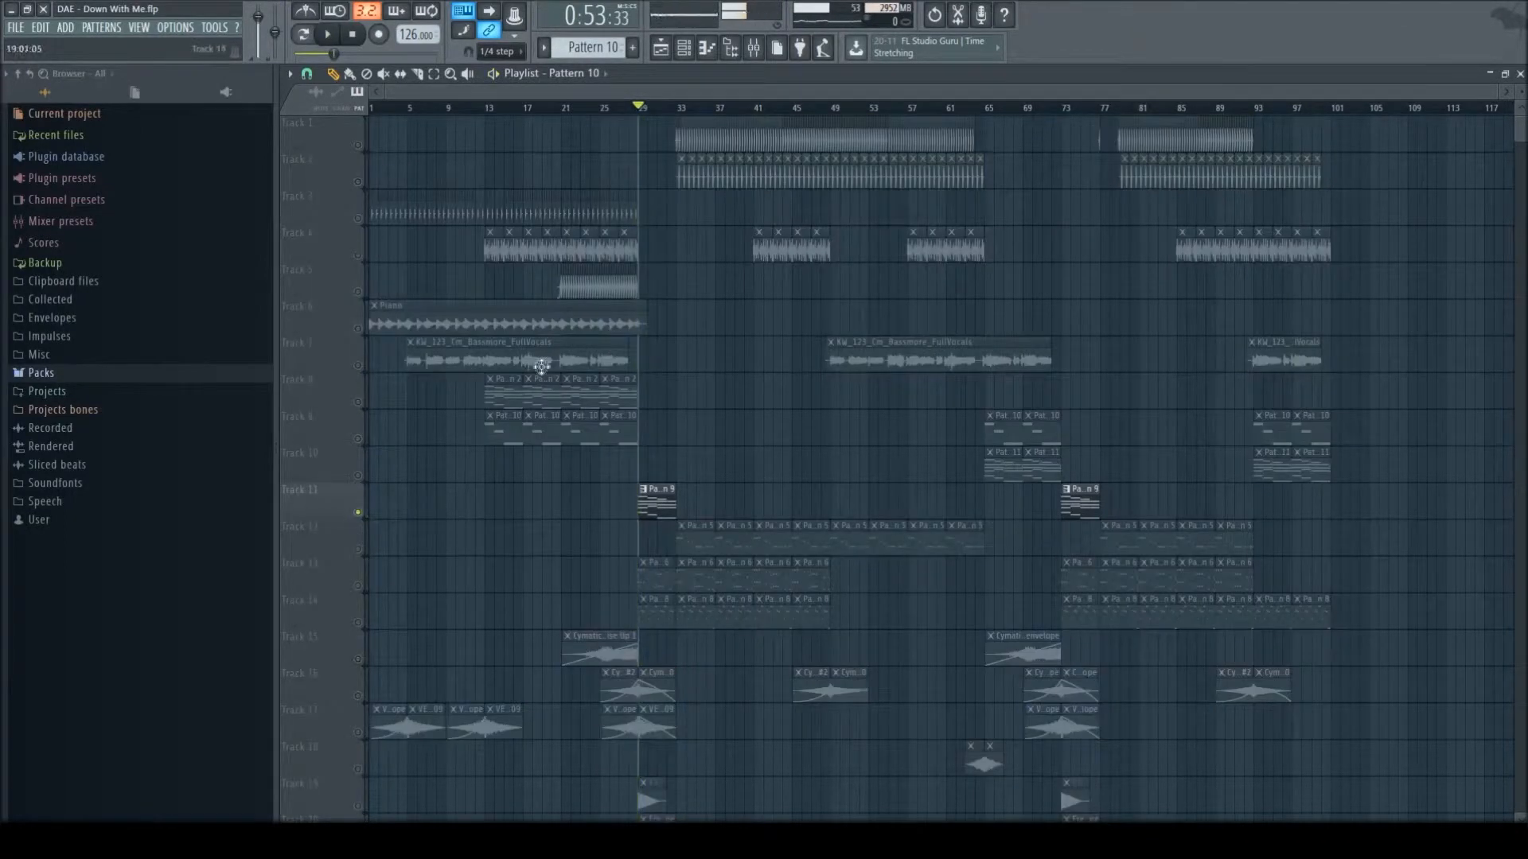
key("space")
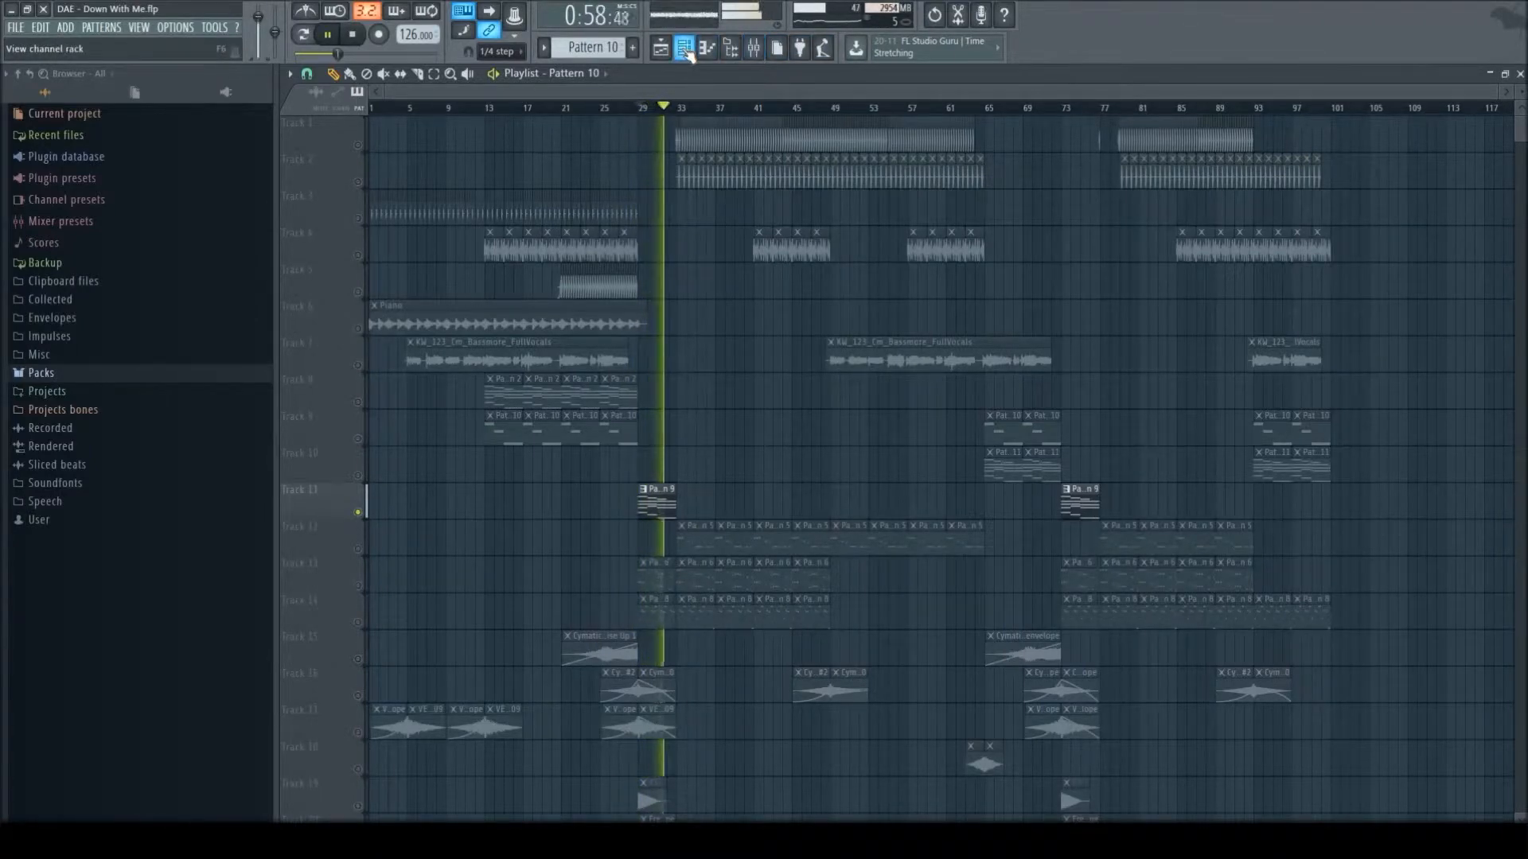
key("space")
- Inspect the patch loaded in the Omnisphere #4 channel
left_click(685, 49)
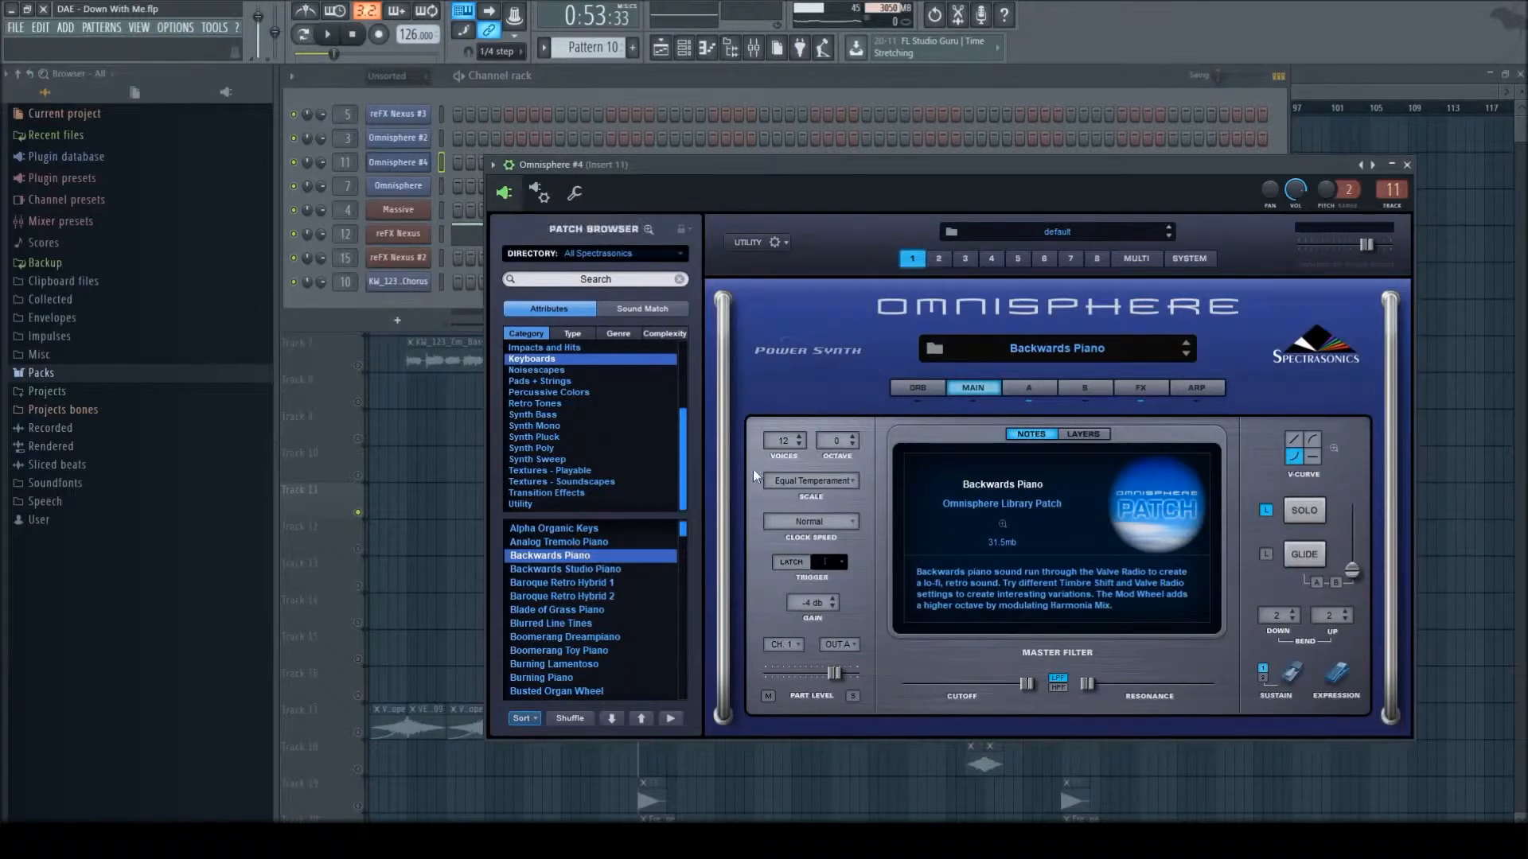
left_click(1407, 164)
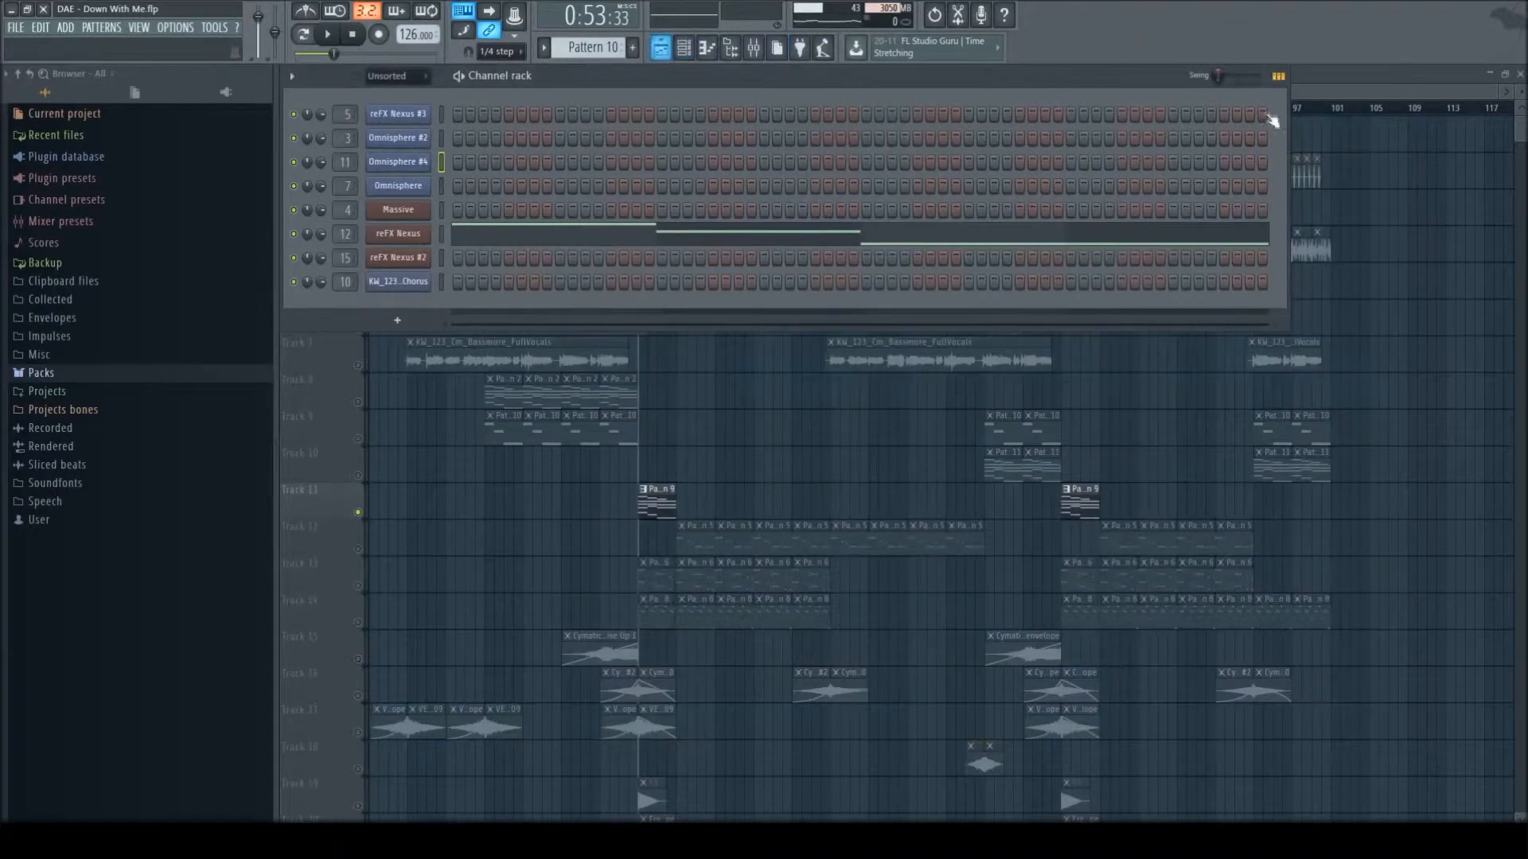
left_click(1279, 76)
- Examine Pattern 9's Omnisphere #4 chords in the piano roll, play them, and return to the playlist
double_click(651, 491)
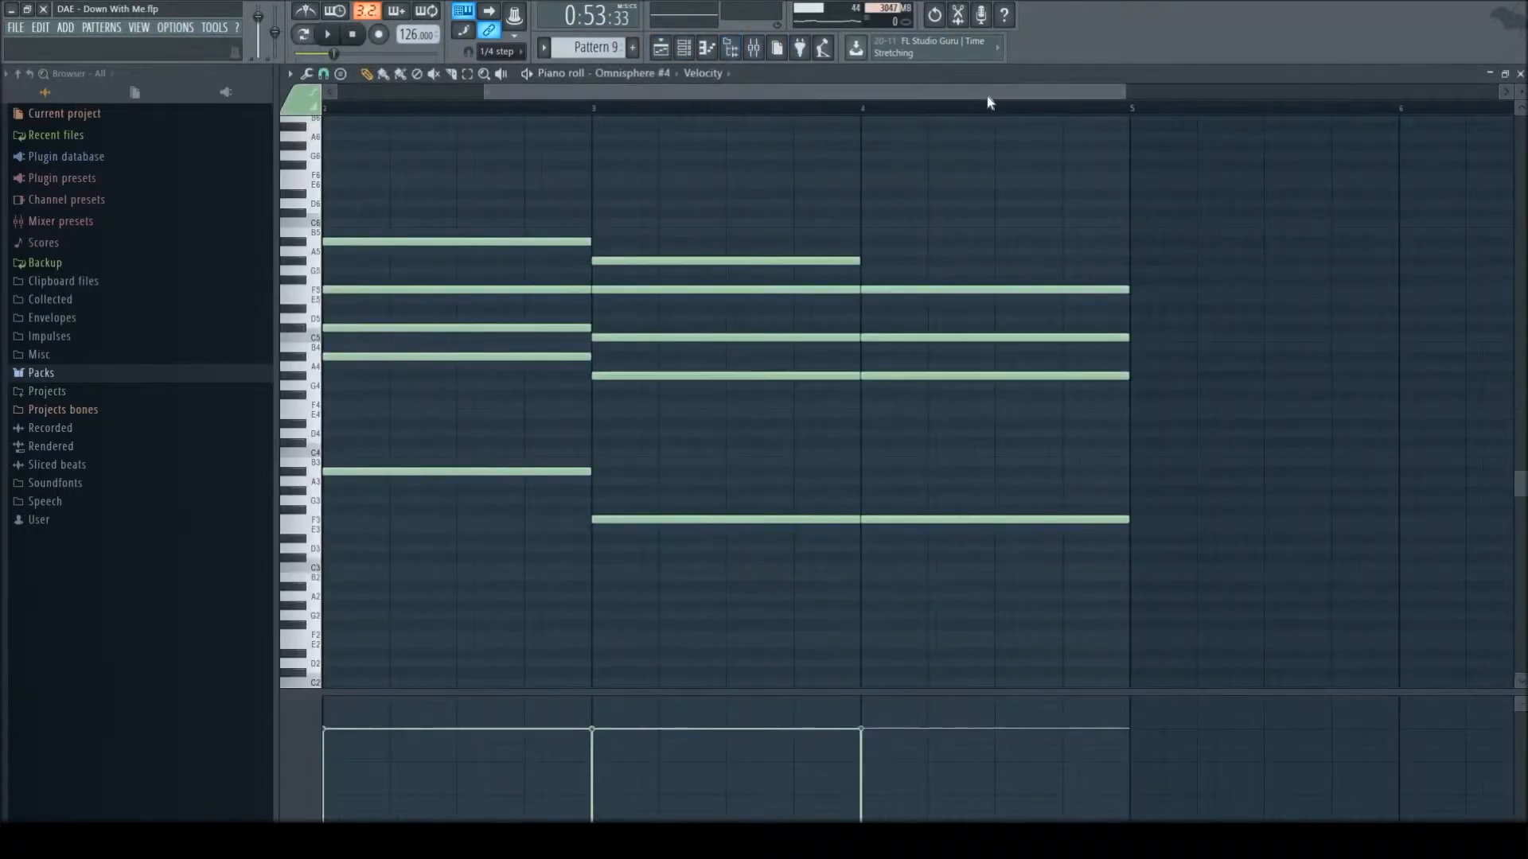
left_click_drag(981, 93, 1364, 143)
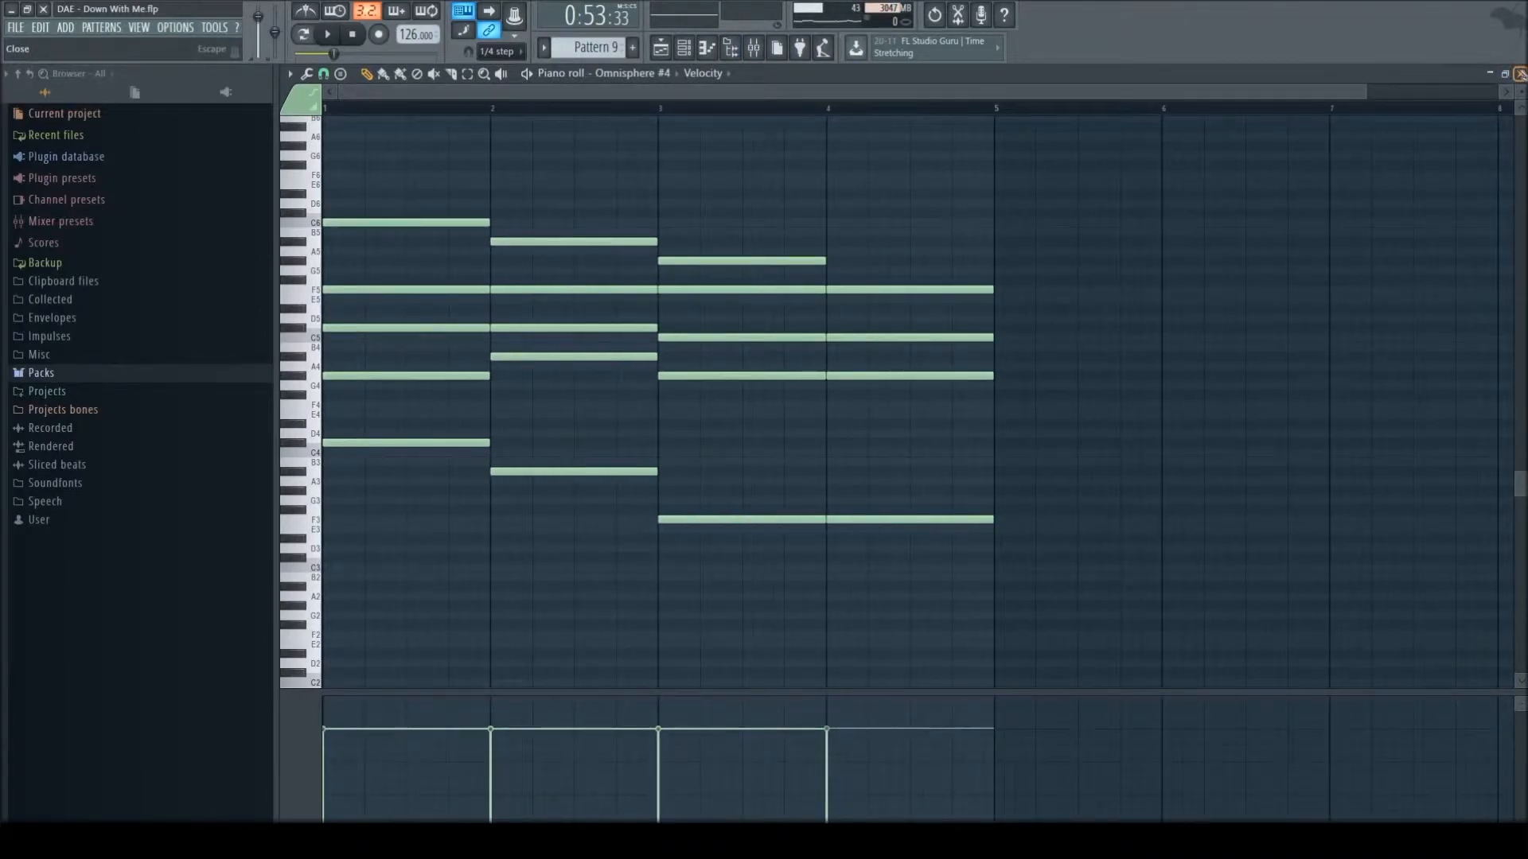
left_click(1520, 73)
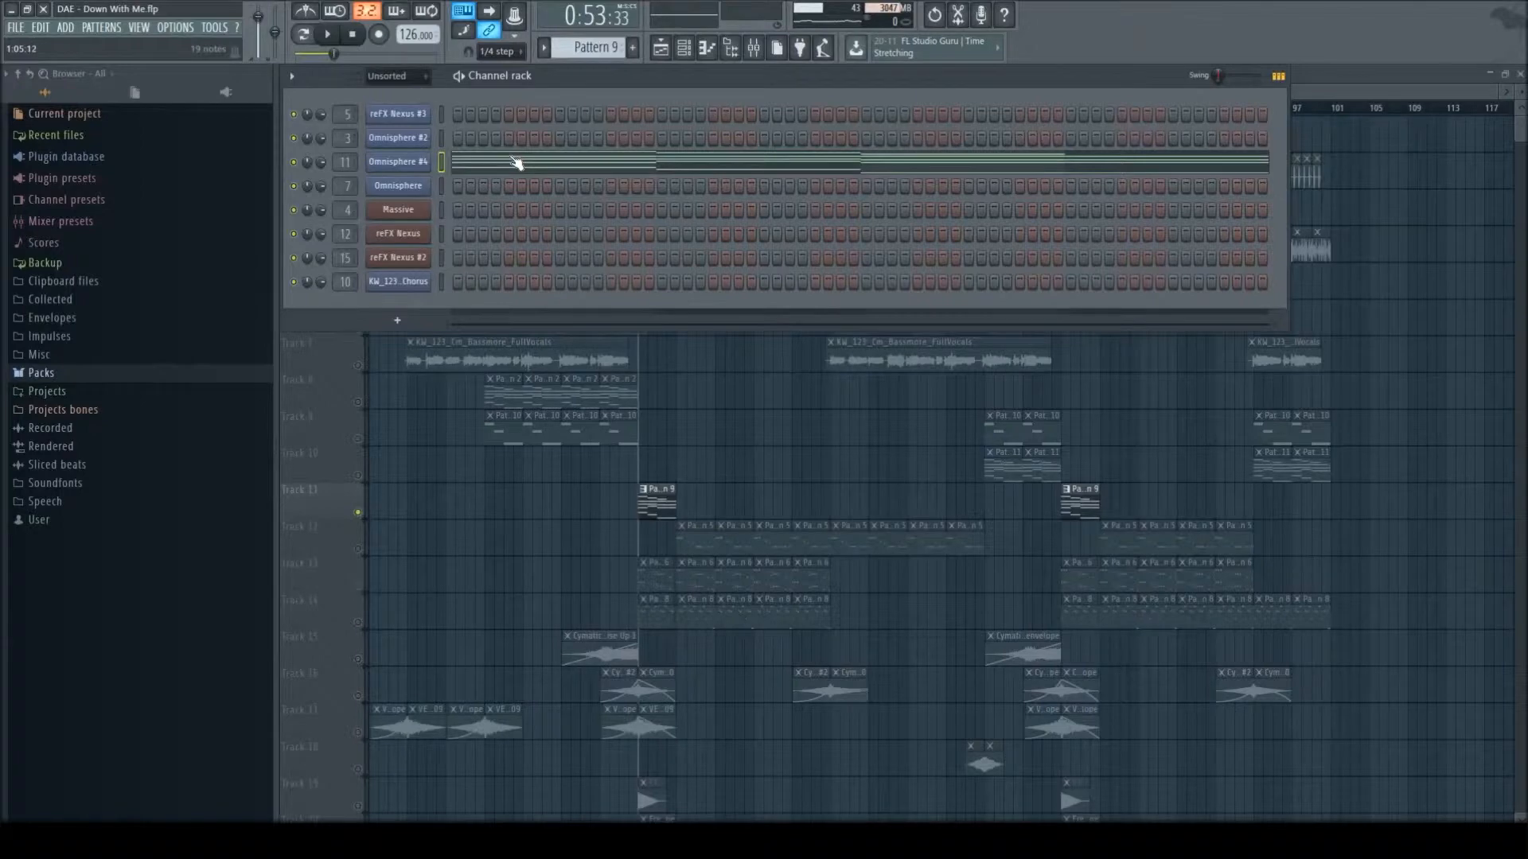
left_click(564, 168)
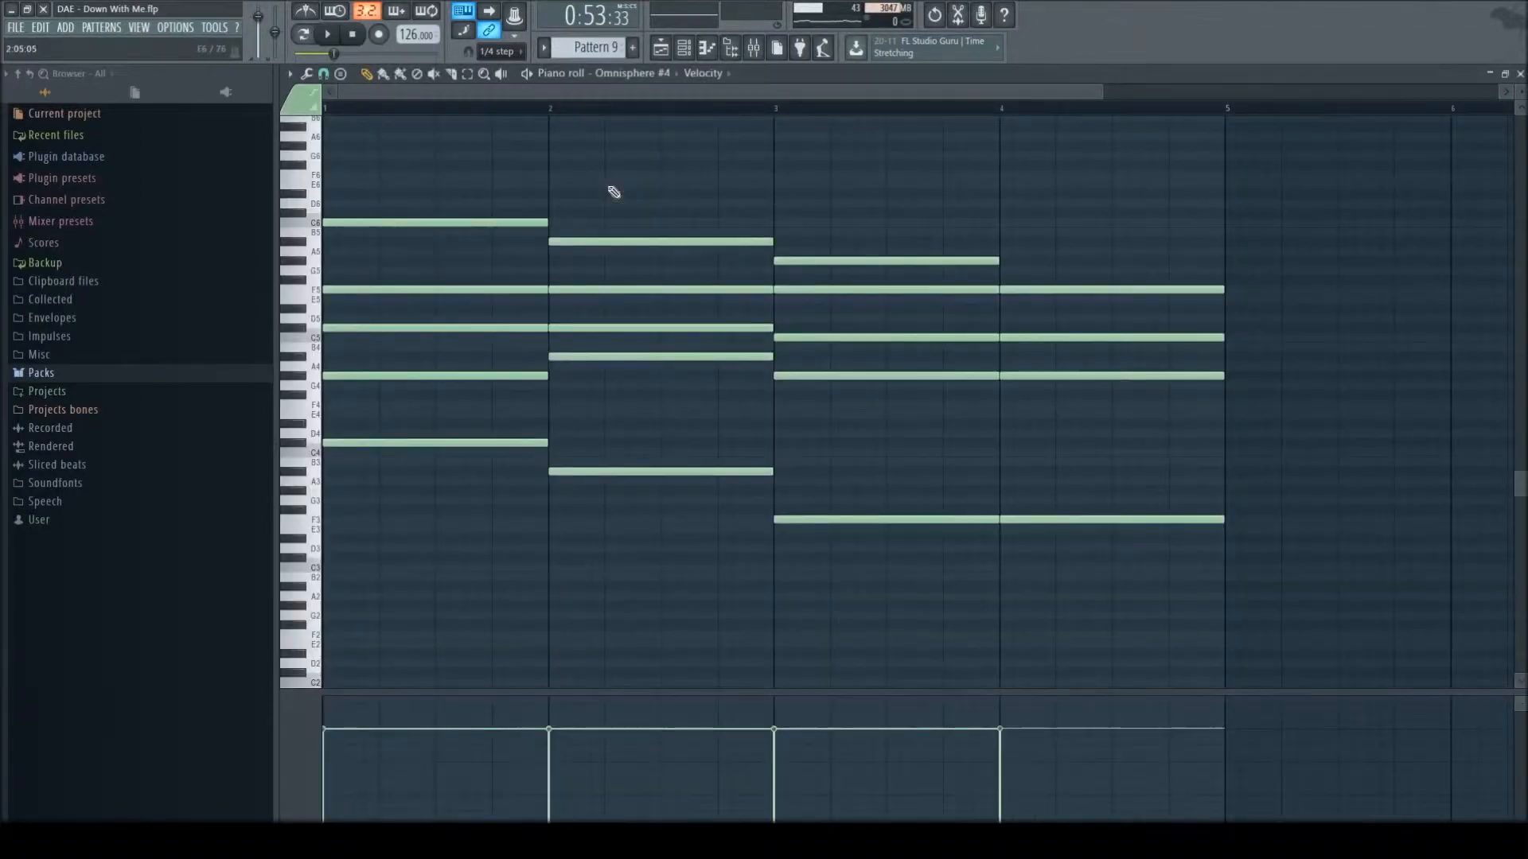
key("v")
key("w")
key("space")
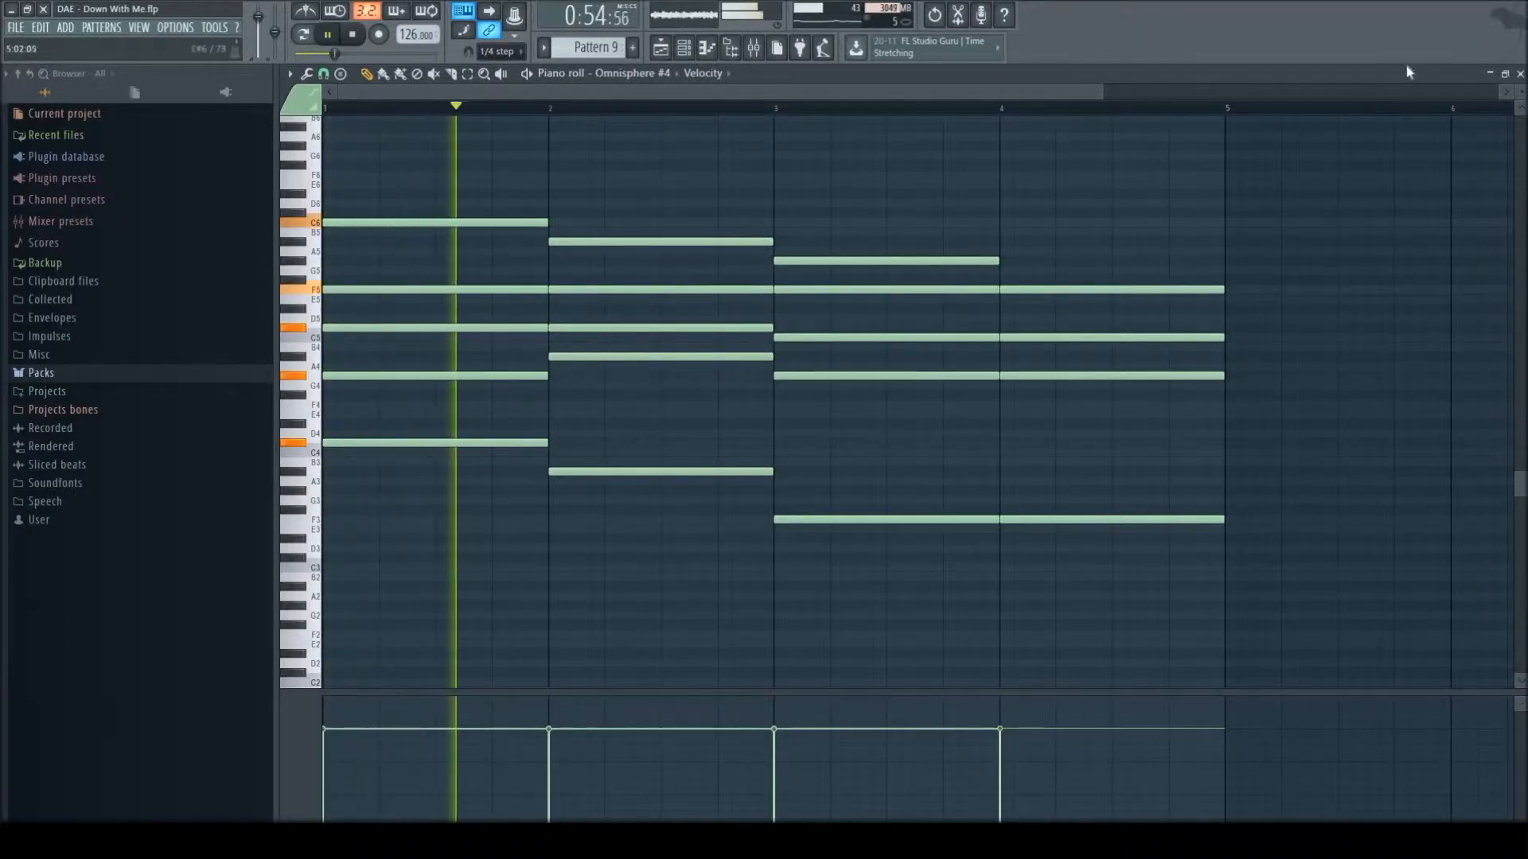
key("space")
left_click(1519, 74)
left_click(1279, 75)
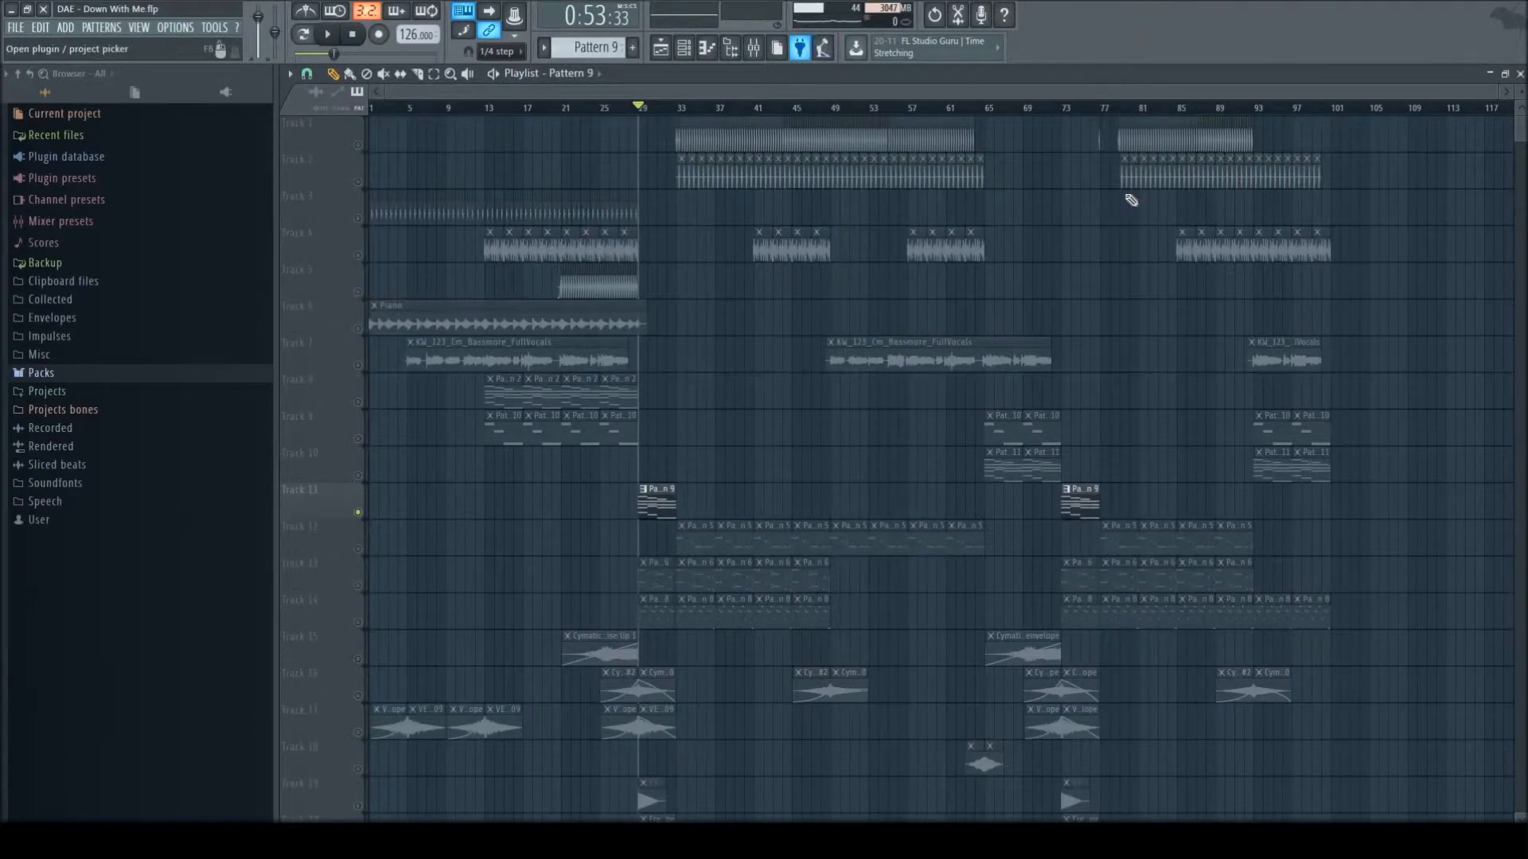
- Isolate Tracks 1 and 2, play them into bar 33, and mute Track 2
scroll(681, 112, "up", 6)
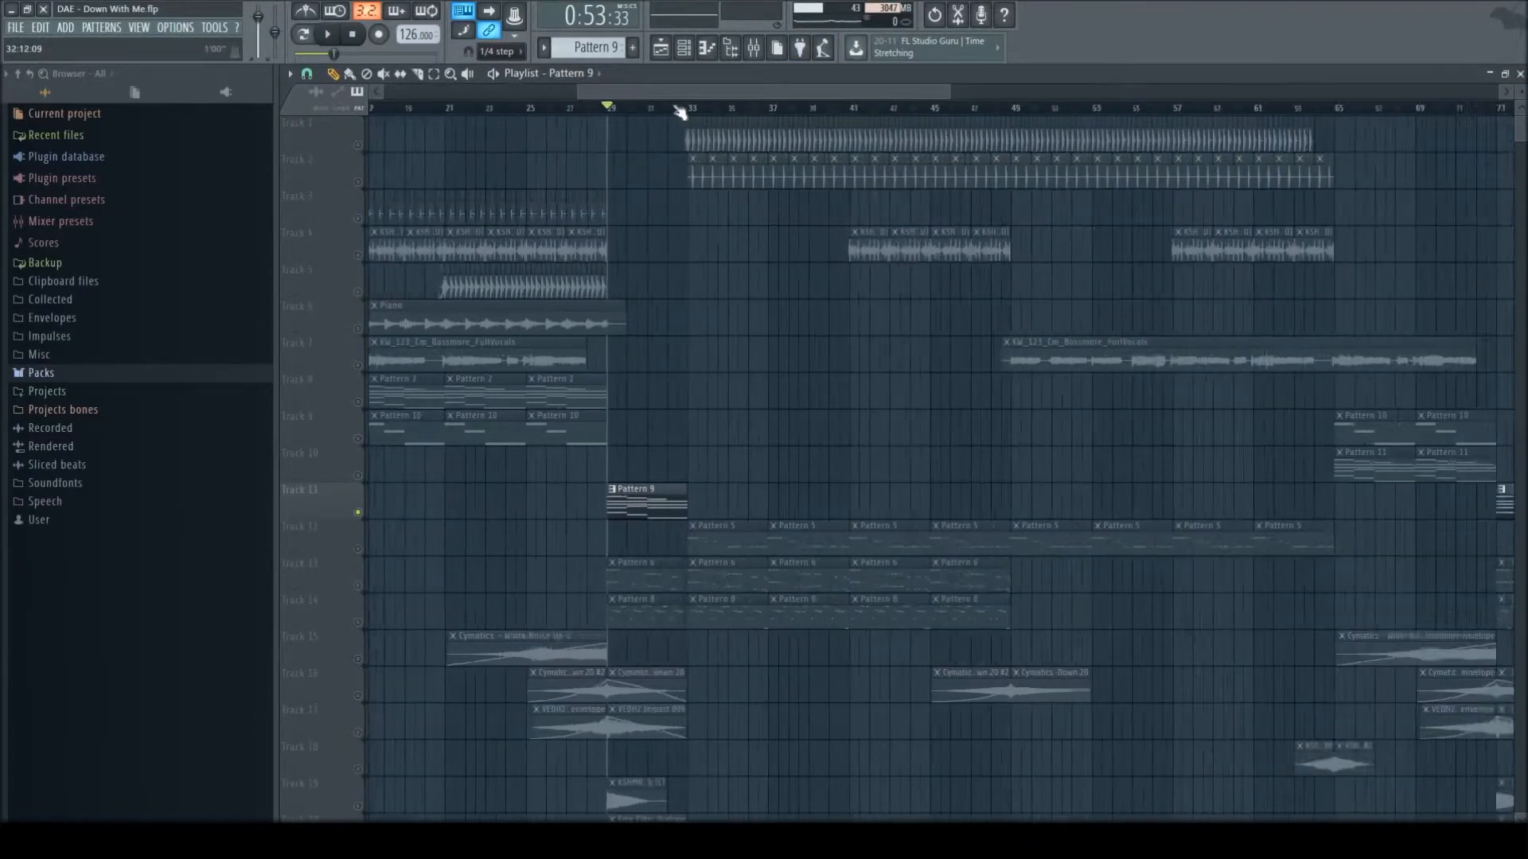
scroll(733, 331, "up", 3)
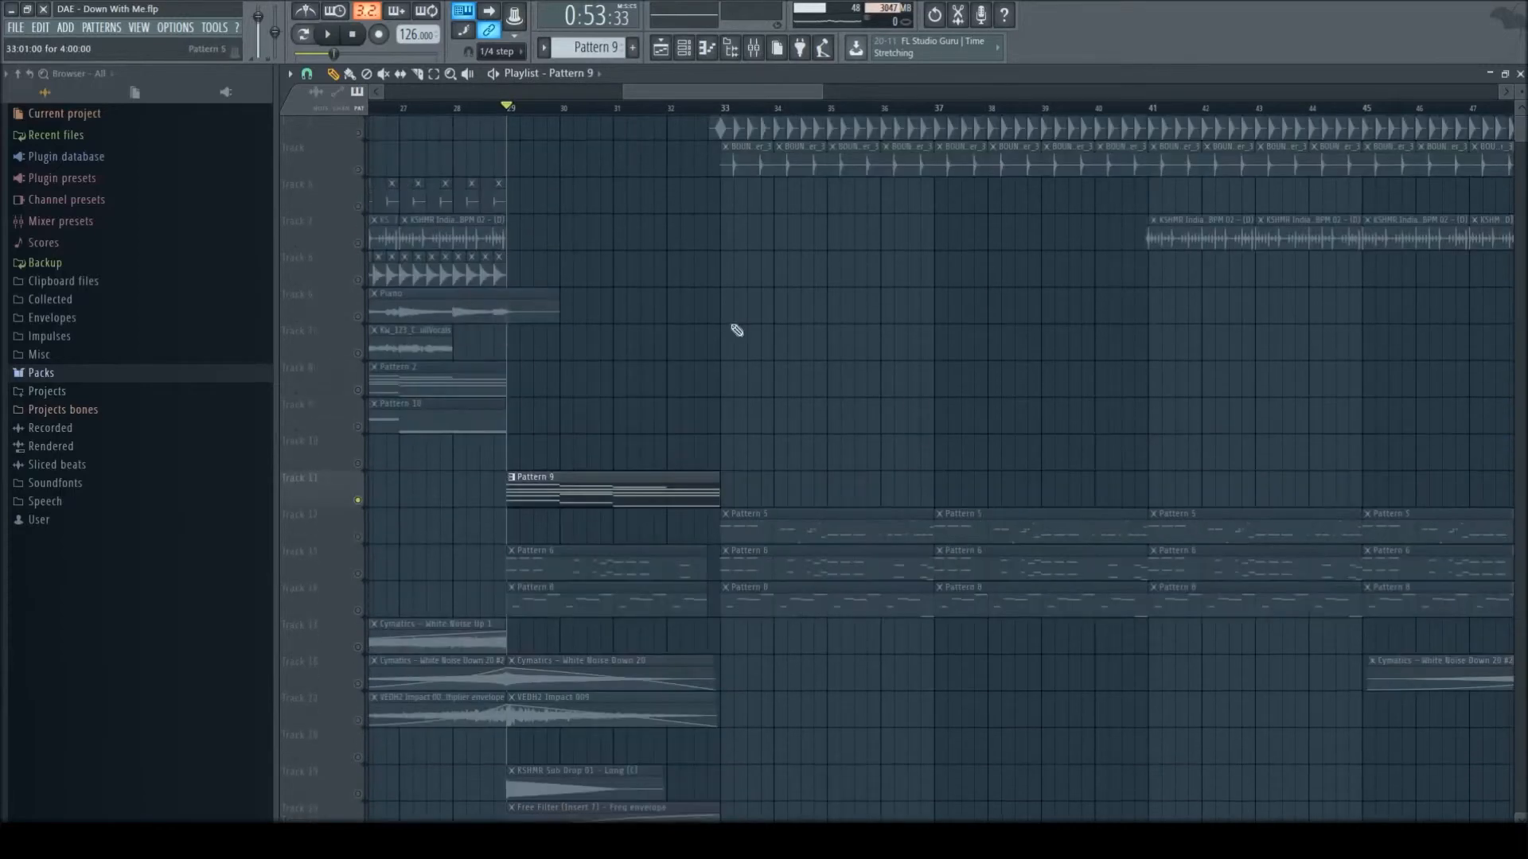
scroll(561, 229, "down", 5)
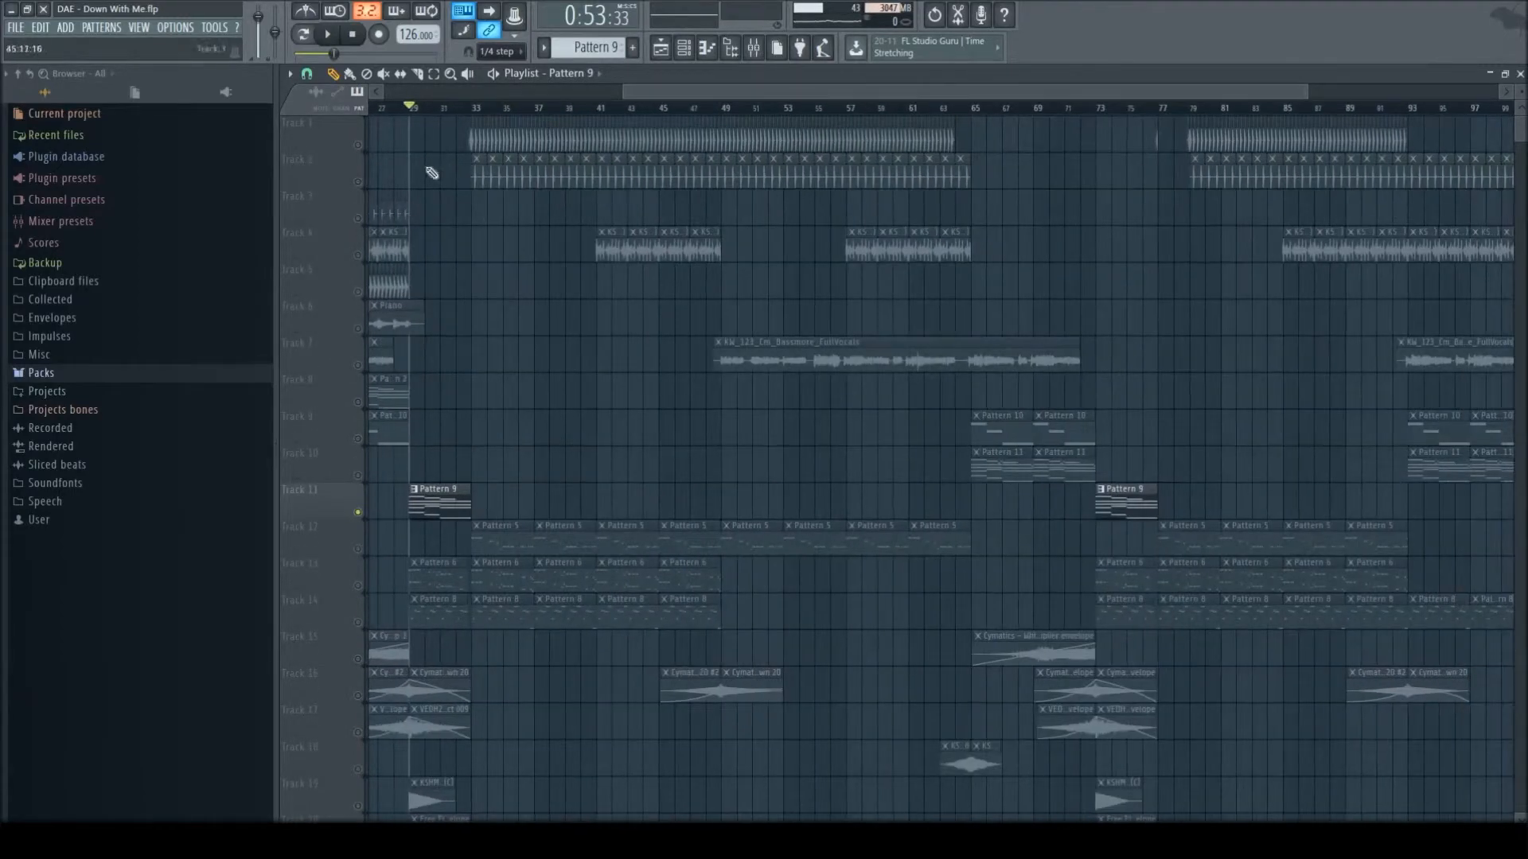
left_click(357, 145)
left_click(357, 181)
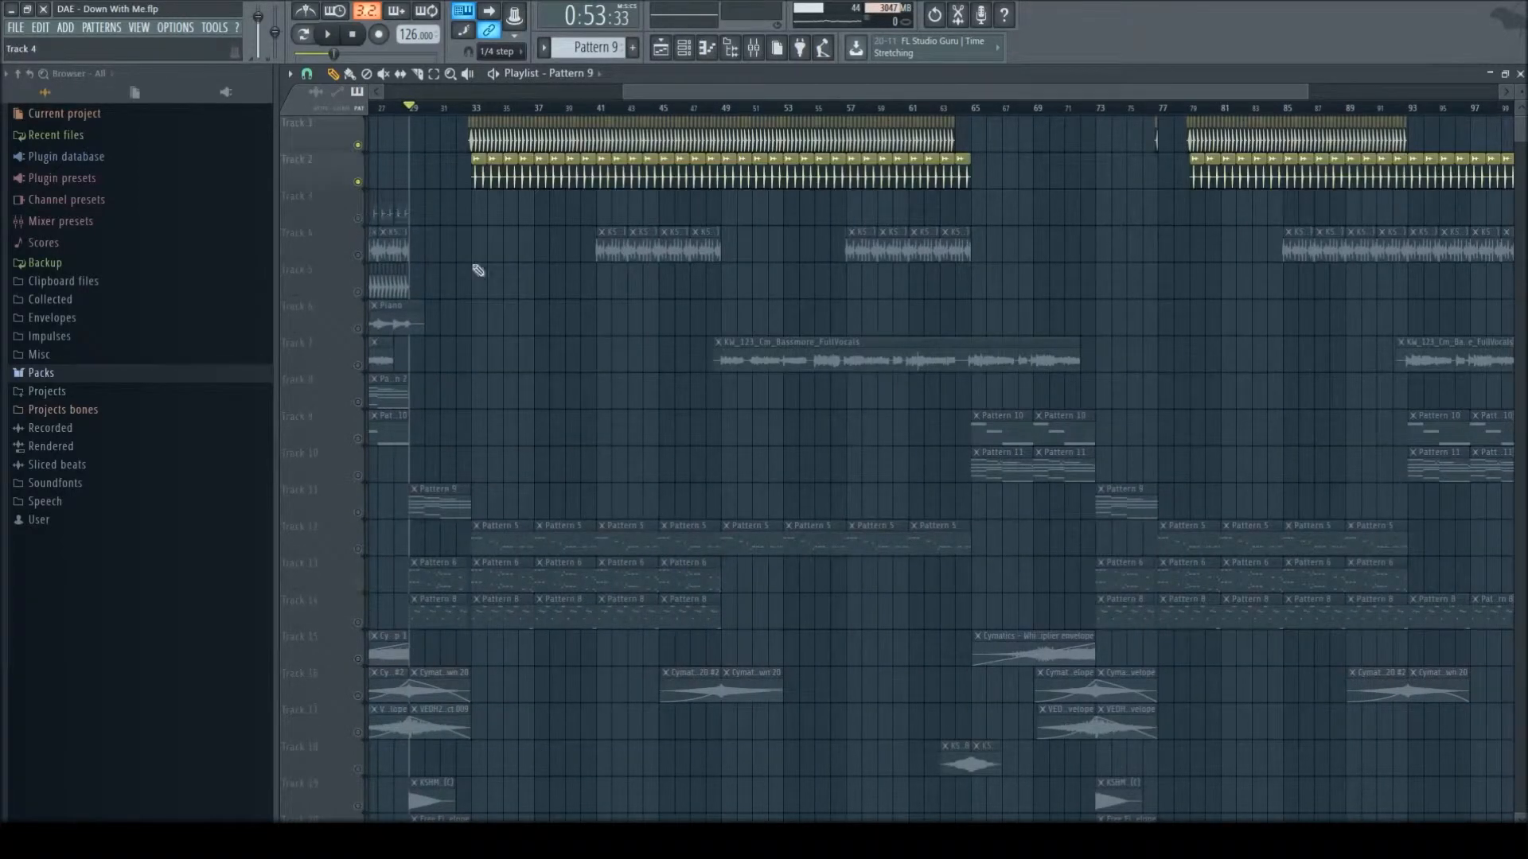
key("space")
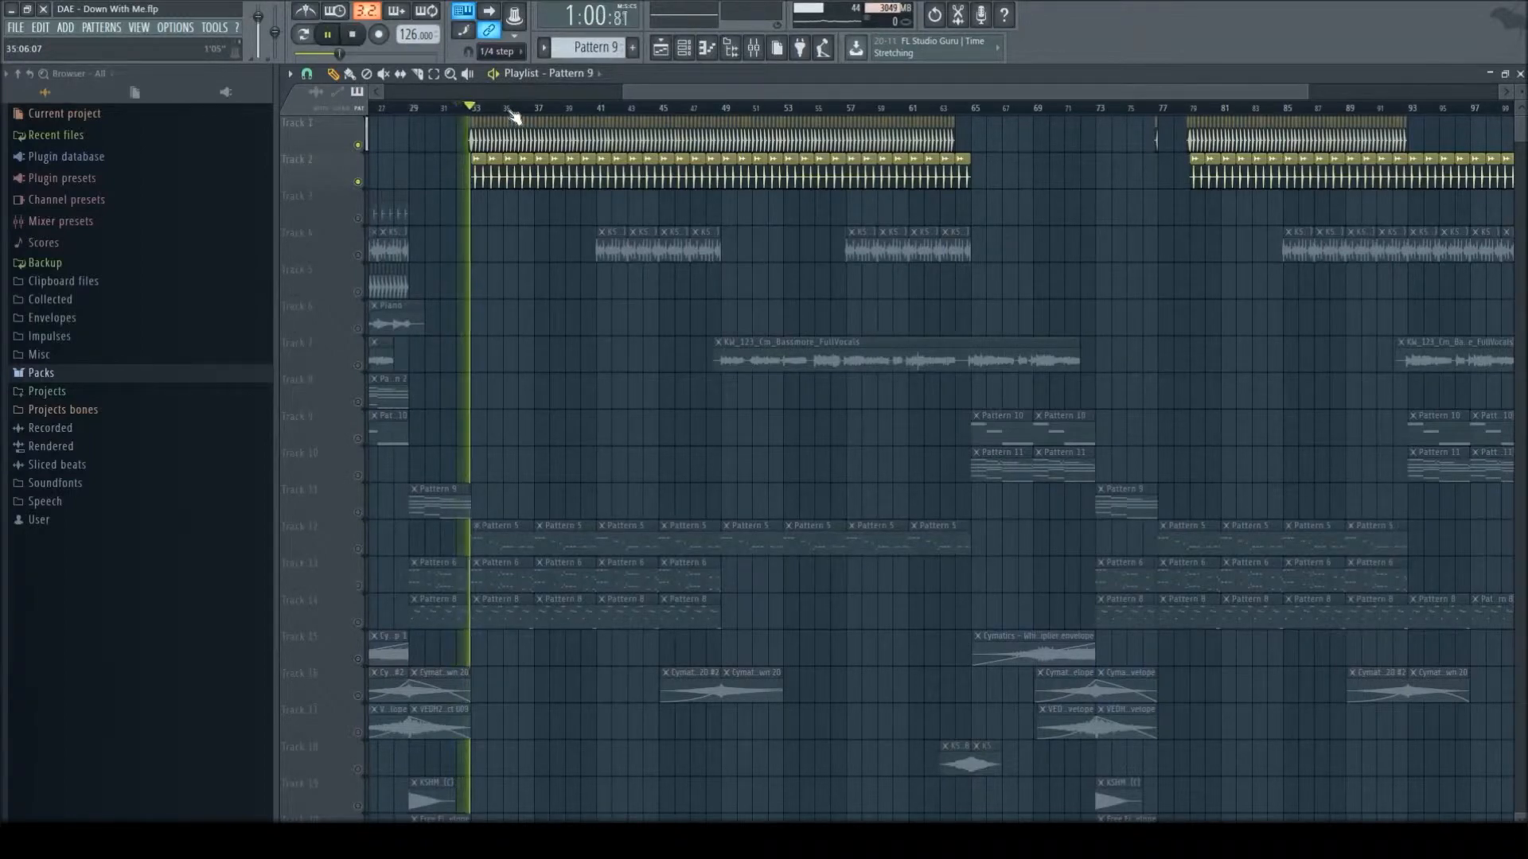
left_click(358, 182)
key("space")
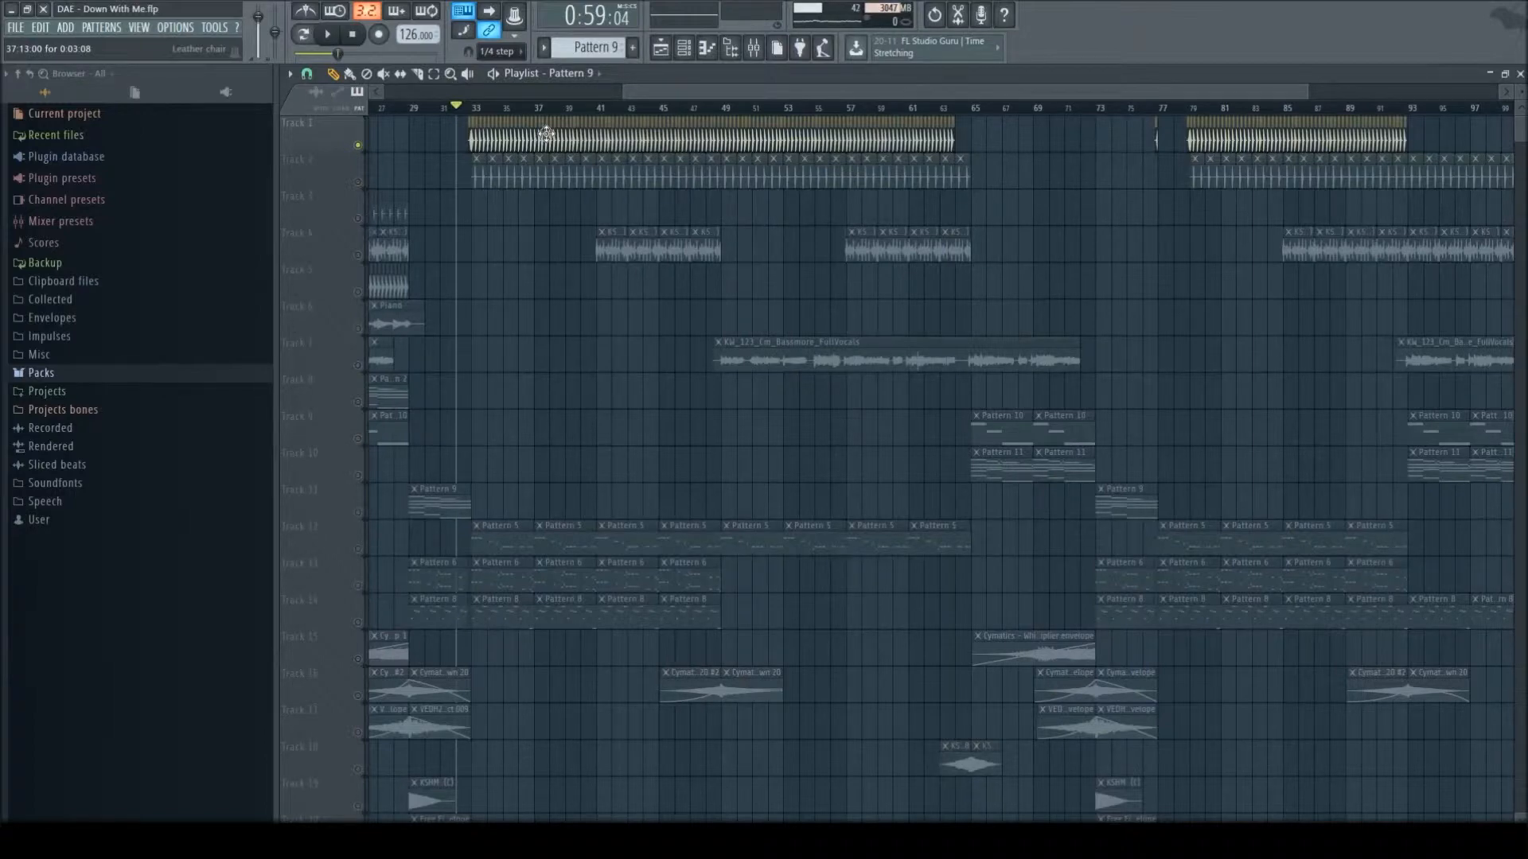
- Set the play position to bar 36 and switch the audition from Track 1 to Track 2 only
left_click(518, 108)
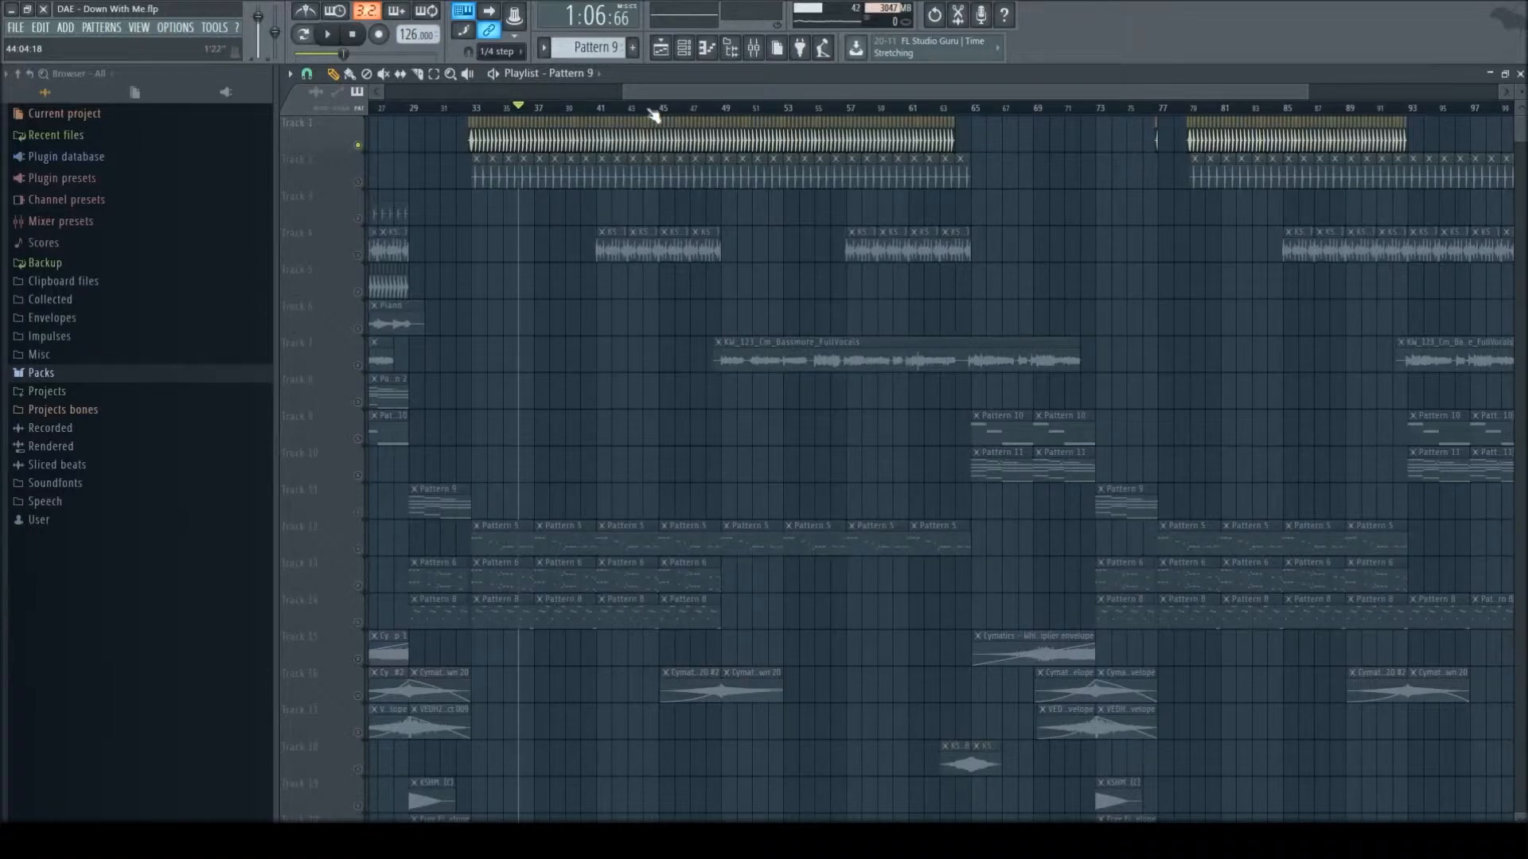
left_click(358, 181)
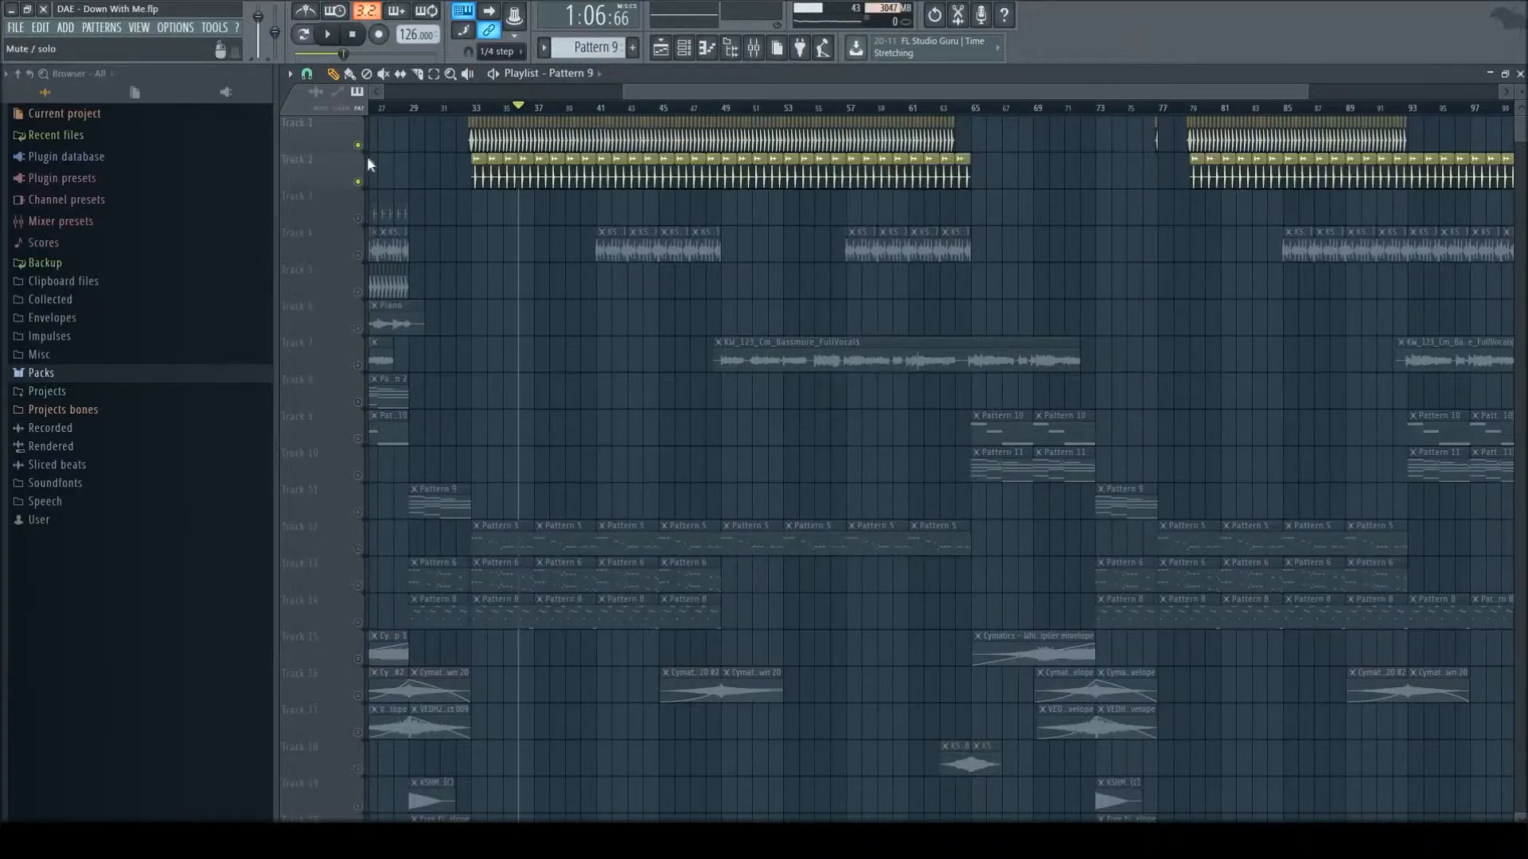
left_click(358, 146)
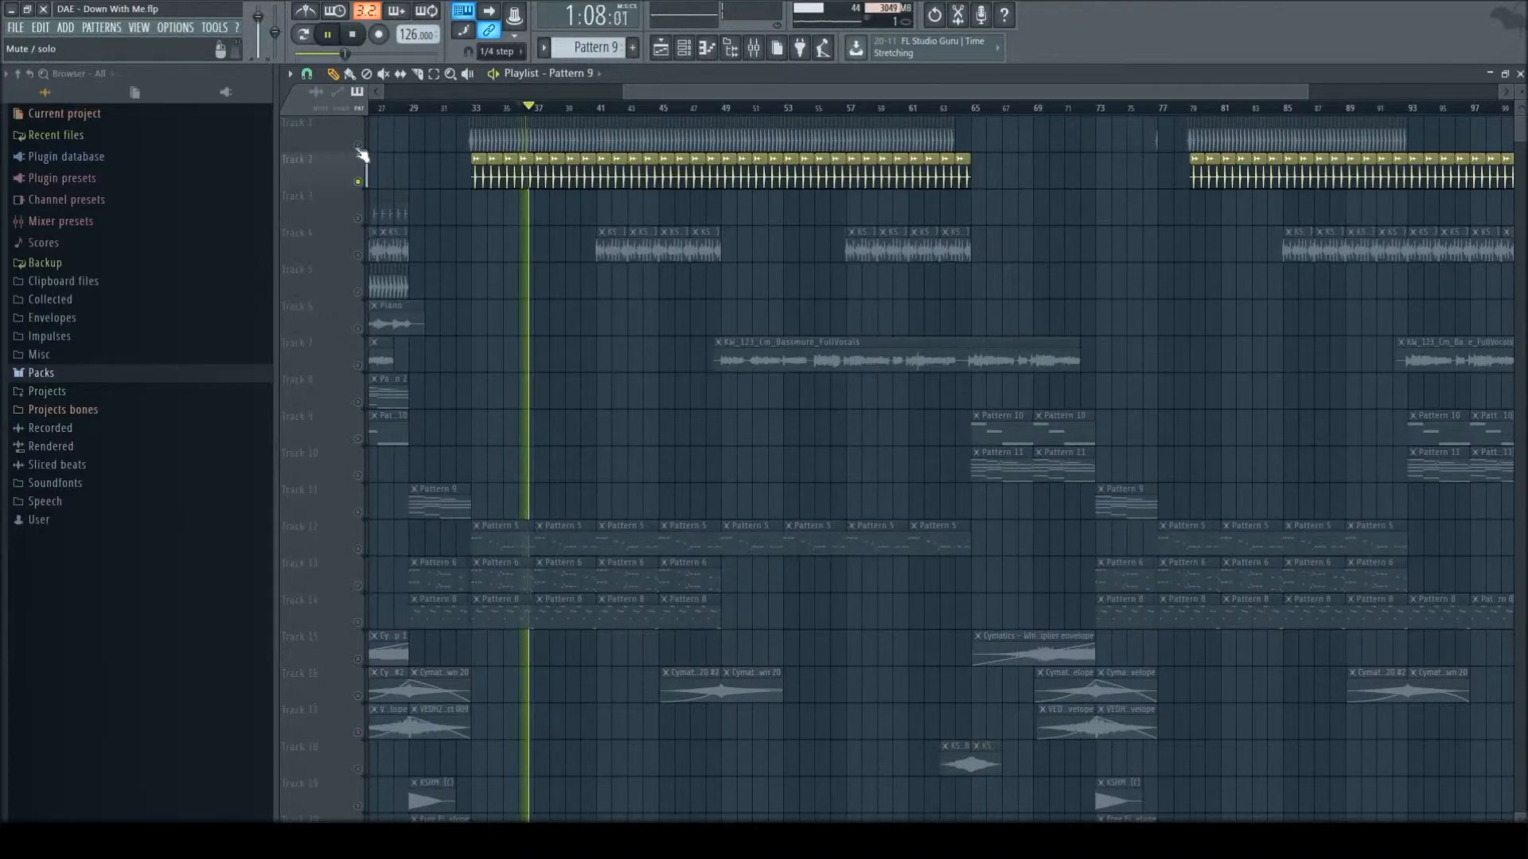
- Unmute Tracks 1 and 4 and play them together with Track 2 from bar 41
left_click(358, 146)
left_click(358, 255)
key("space")
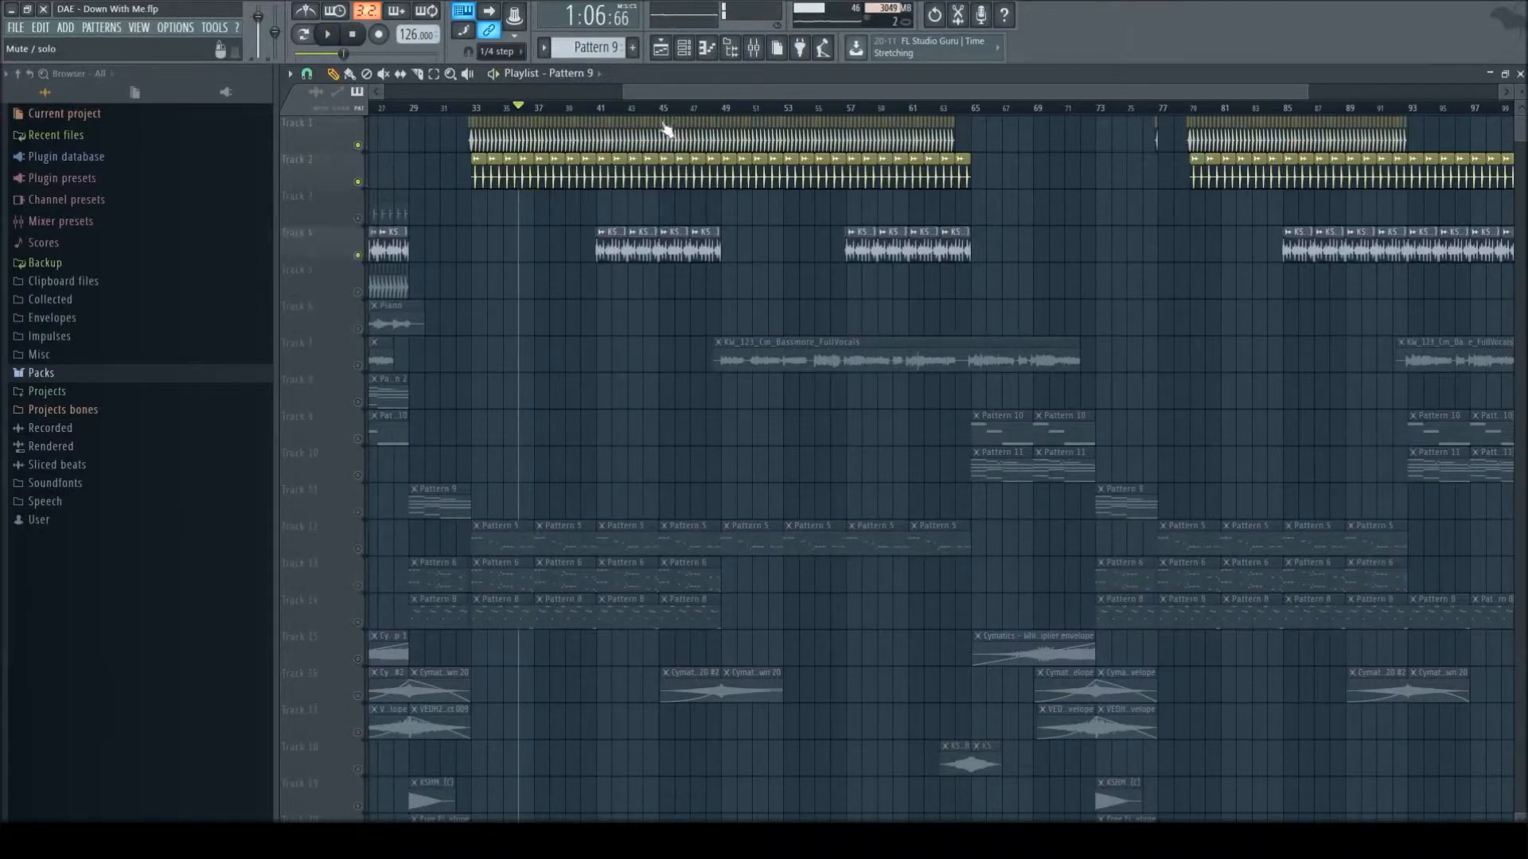
left_click(617, 115)
key("space")
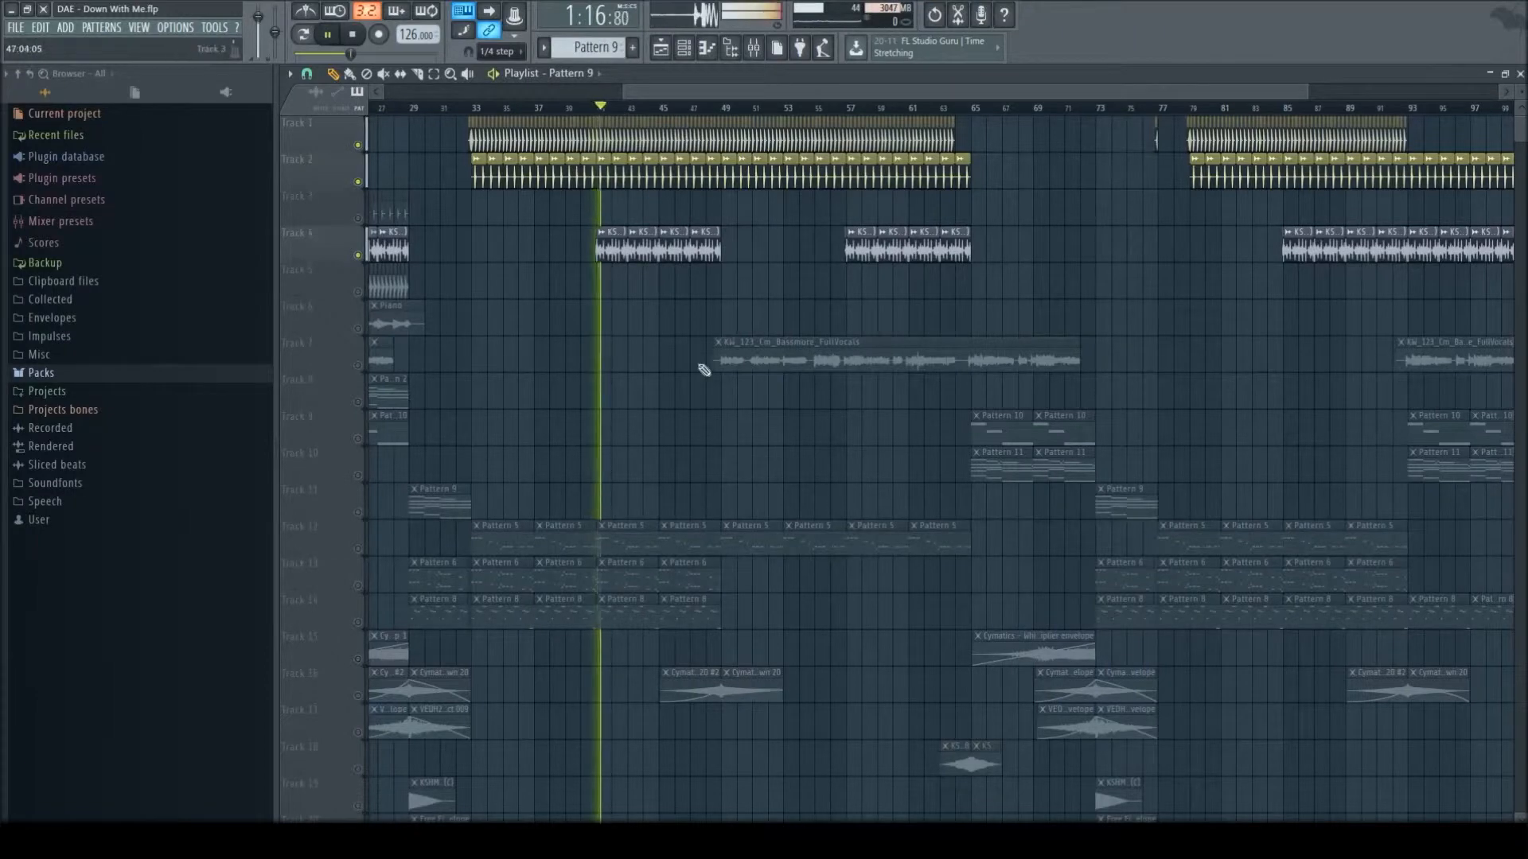
scroll(522, 386, "down", 4)
key("space")
- Re-enable all the playlist tracks
scroll(1045, 355, "down", 4)
scroll(1407, 397, "down", 2)
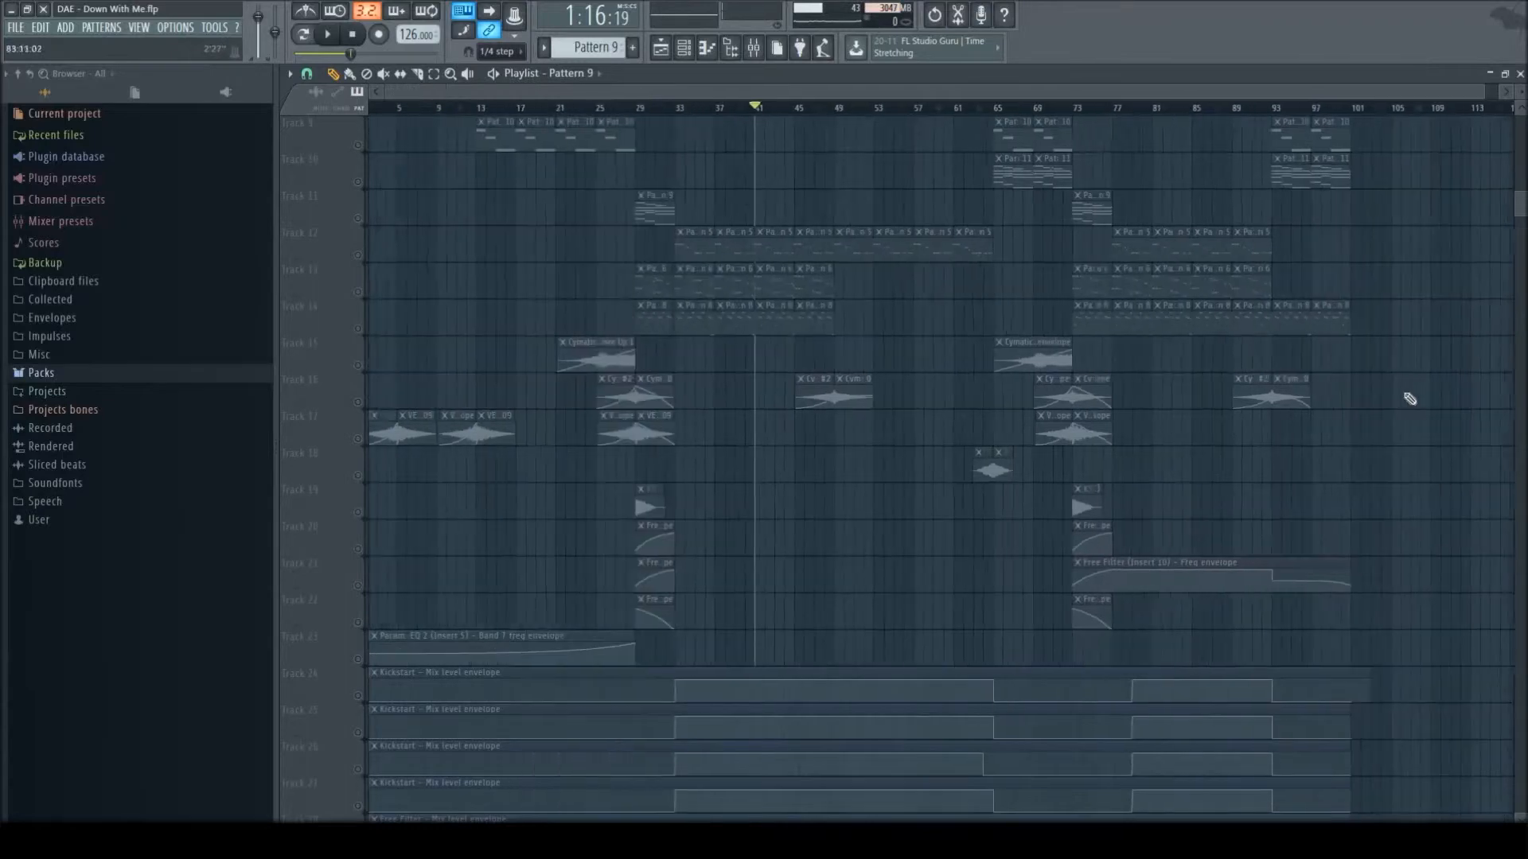
scroll(1428, 373, "up", 4)
scroll(1428, 373, "up", 4)
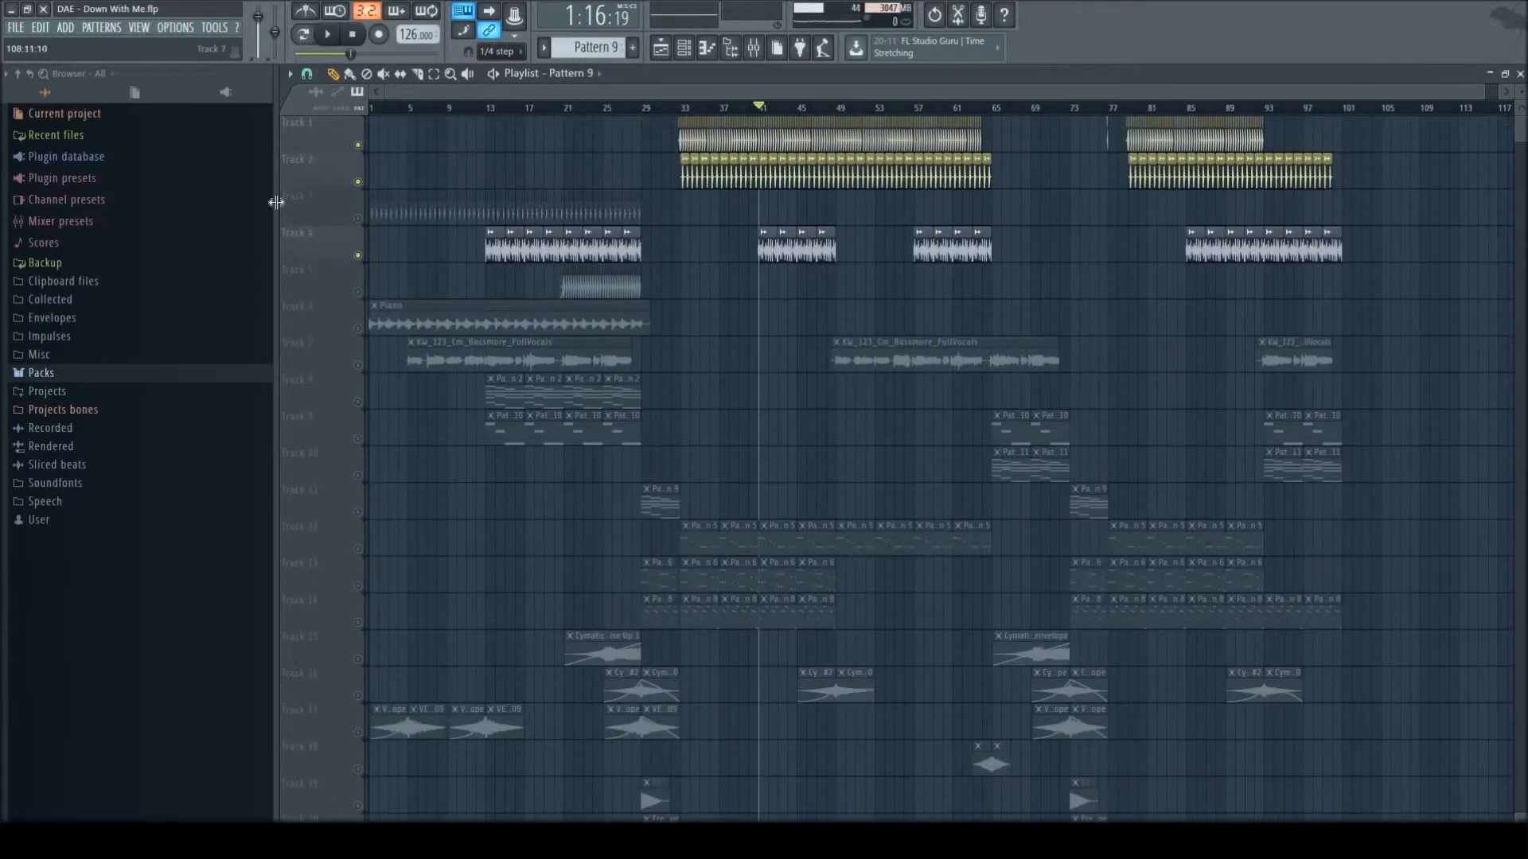
left_click(364, 225)
- Switch to pattern mode and open Pattern 5's Massive notes in the piano roll
scroll(1268, 313, "down", 8)
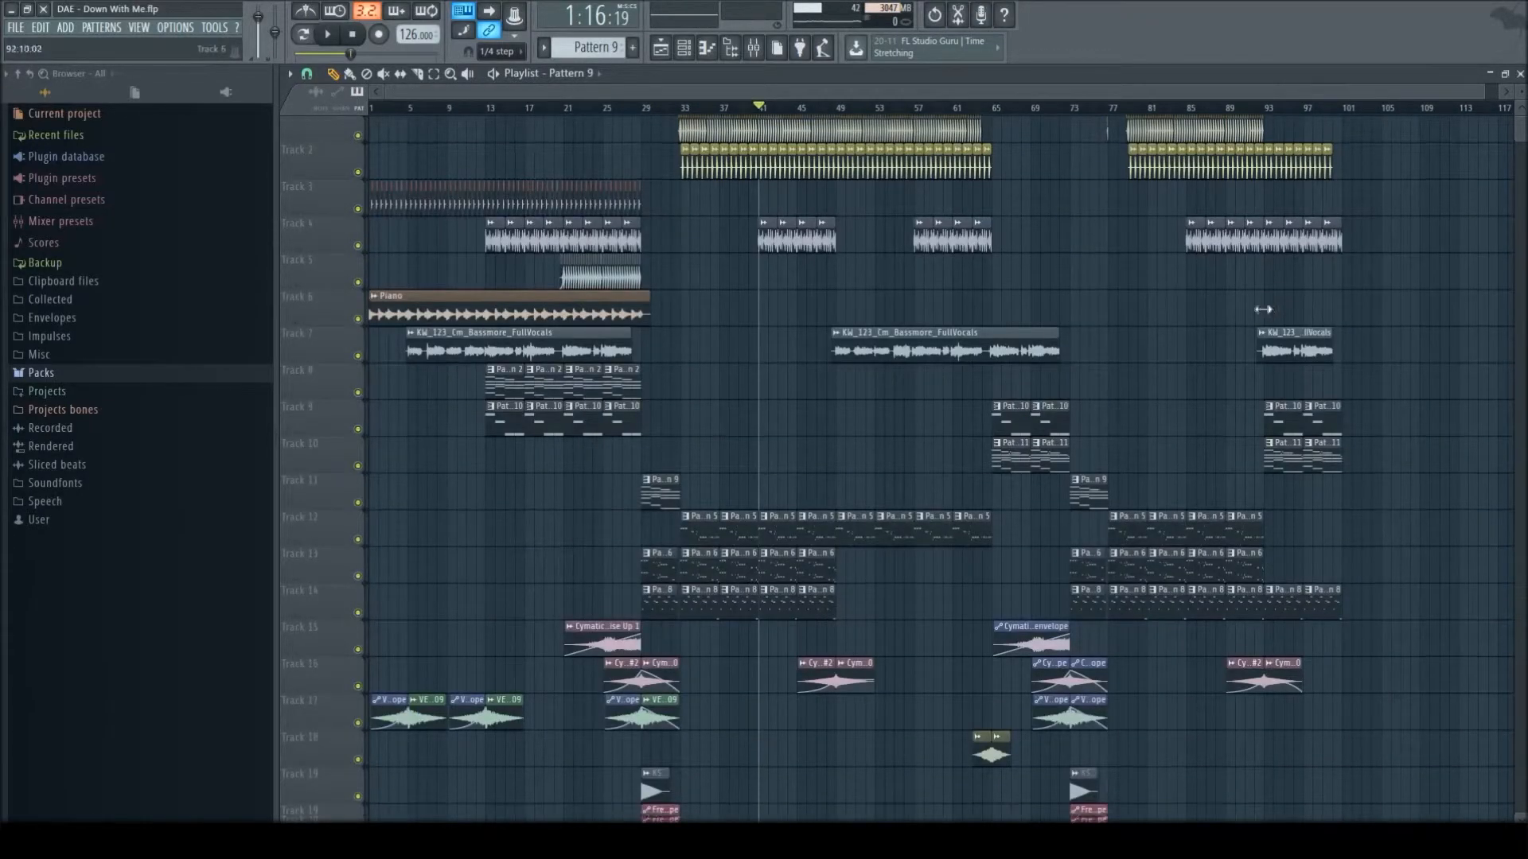
scroll(1337, 374, "down", 4)
scroll(1364, 399, "up", 7)
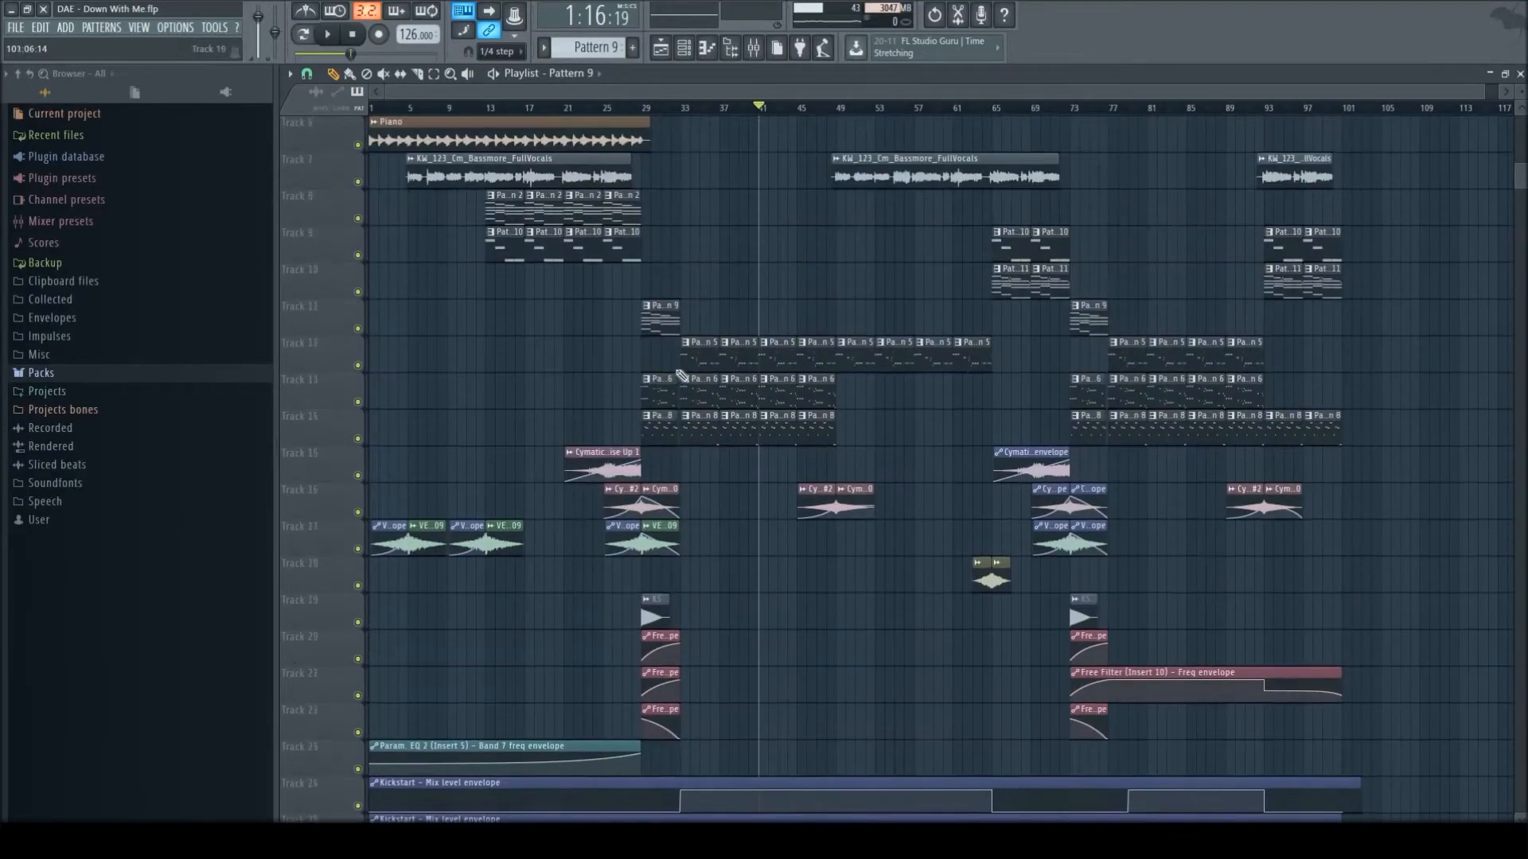
left_click(682, 47)
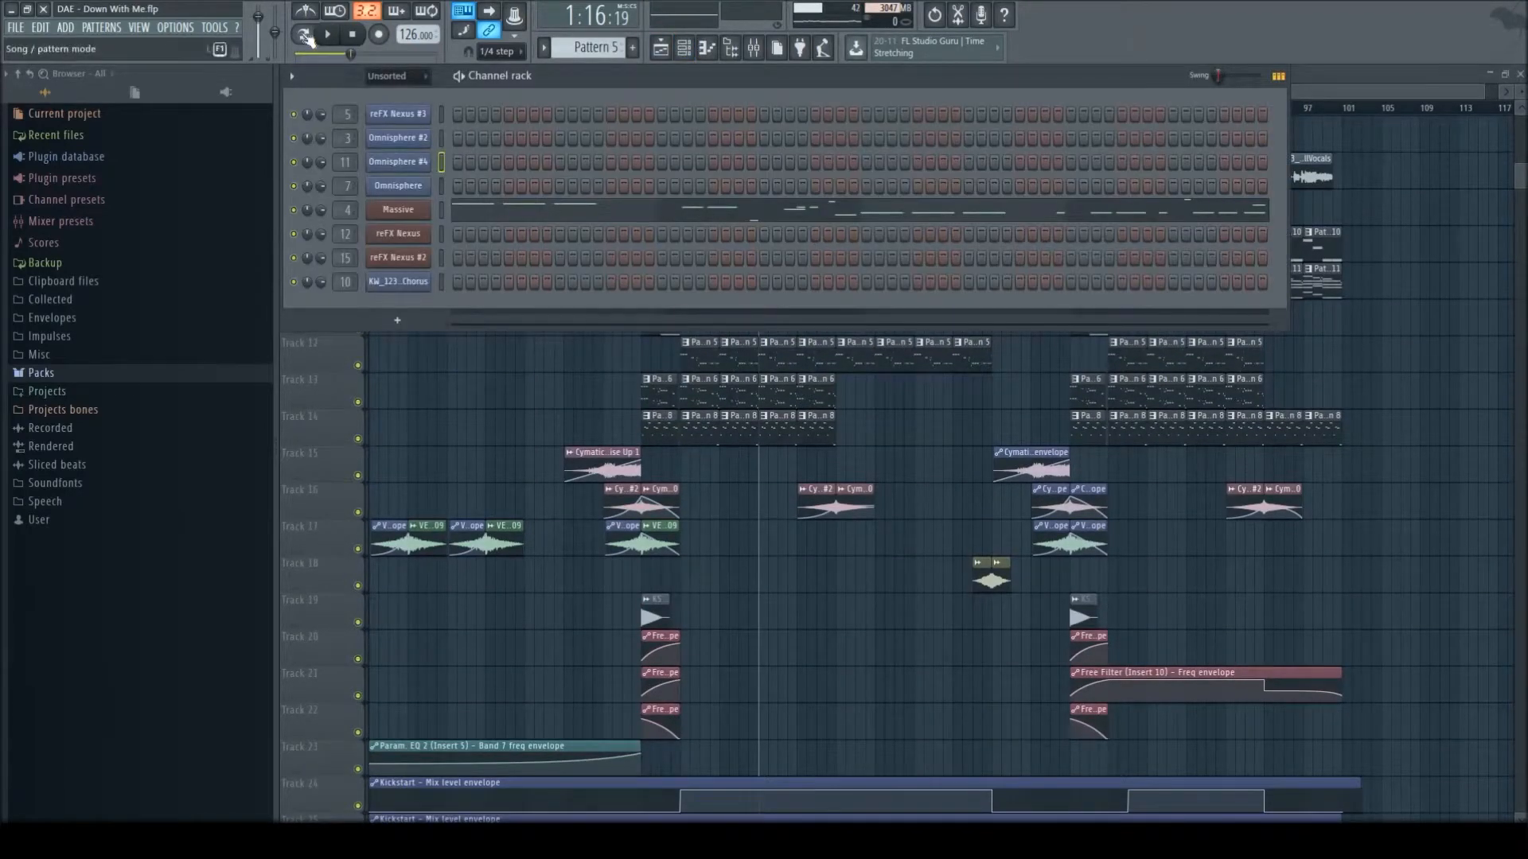
key("l")
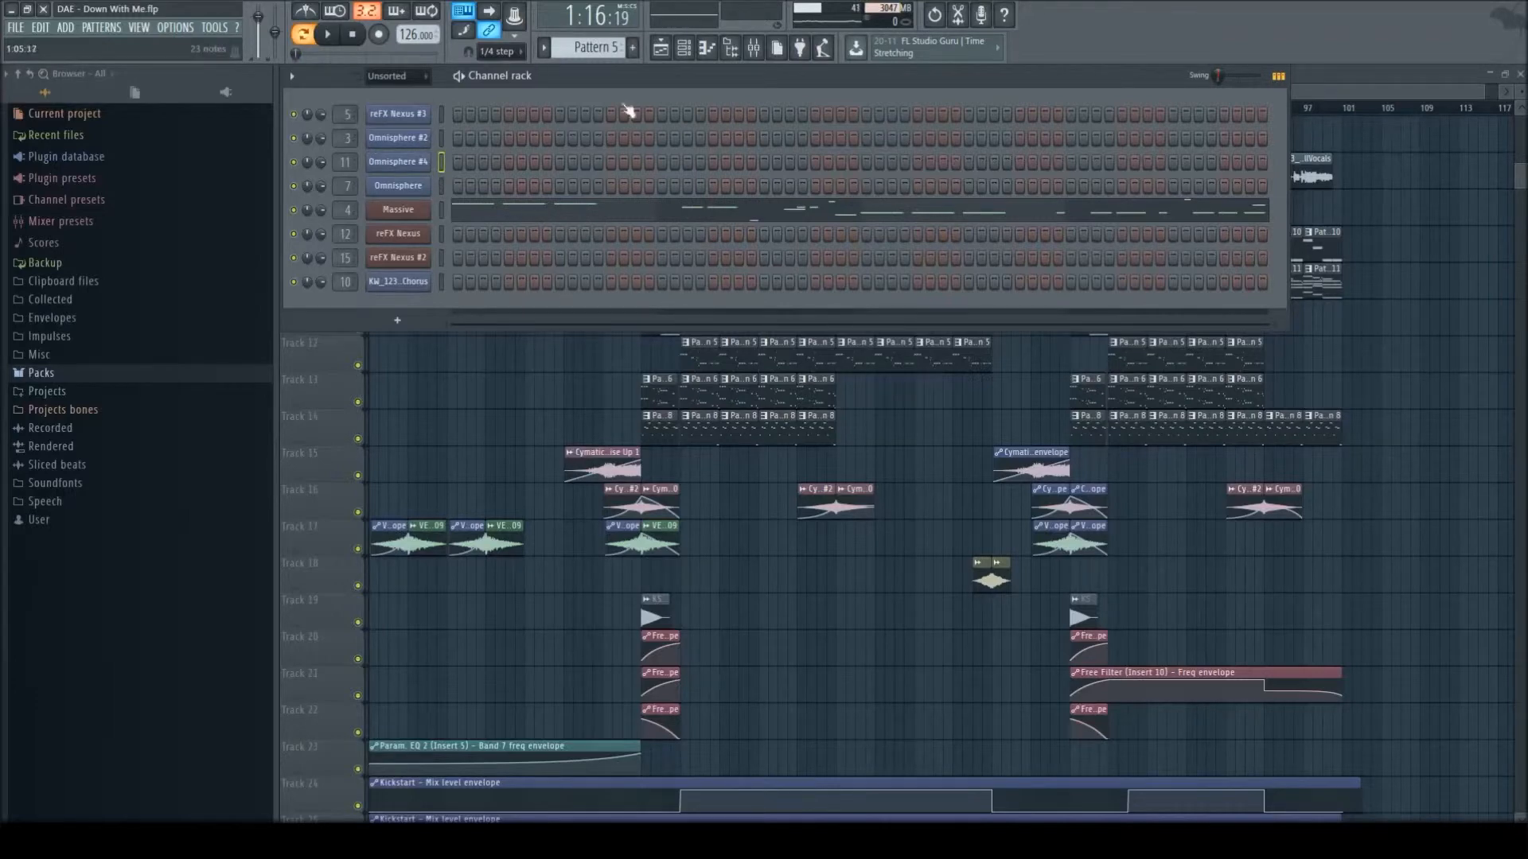
scroll(1493, 108, "down", 3)
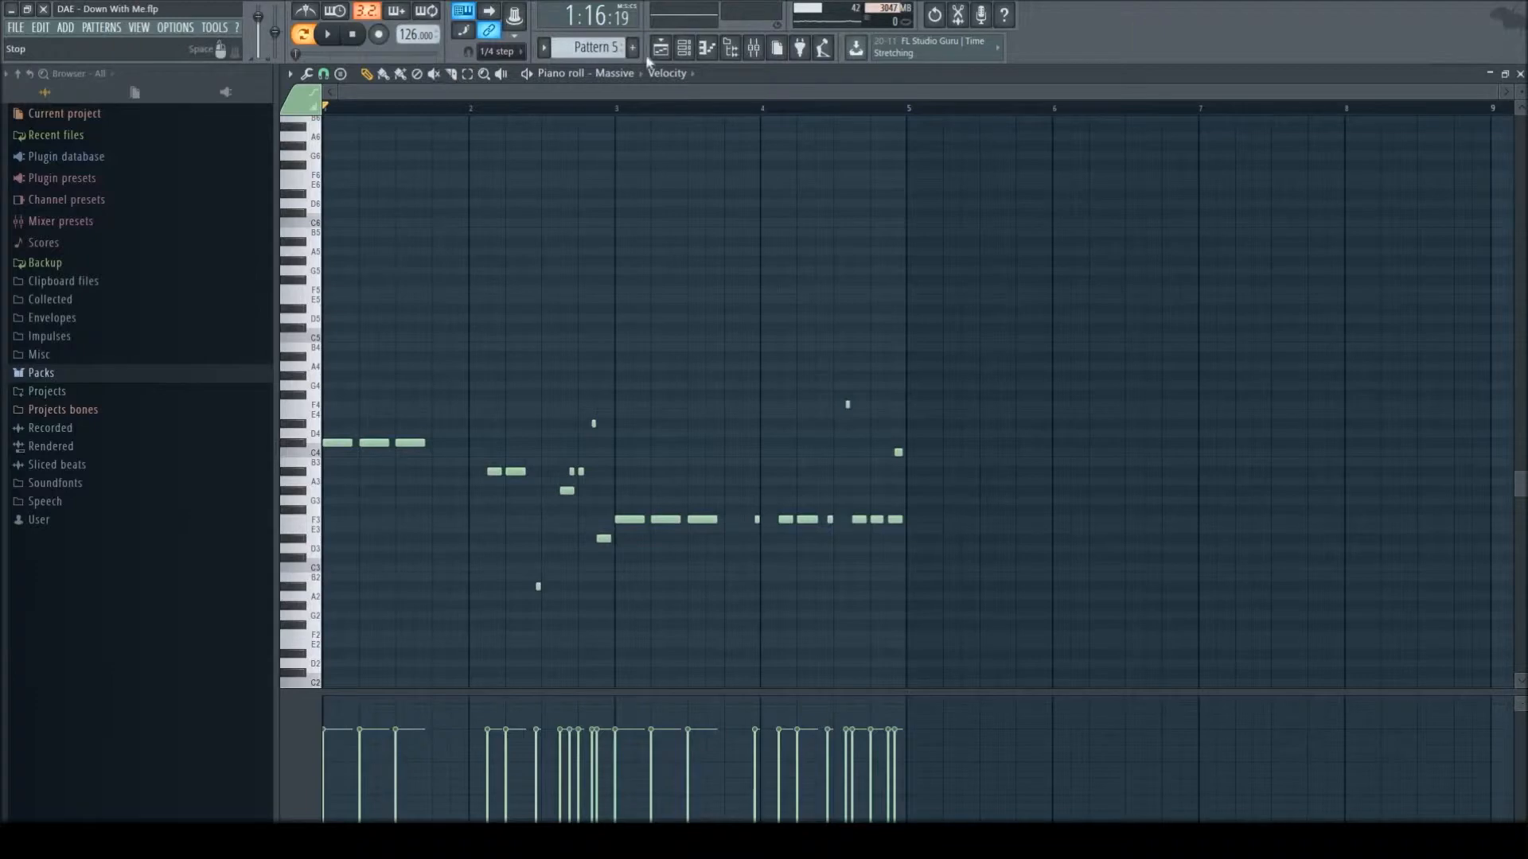
- Play Pattern 5's Massive part and return to the playlist
left_click(326, 34)
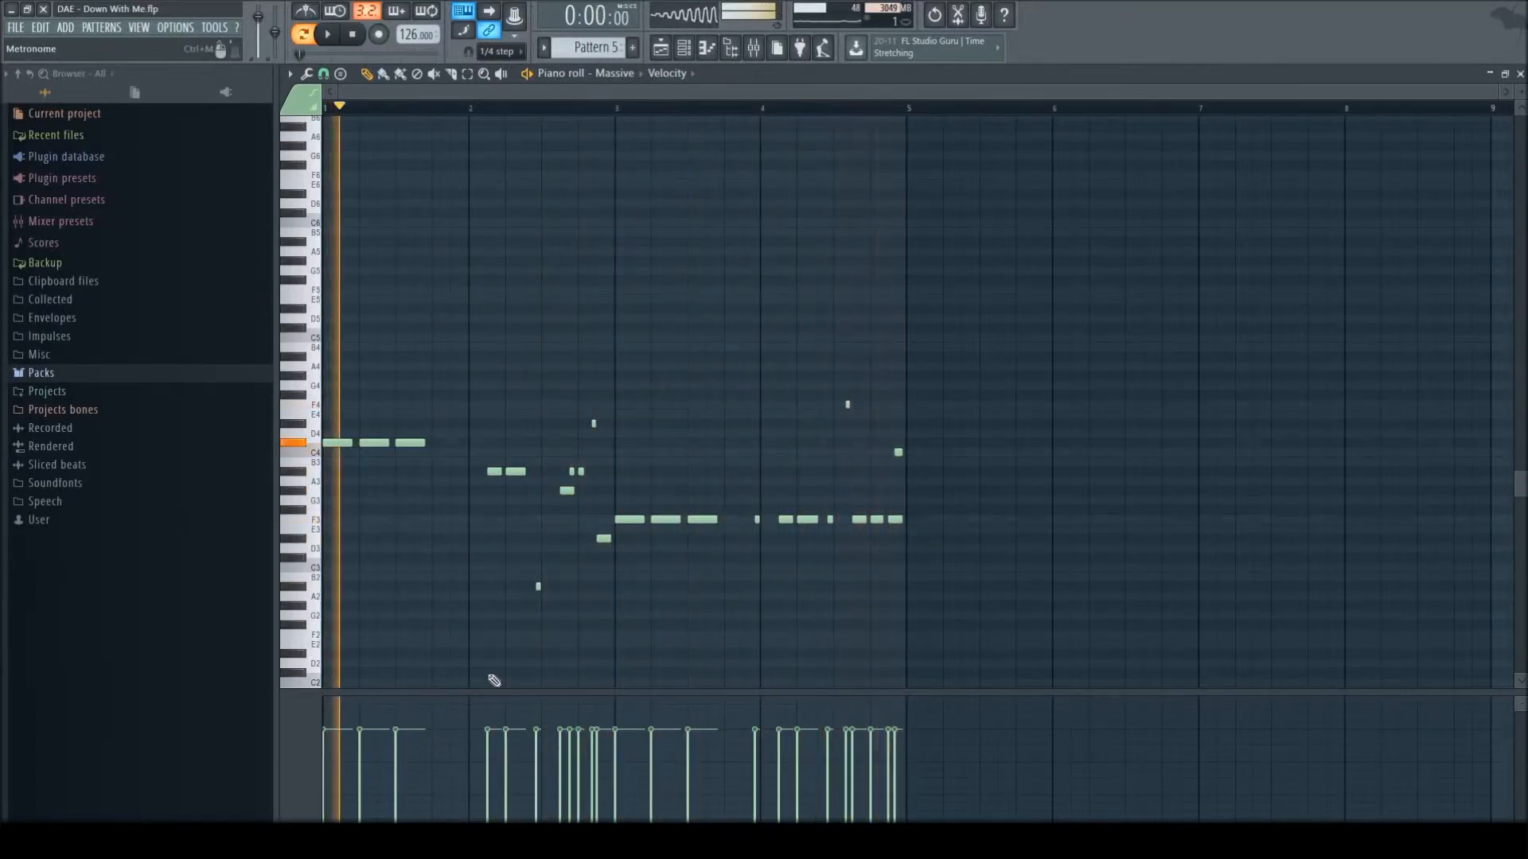
key("space")
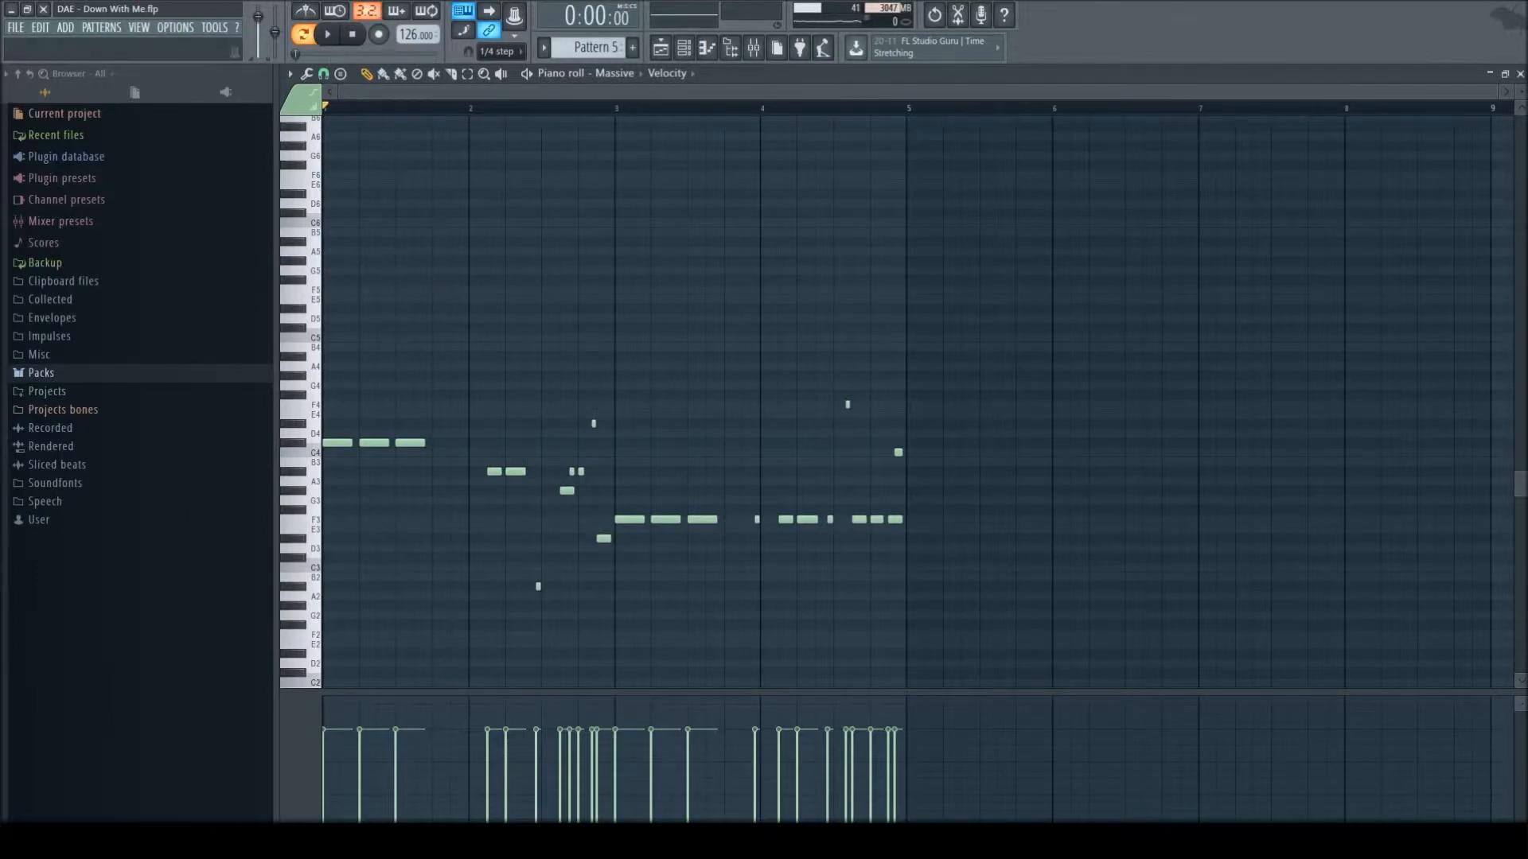
left_click(1519, 74)
left_click(1281, 75)
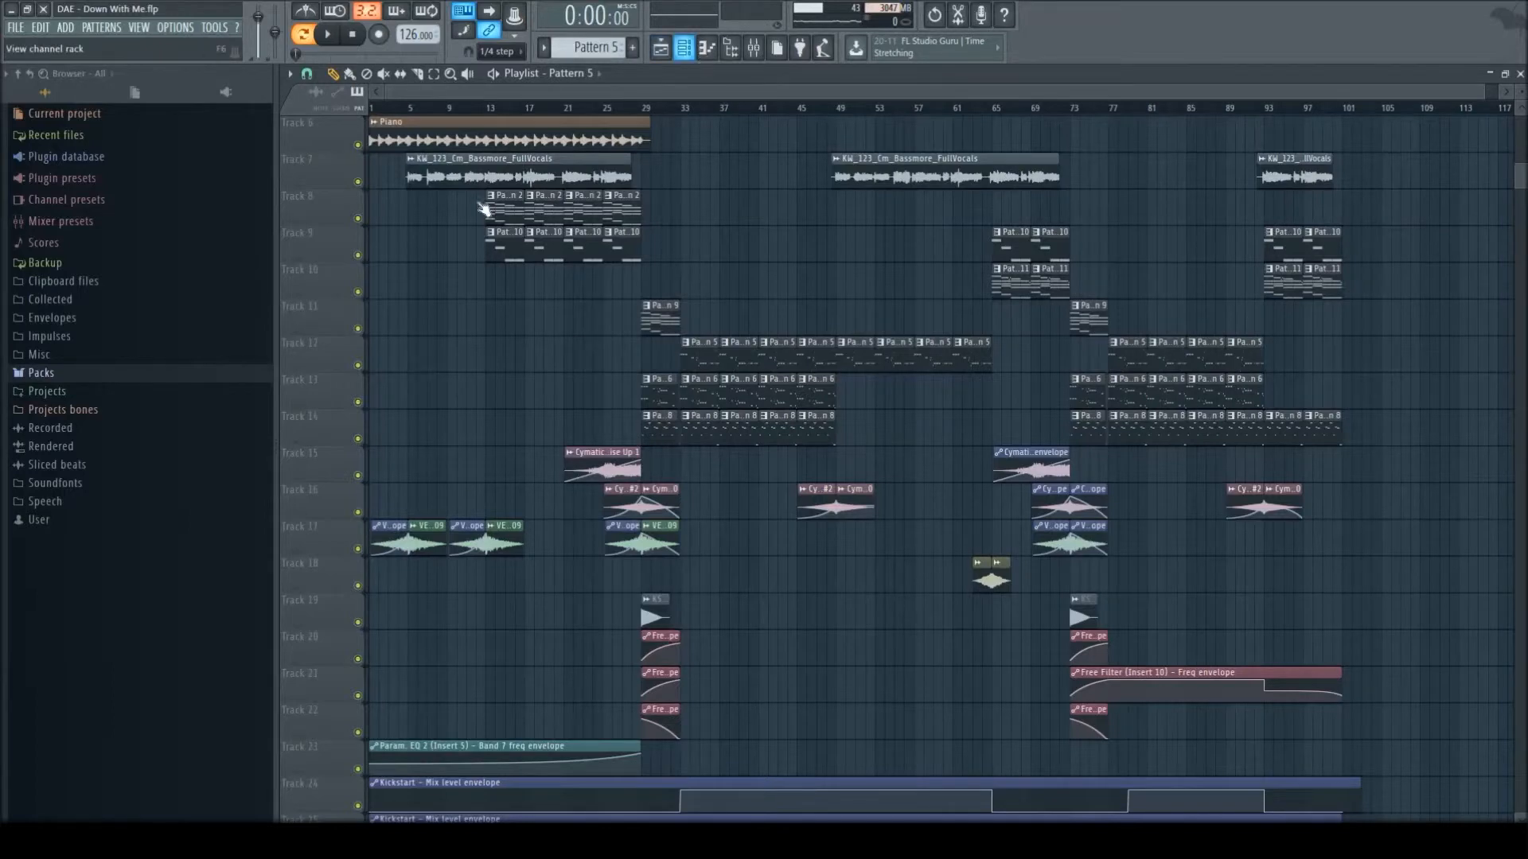
- Select Pattern 6 and inspect the patch loaded in its Omnisphere channel
left_click(684, 47)
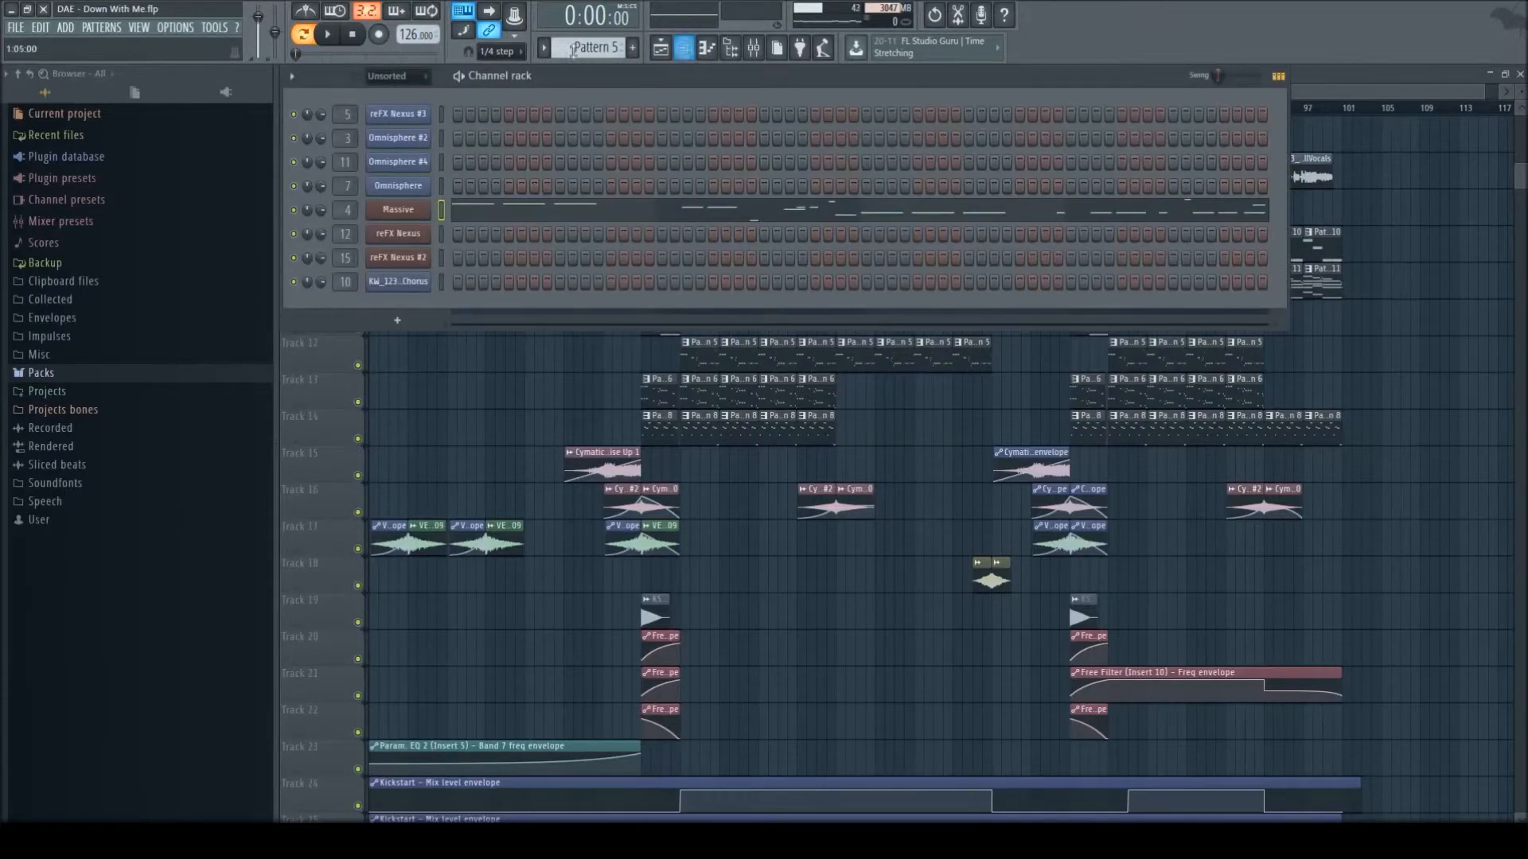
left_click(692, 391)
left_click(684, 49)
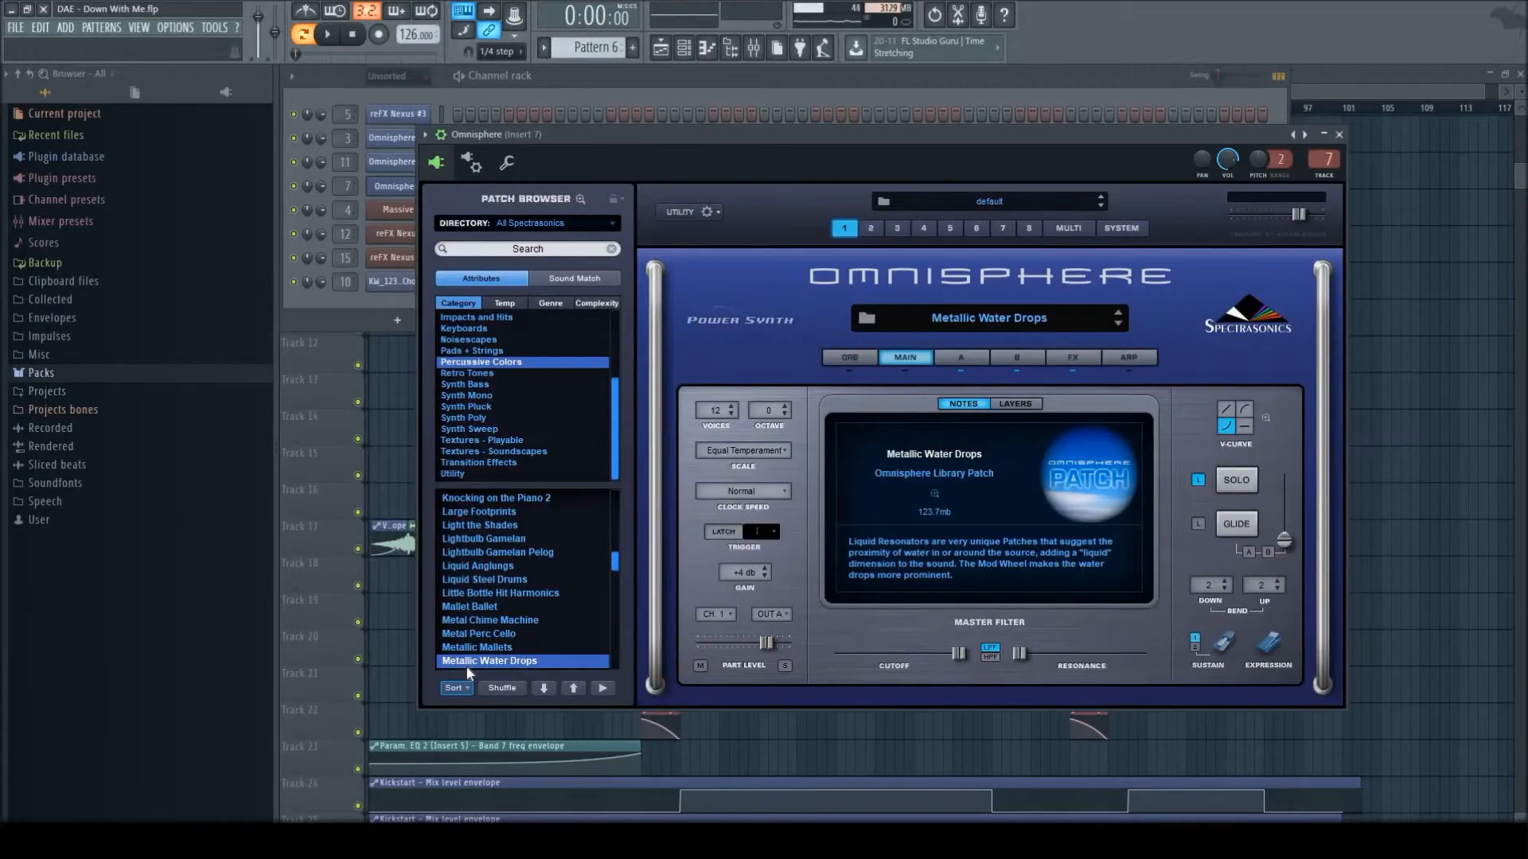
left_click(1340, 135)
- Play Pattern 6's Omnisphere part and close the channel rack
key("space")
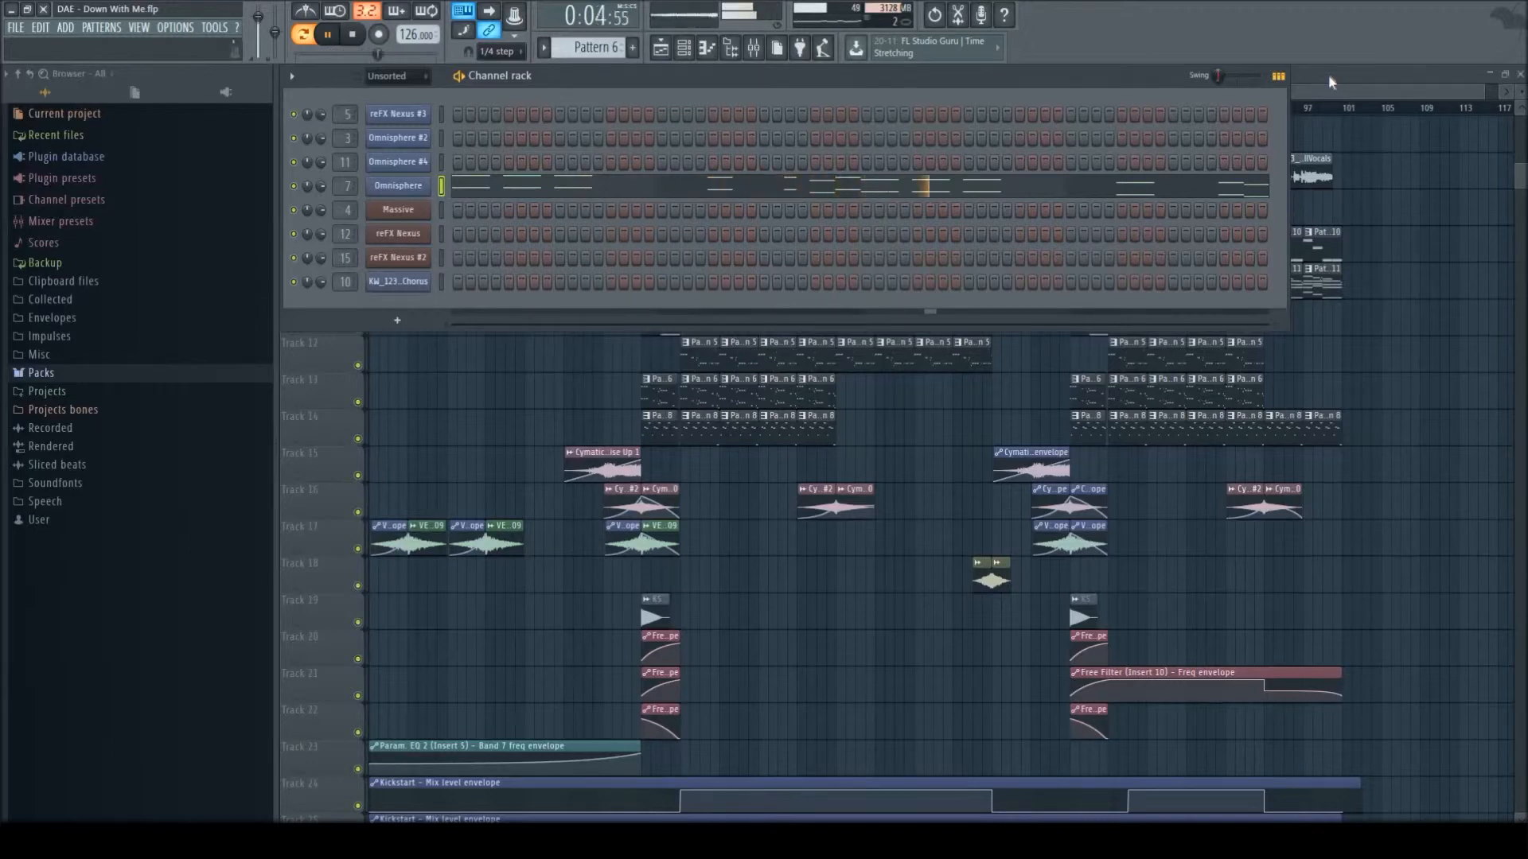
key("space")
key("F6")
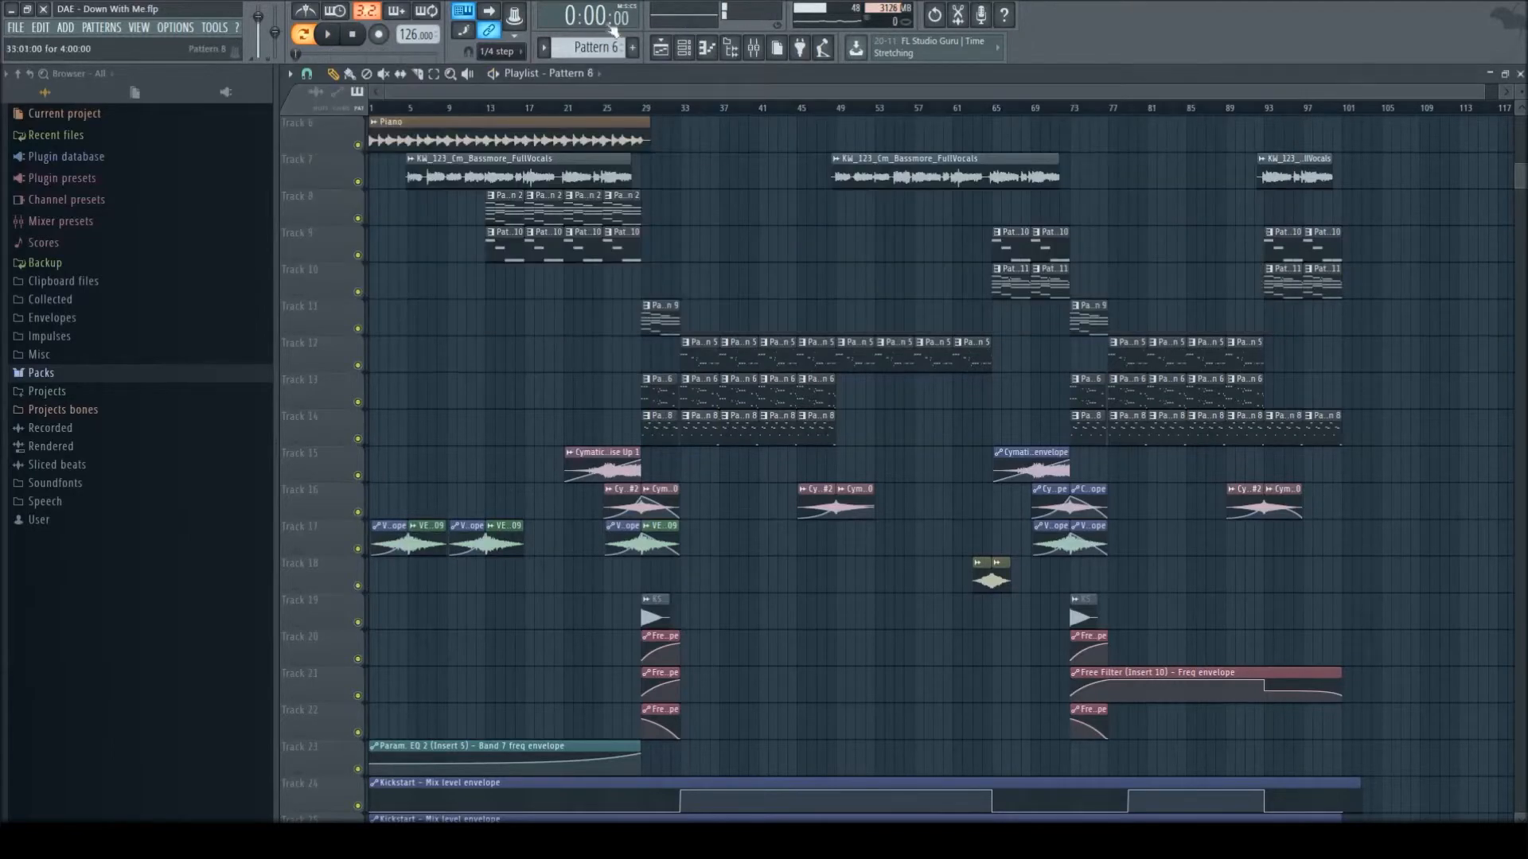
- Select Pattern 8 and open its KW_123_Cm_Bassmore_Verse&Chorus notes in the piano roll
left_click(700, 50)
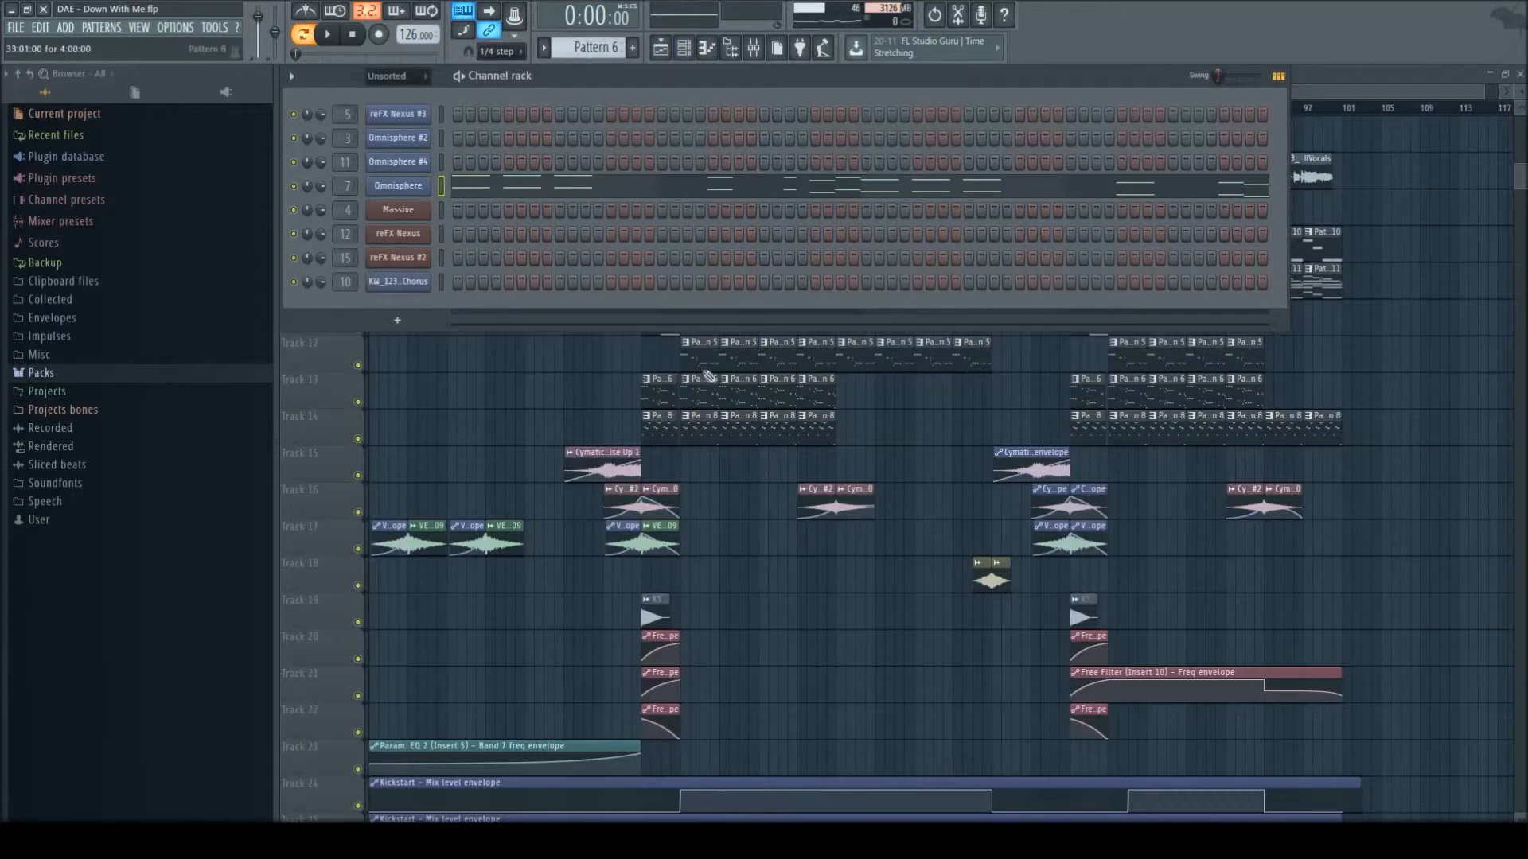
double_click(689, 420)
key("F6")
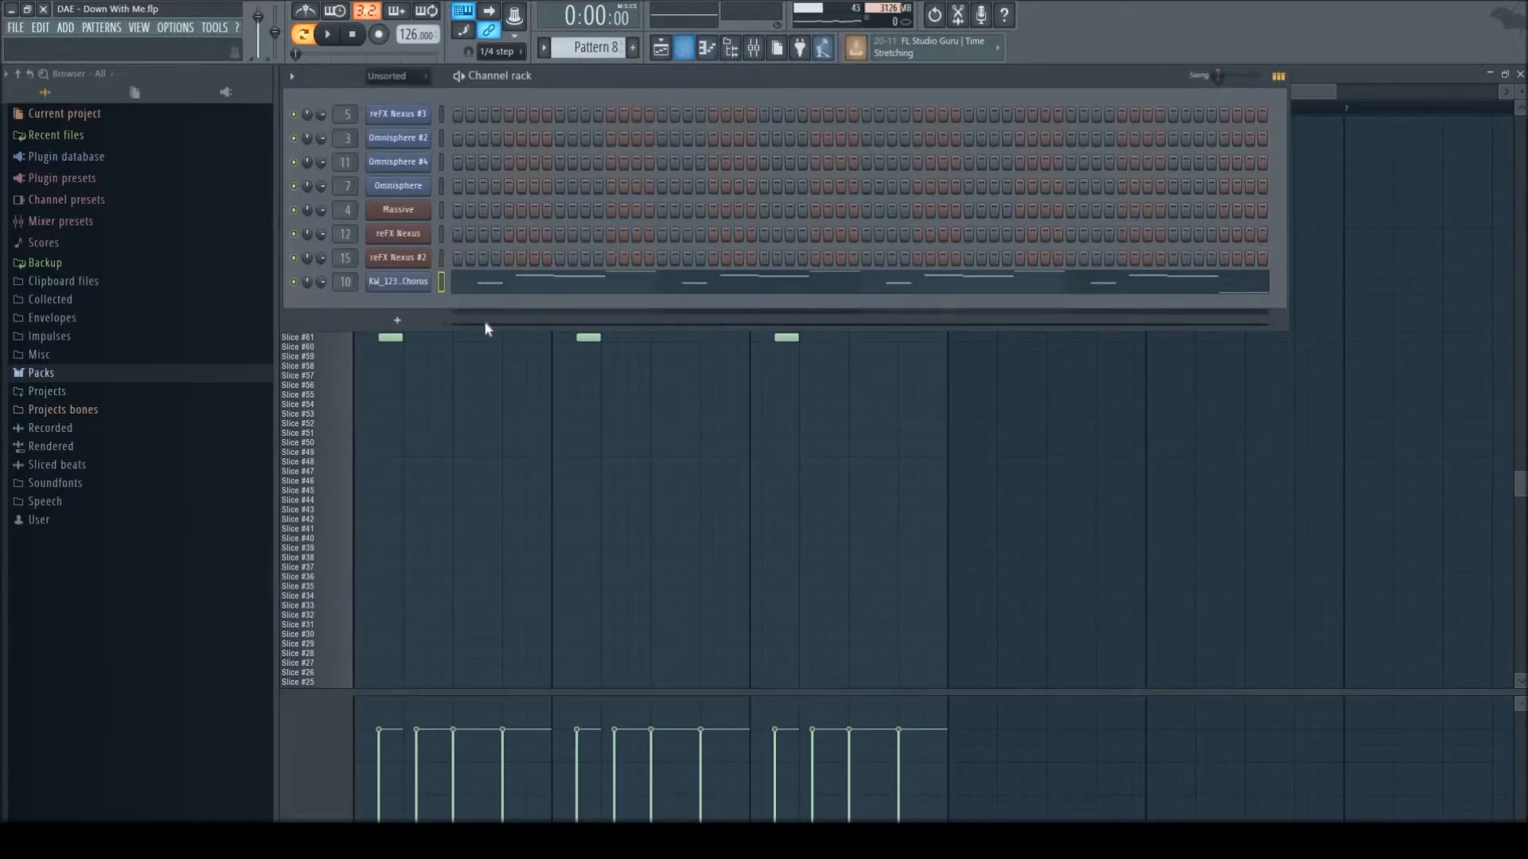
key("F6")
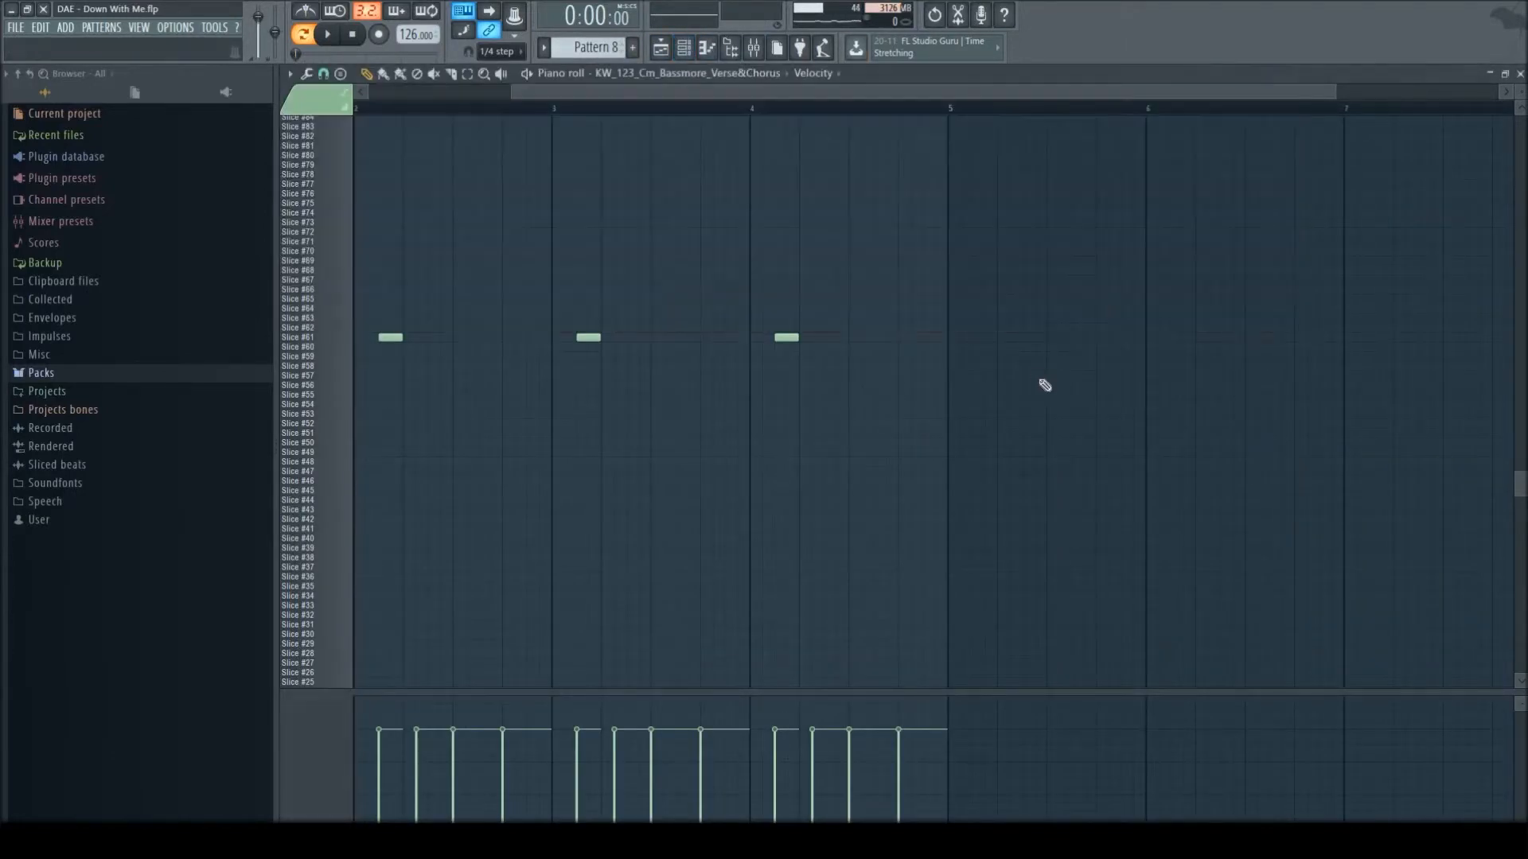
- Examine all of Pattern 8's vocal slice notes from the first bar and play them
scroll(757, 144, "up", 8)
scroll(1022, 227, "left", 2)
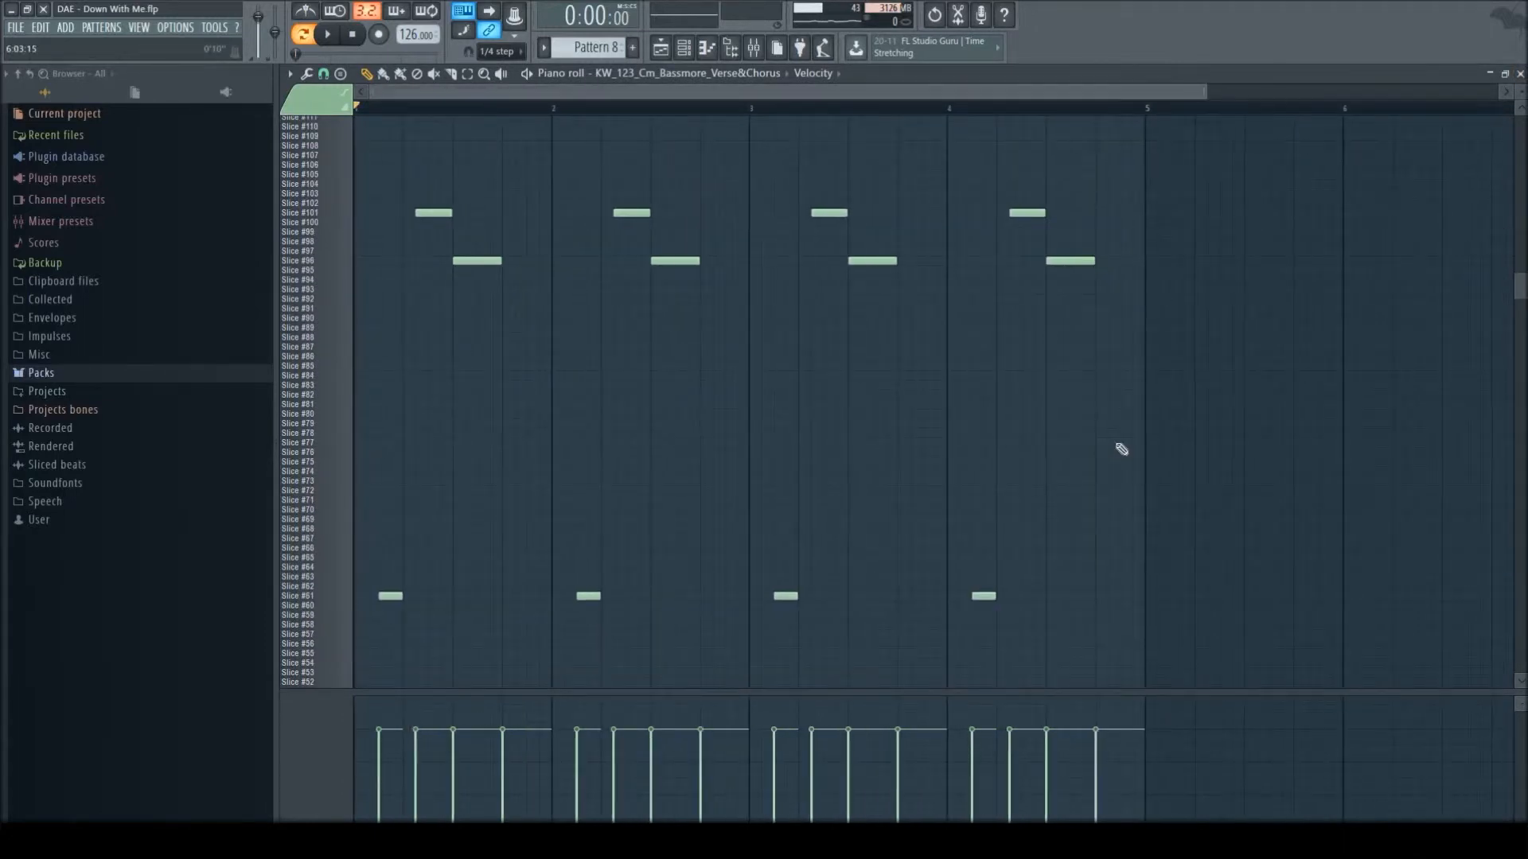
scroll(1122, 447, "down", 1)
scroll(1121, 447, "up", 3)
scroll(1218, 479, "down", 2)
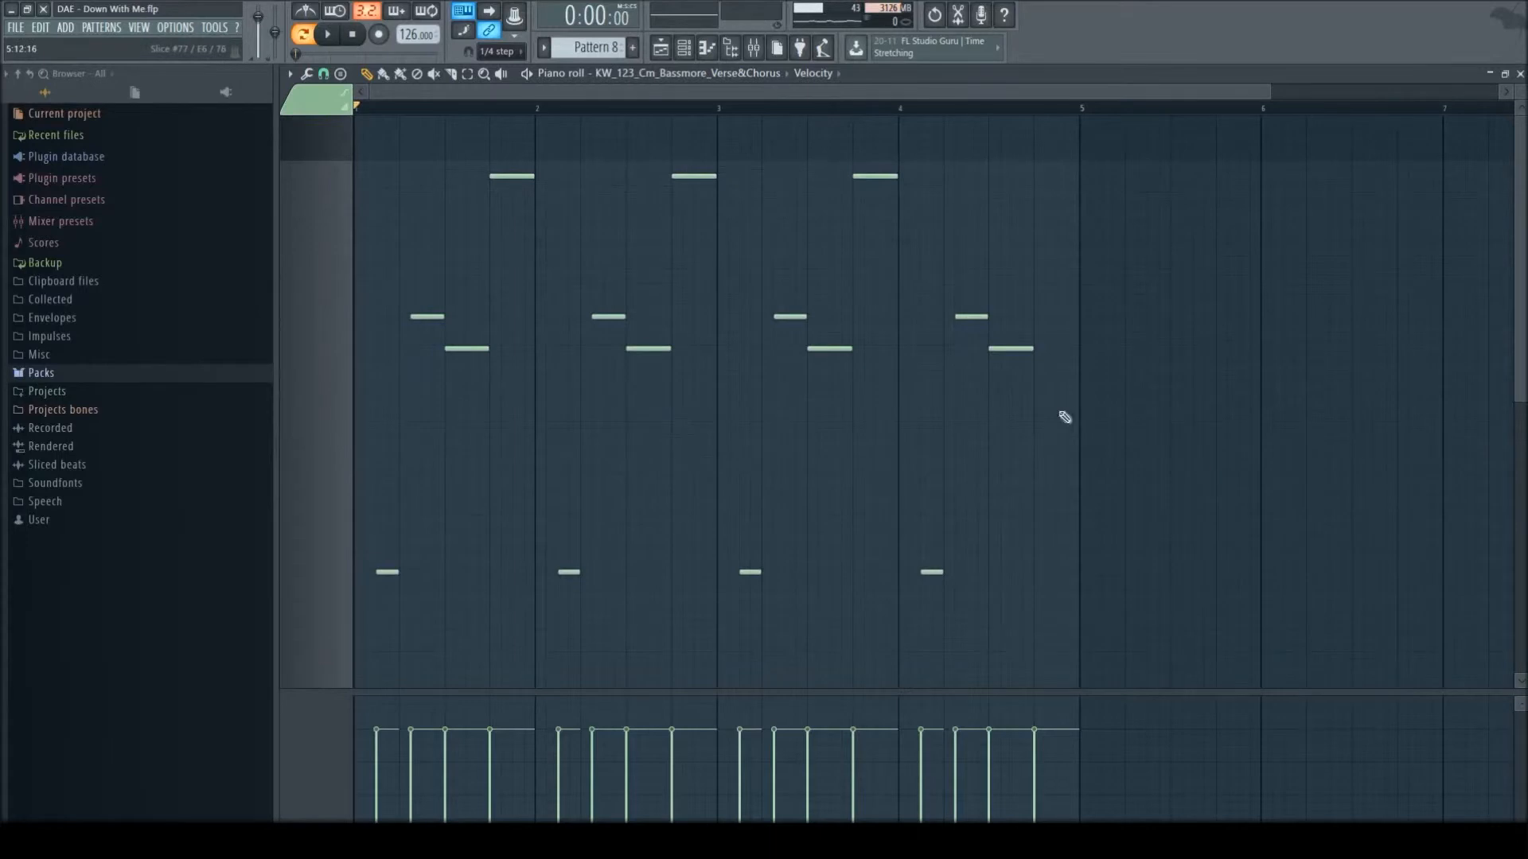
scroll(342, 473, "down", 2)
key("space")
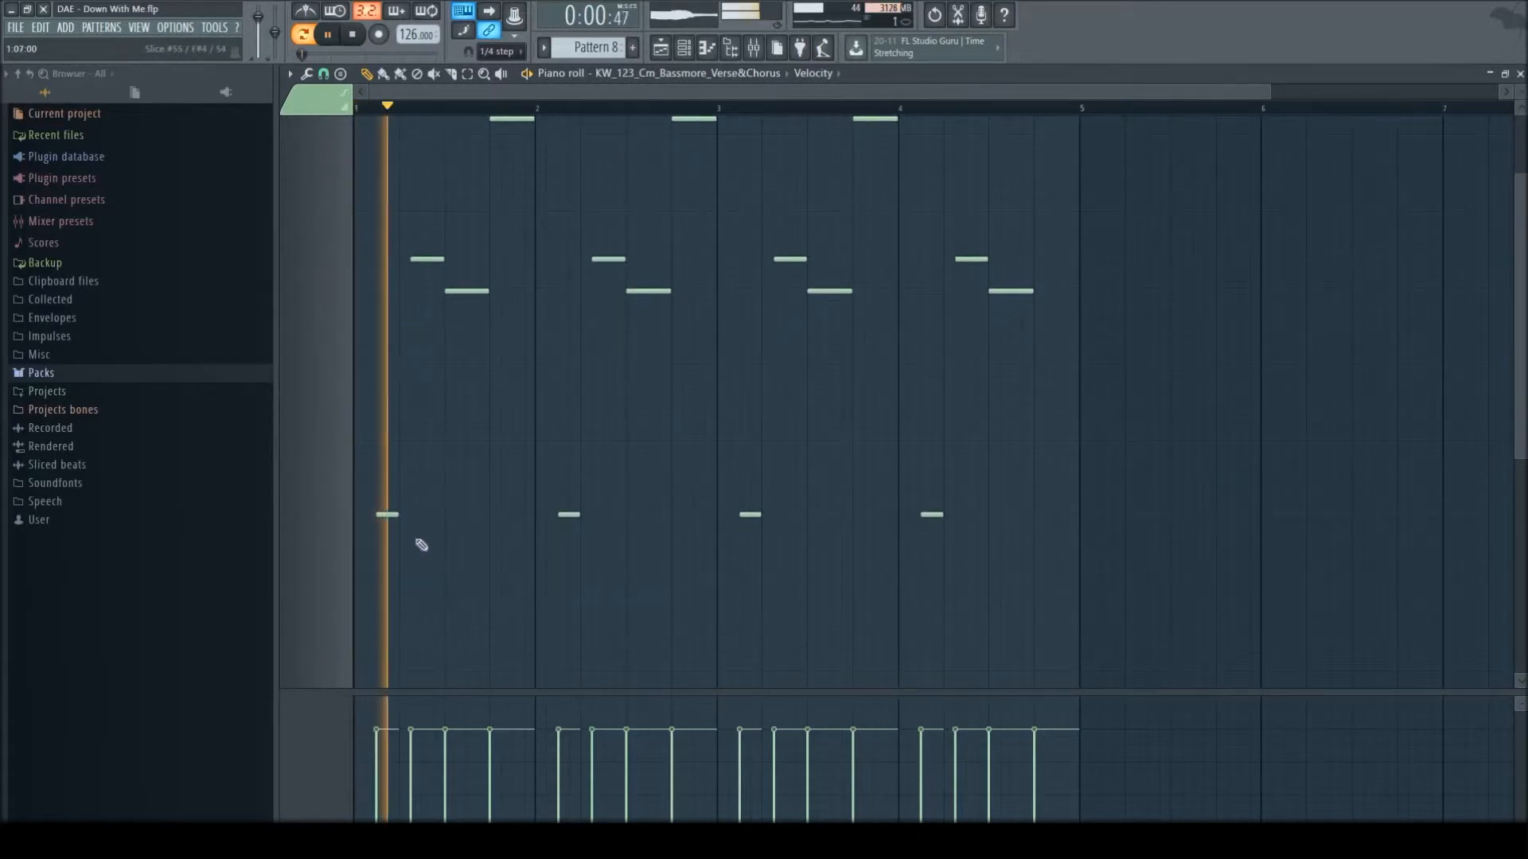
key("space")
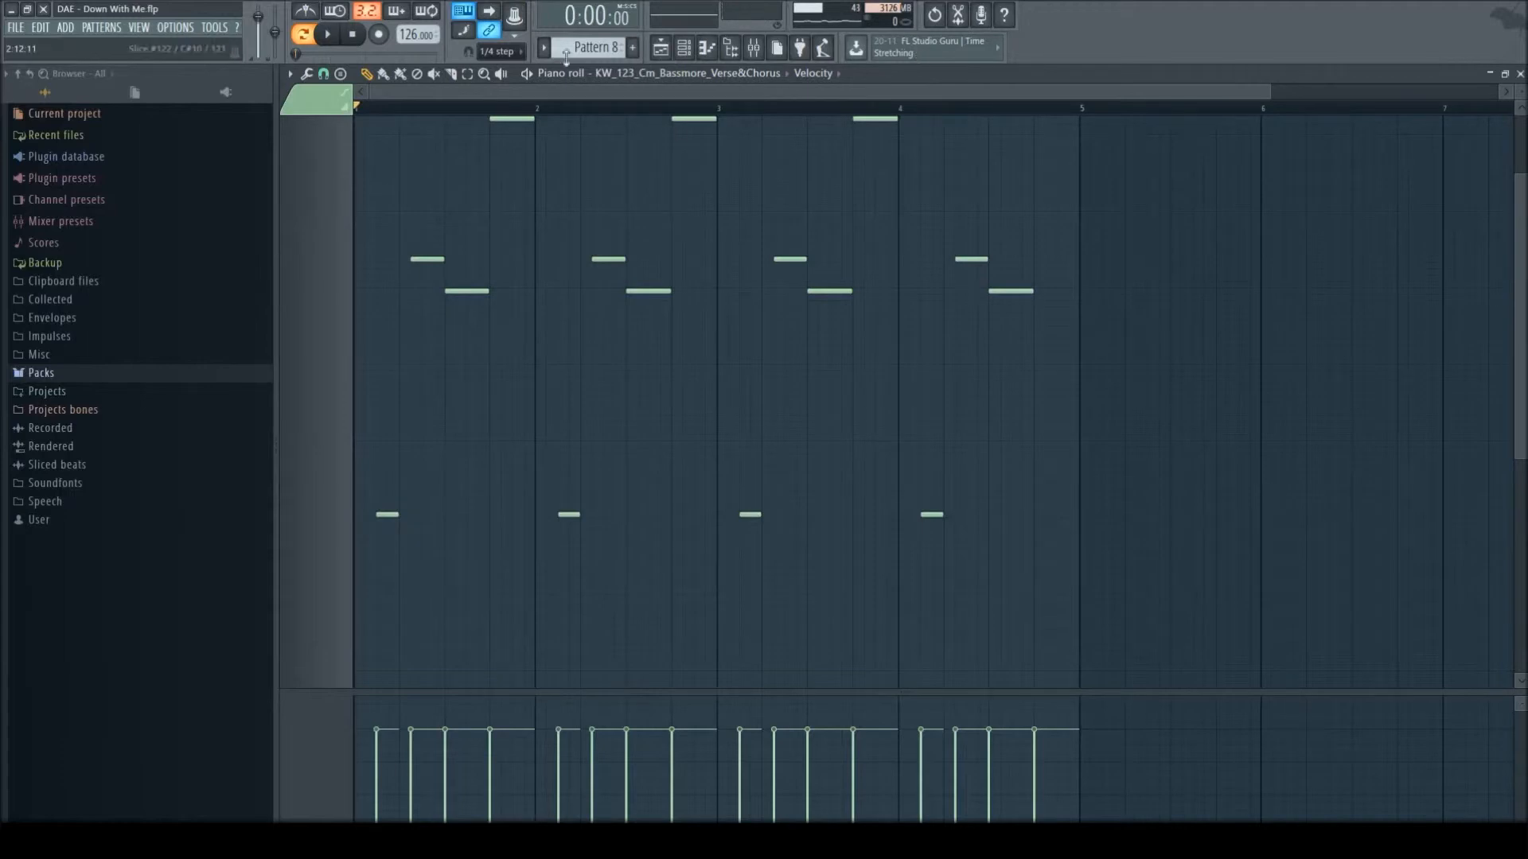
- Check the vocal slices' channel pitch and note fine pitch in the piano roll's event lane, and play the pattern briefly
left_click(820, 73)
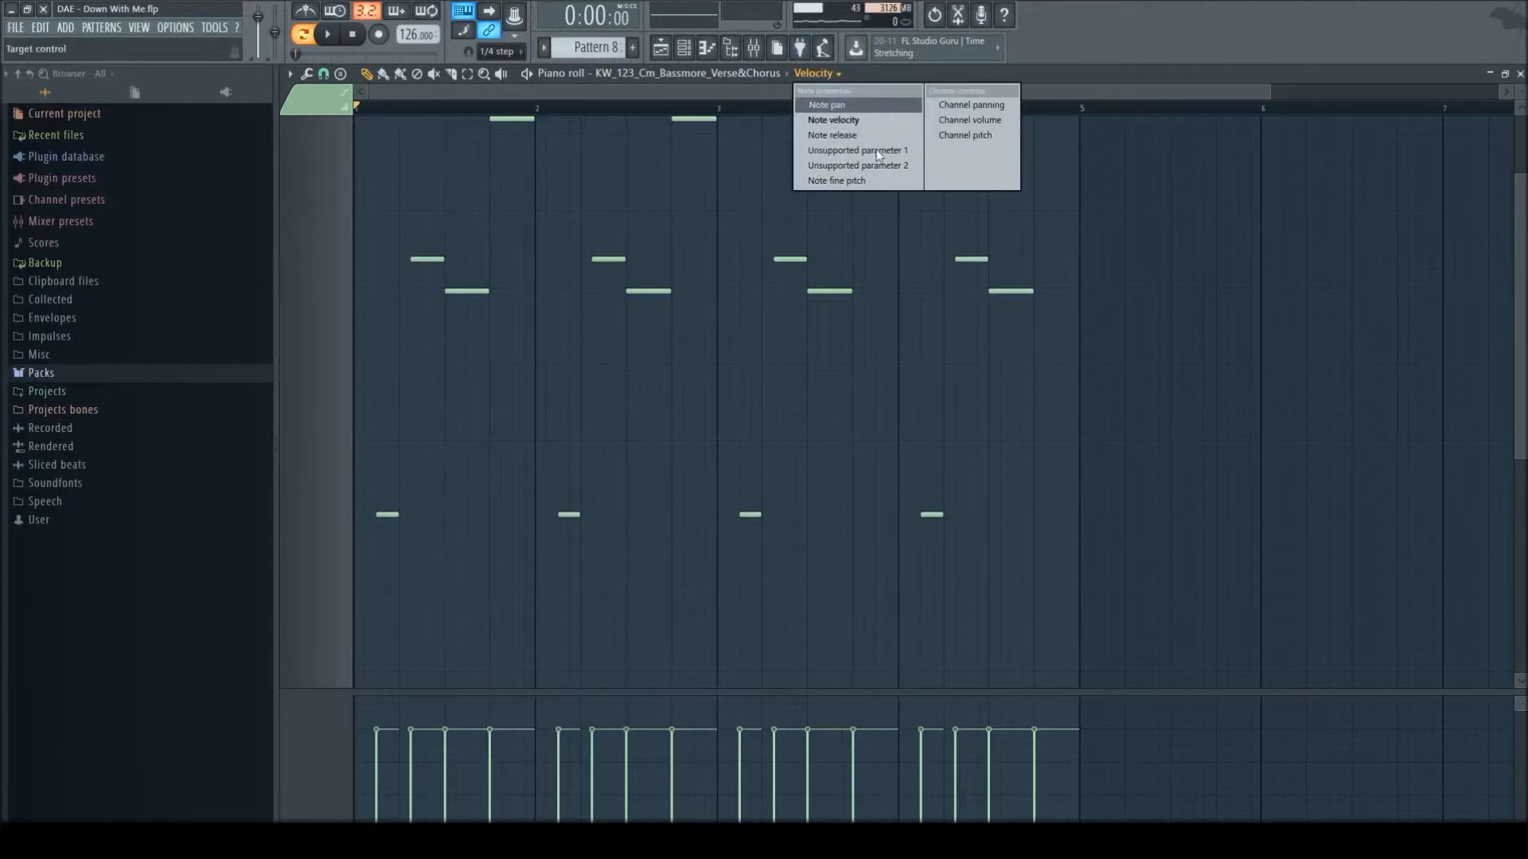
left_click(995, 133)
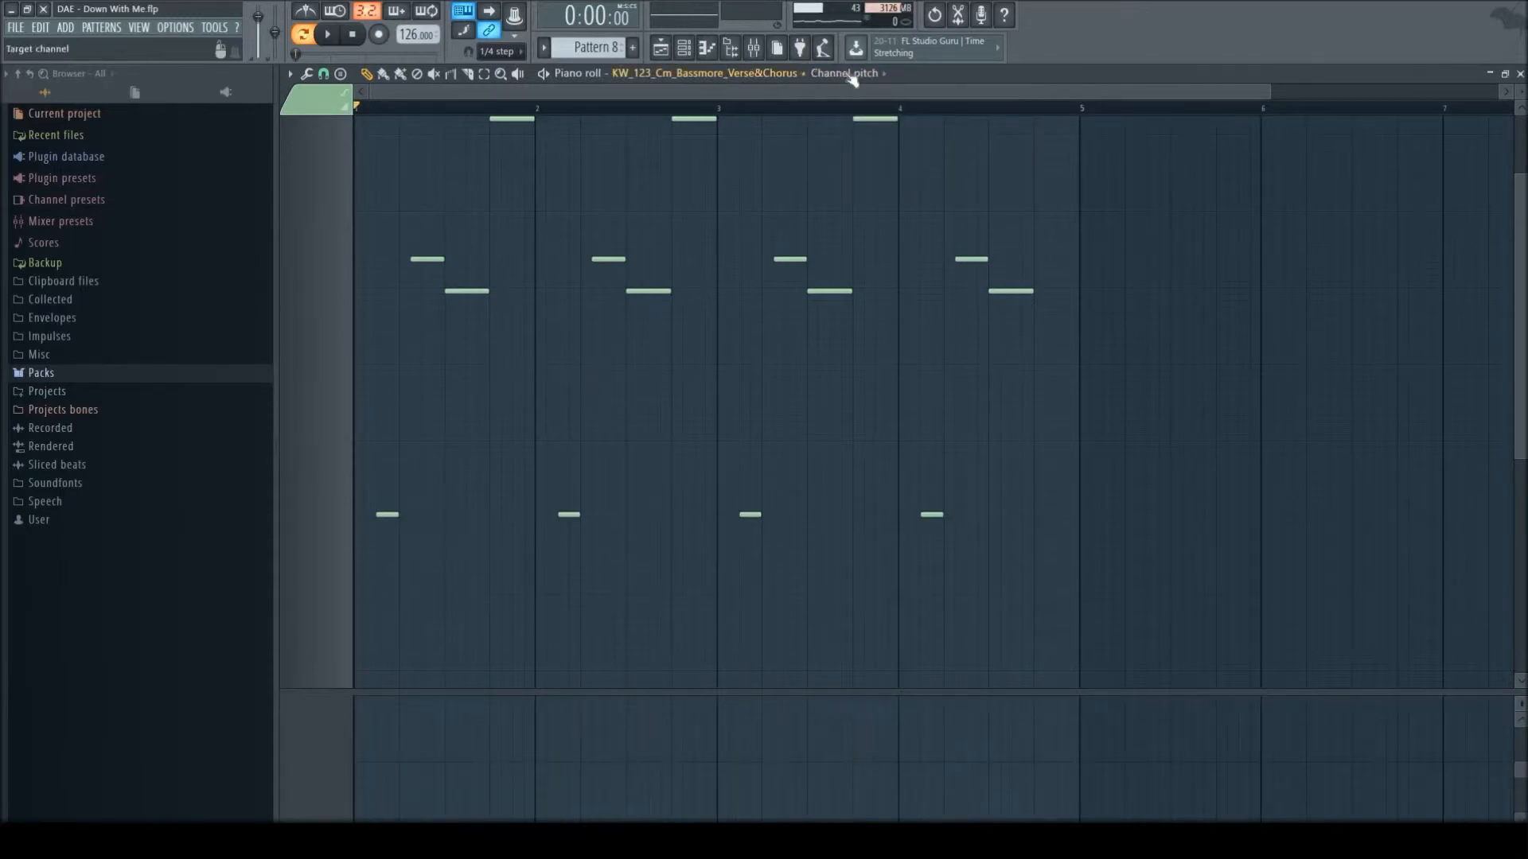
left_click(855, 73)
left_click(880, 180)
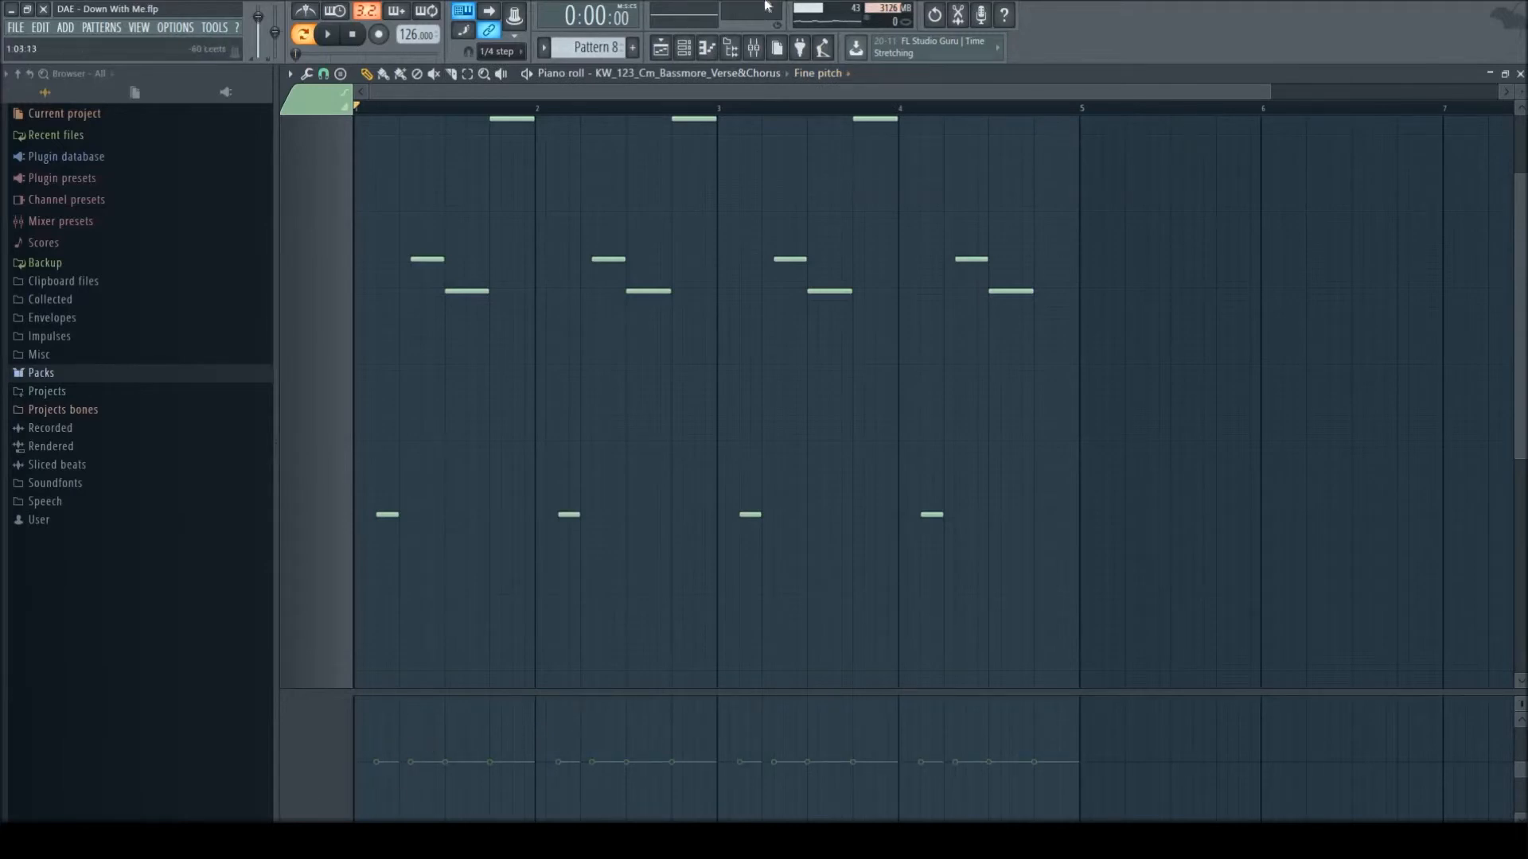
key("space")
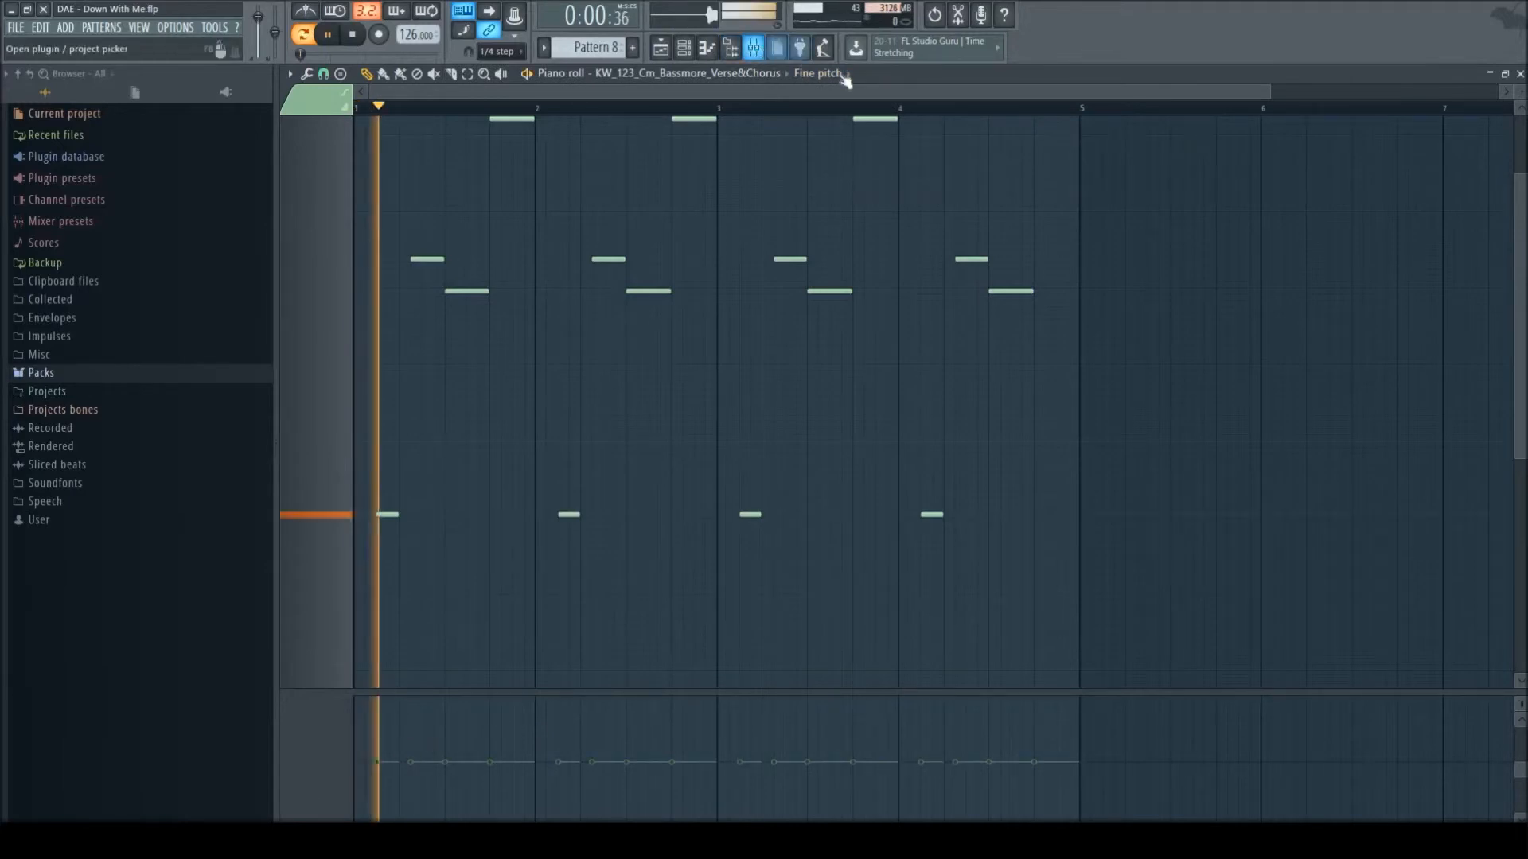
key("space")
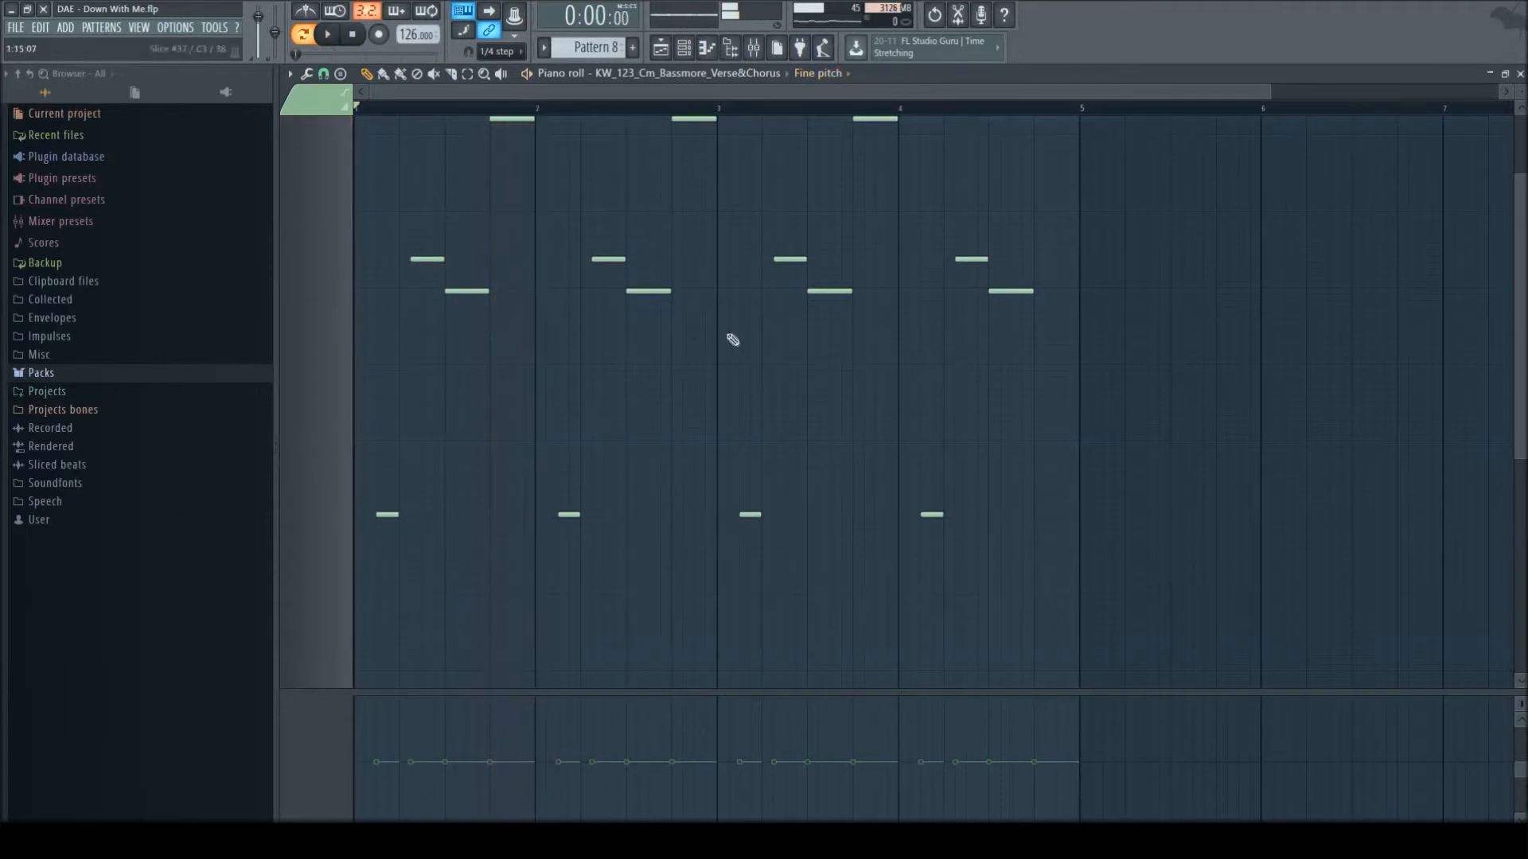
- Check the vocal slices' note pan, return the event lane to note velocity, and play Pattern 8 again
left_click(842, 73)
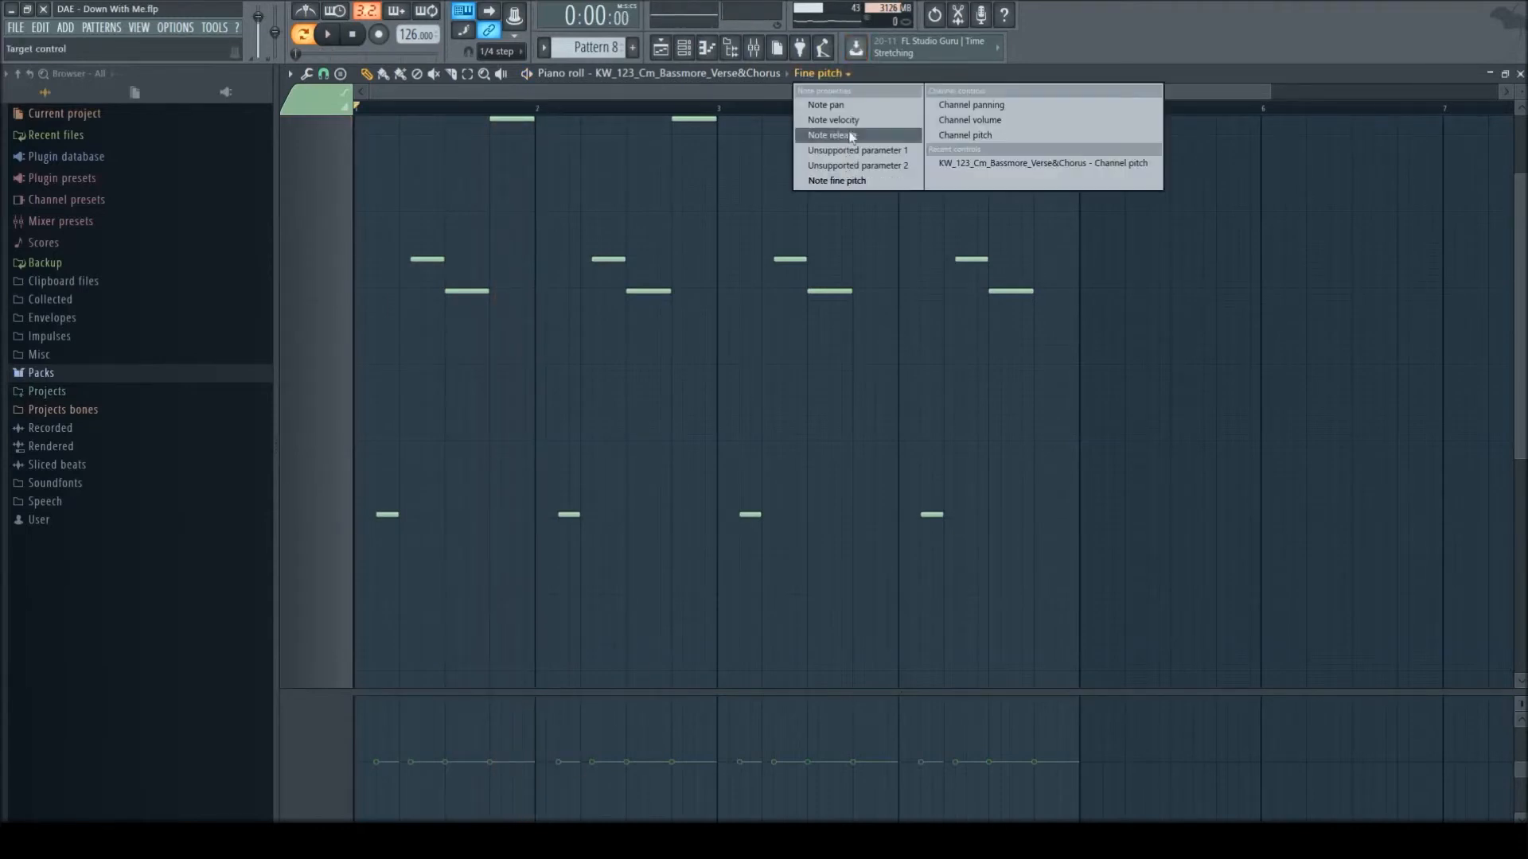
left_click(844, 105)
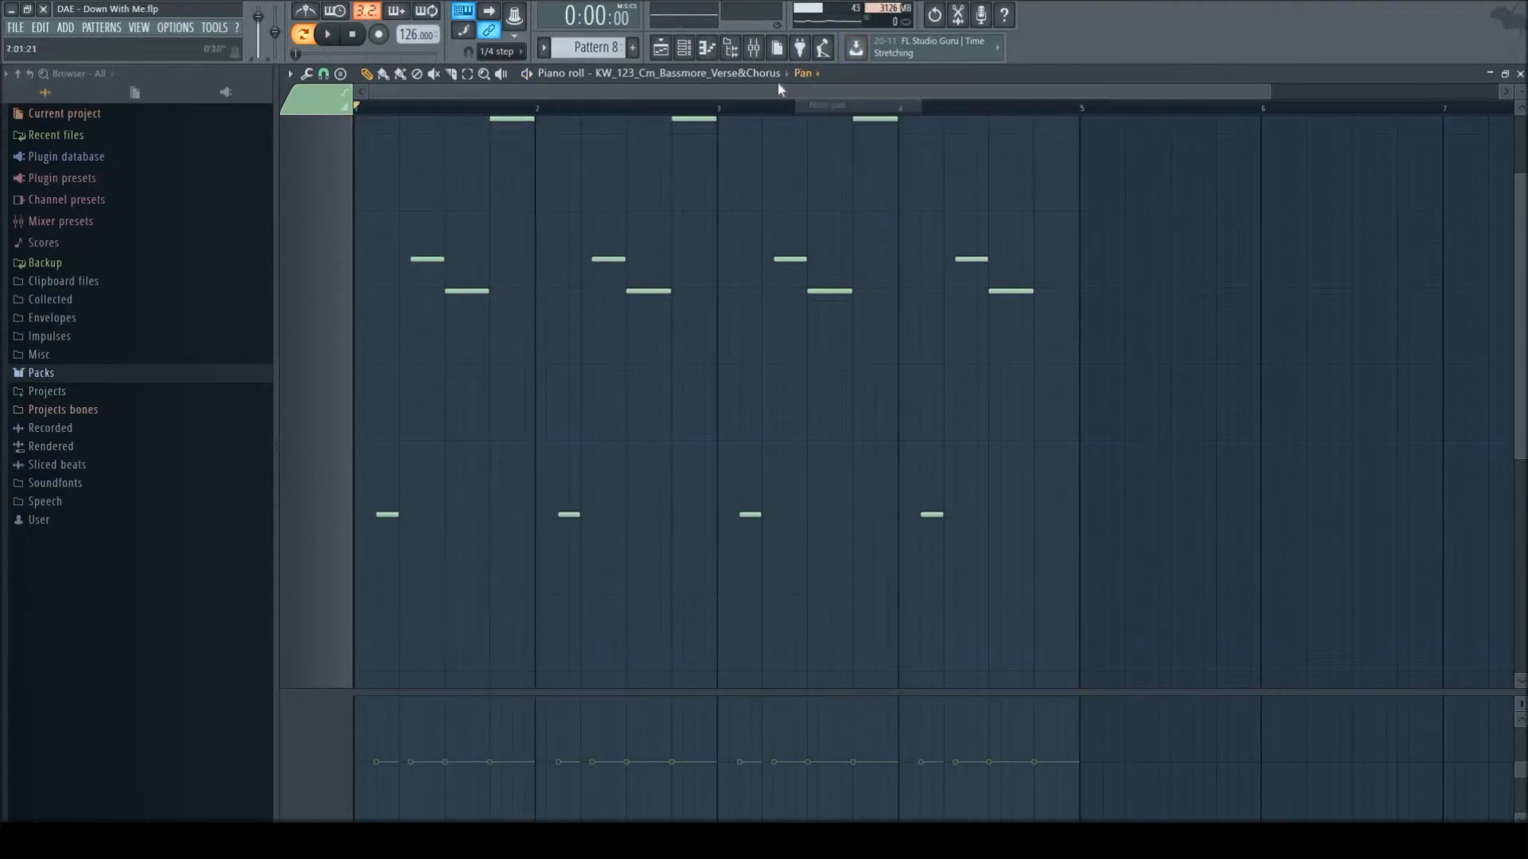
left_click(814, 74)
left_click(863, 121)
scroll(1085, 410, "up", 2)
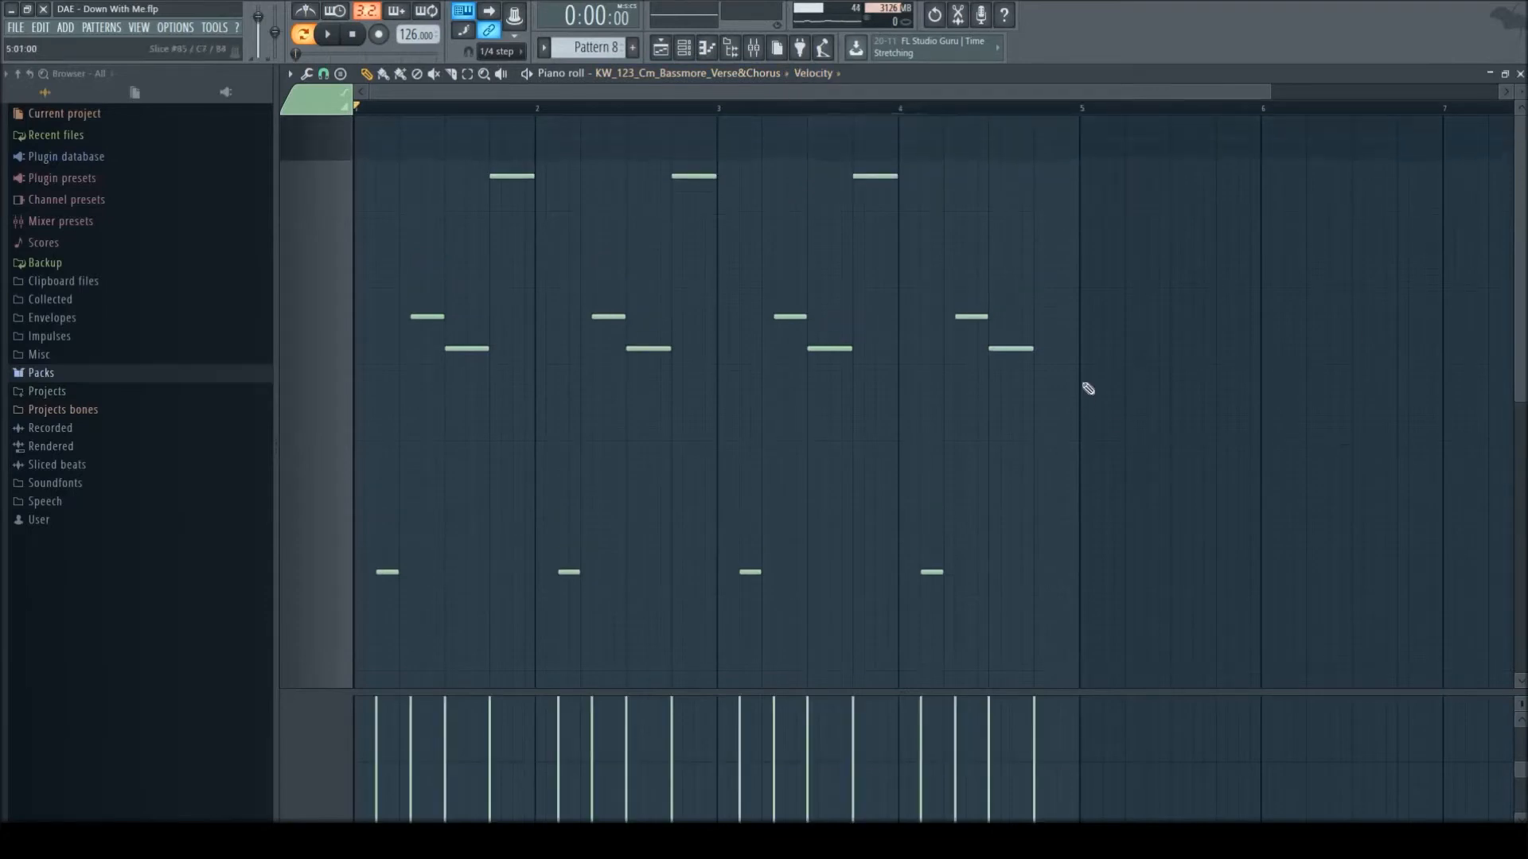
key("space")
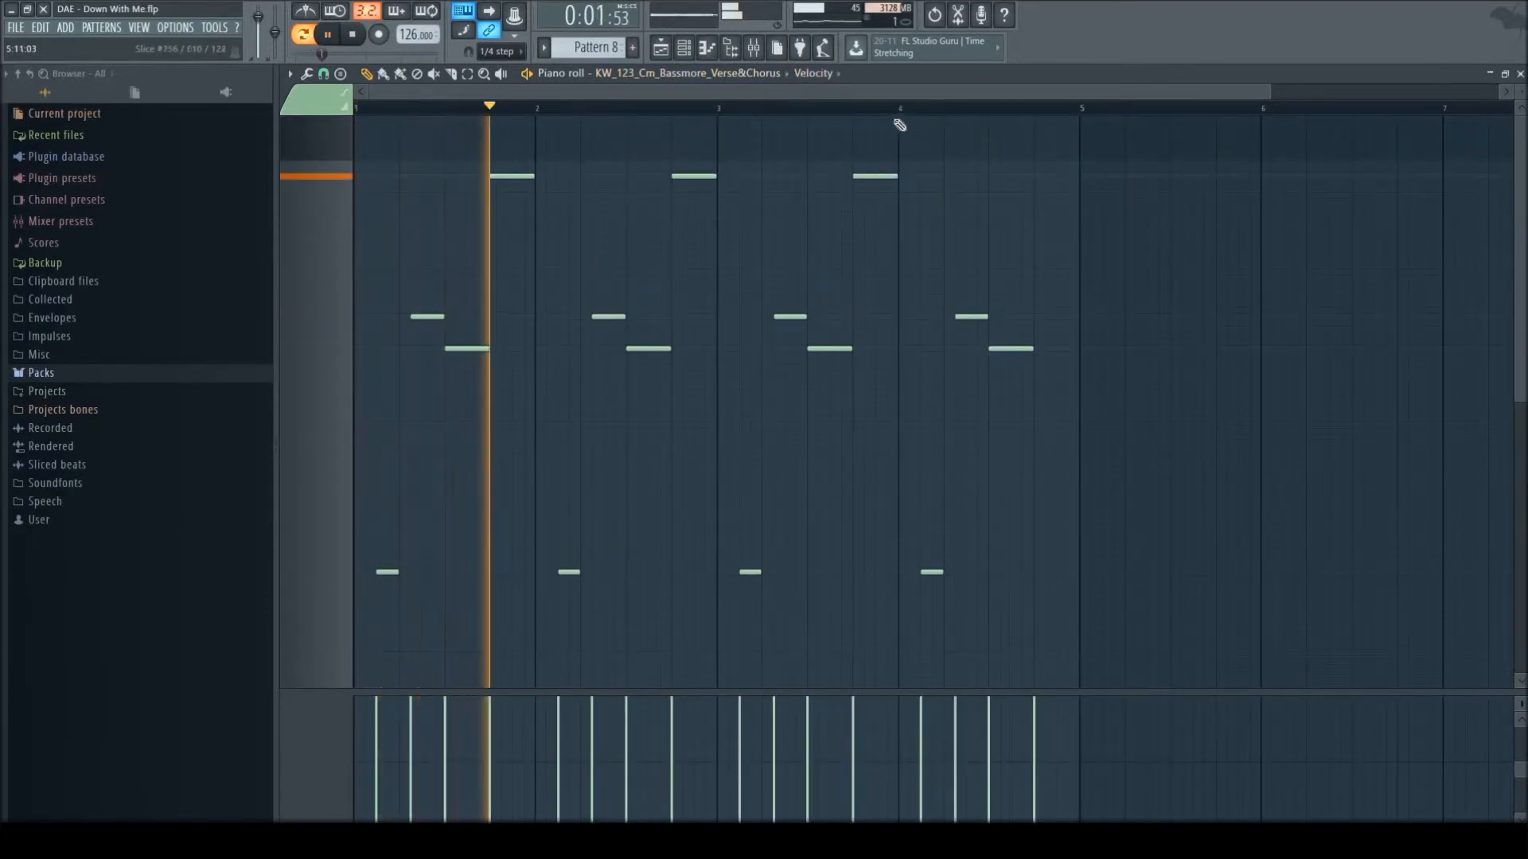
- Play the vocal slices in Pattern 8, skipping playback ahead to the fourth bar to hear the ending
key("space")
left_click(929, 110)
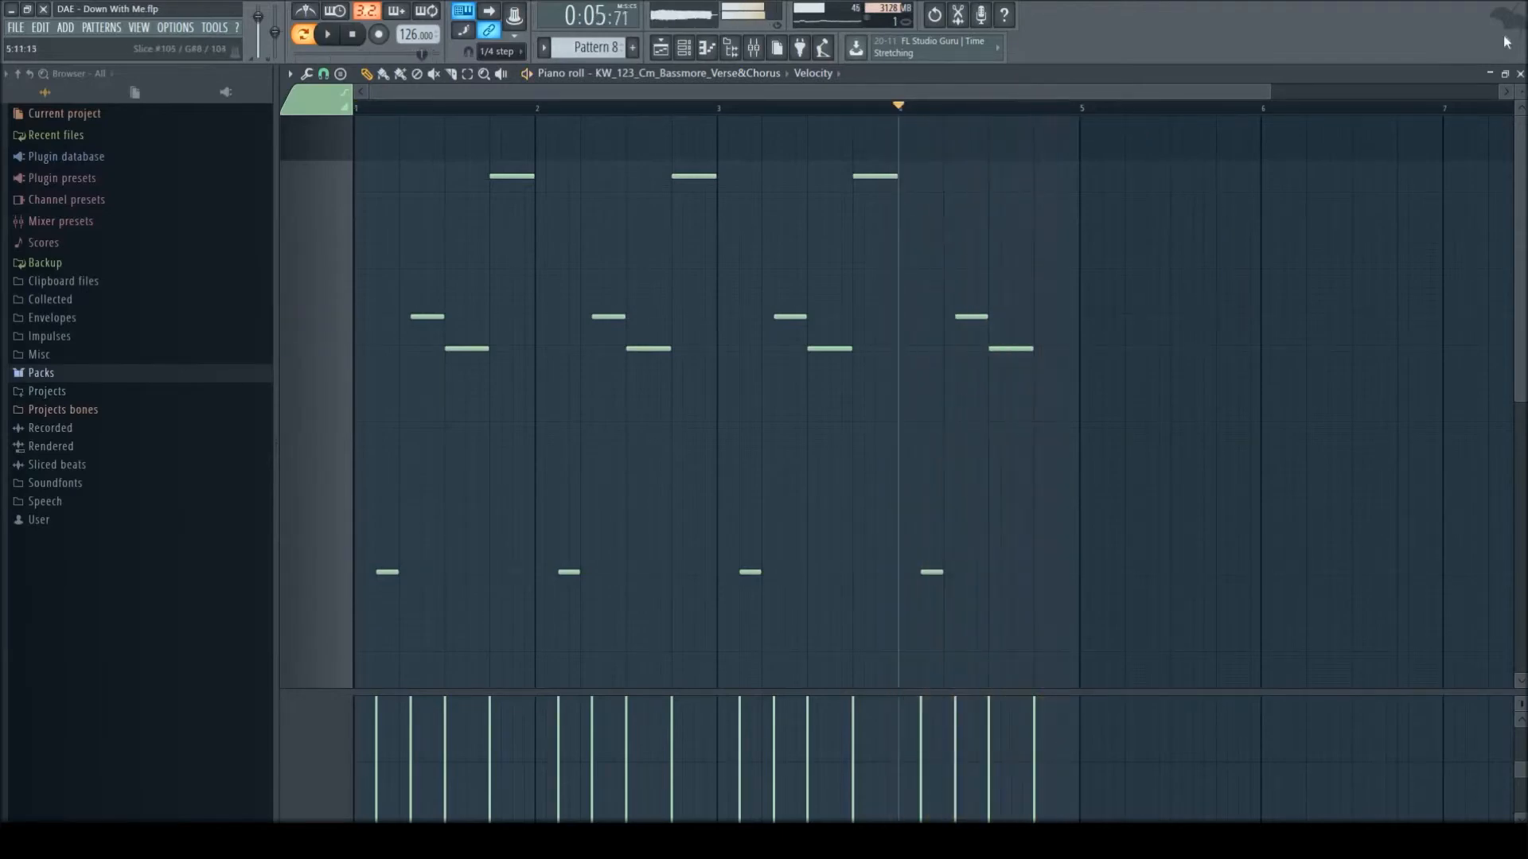
scroll(1206, 301, "down", 3)
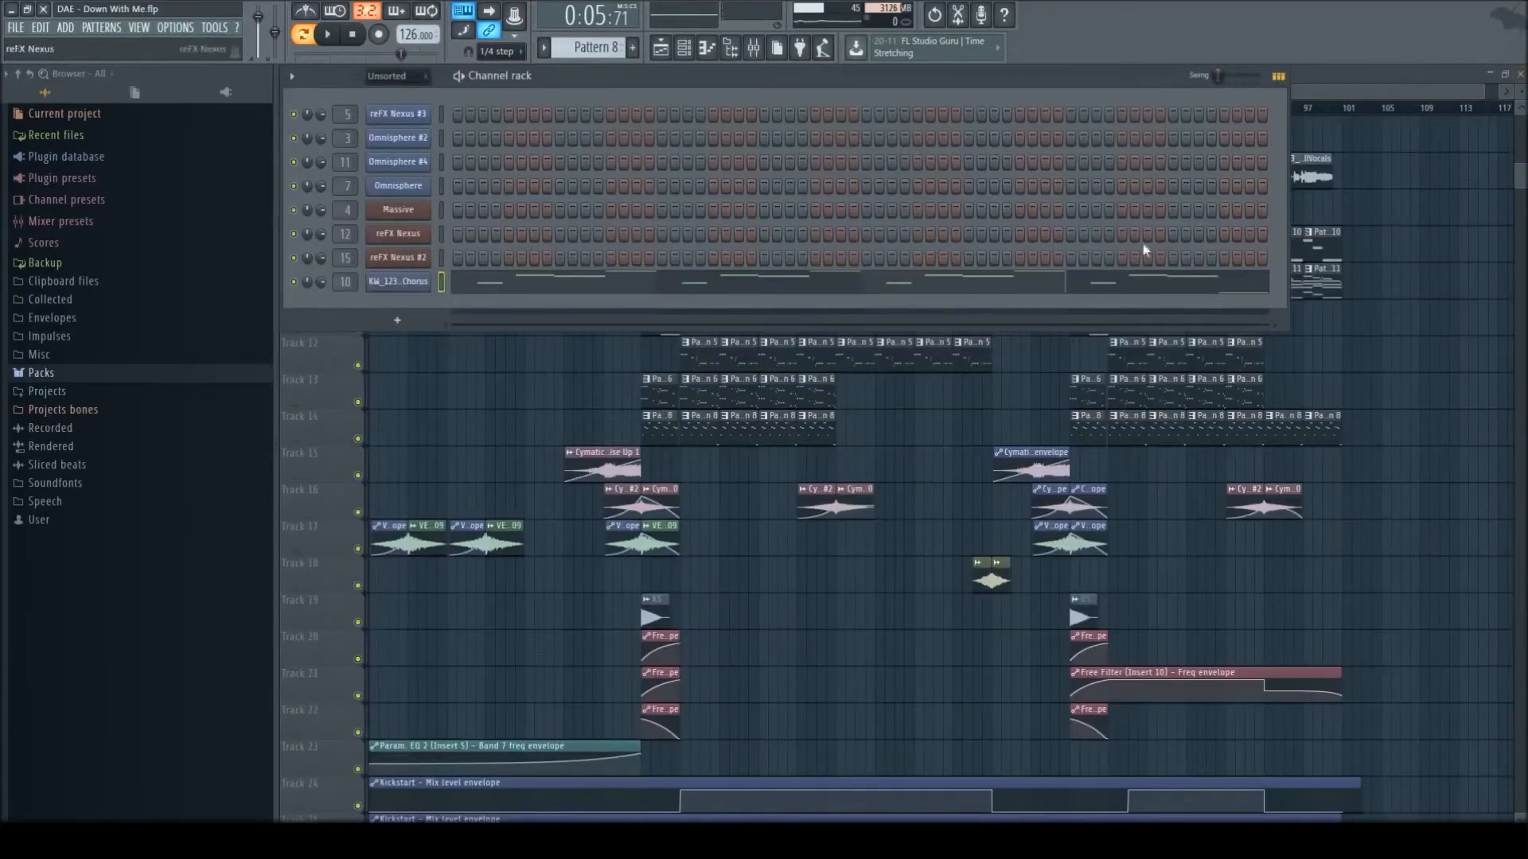
- Reopen the KW_123_Cm_Bassmore_Verse&Chorus notes from the channel rack for another check, then close them and return to the playlist
left_click(1195, 291)
scroll(1263, 596, "down", 5)
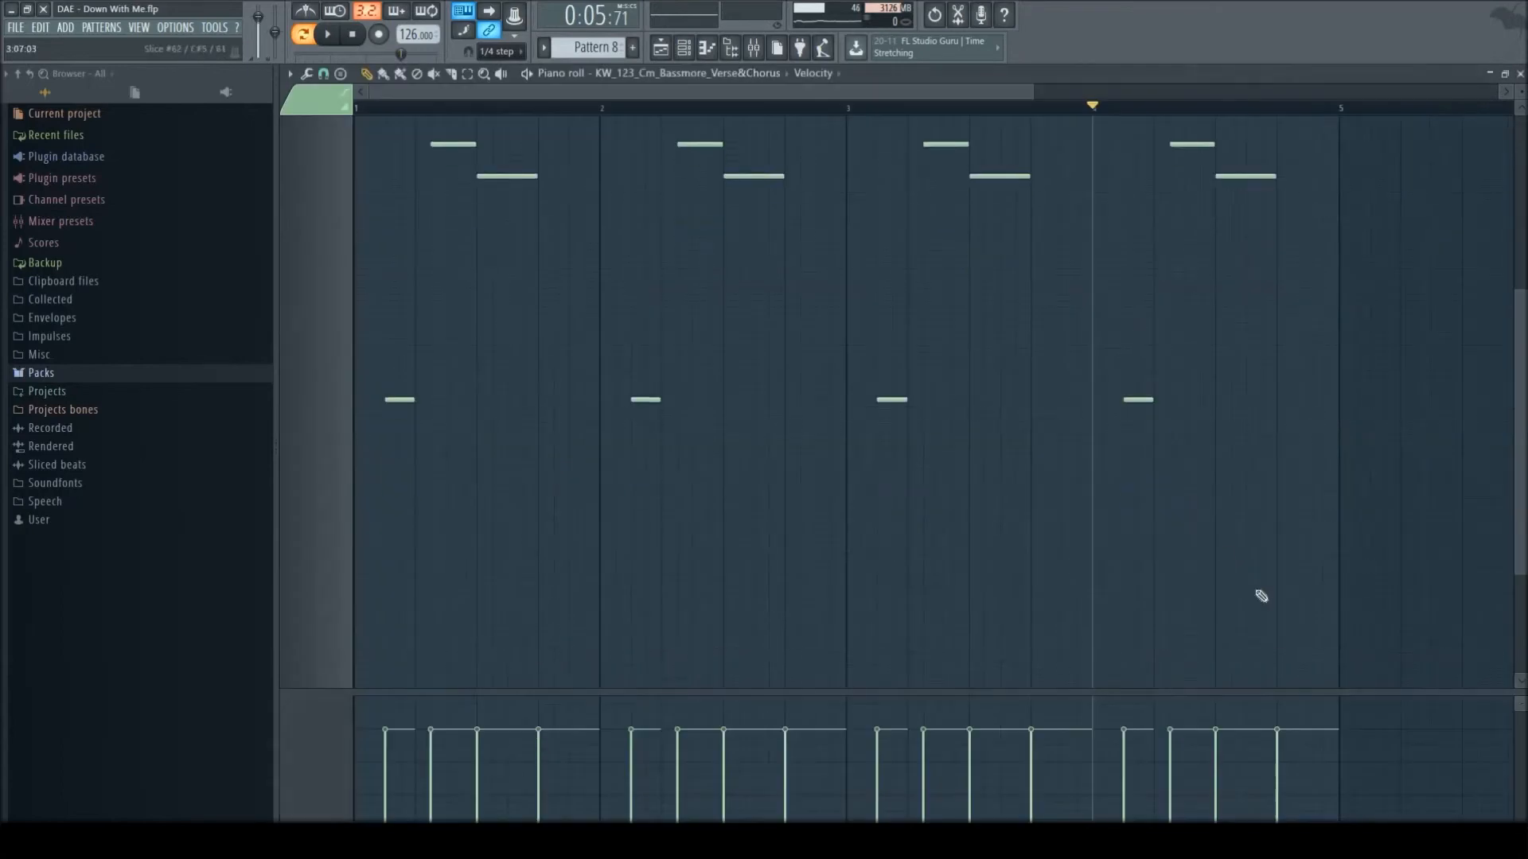
key("Escape")
key("Escape")
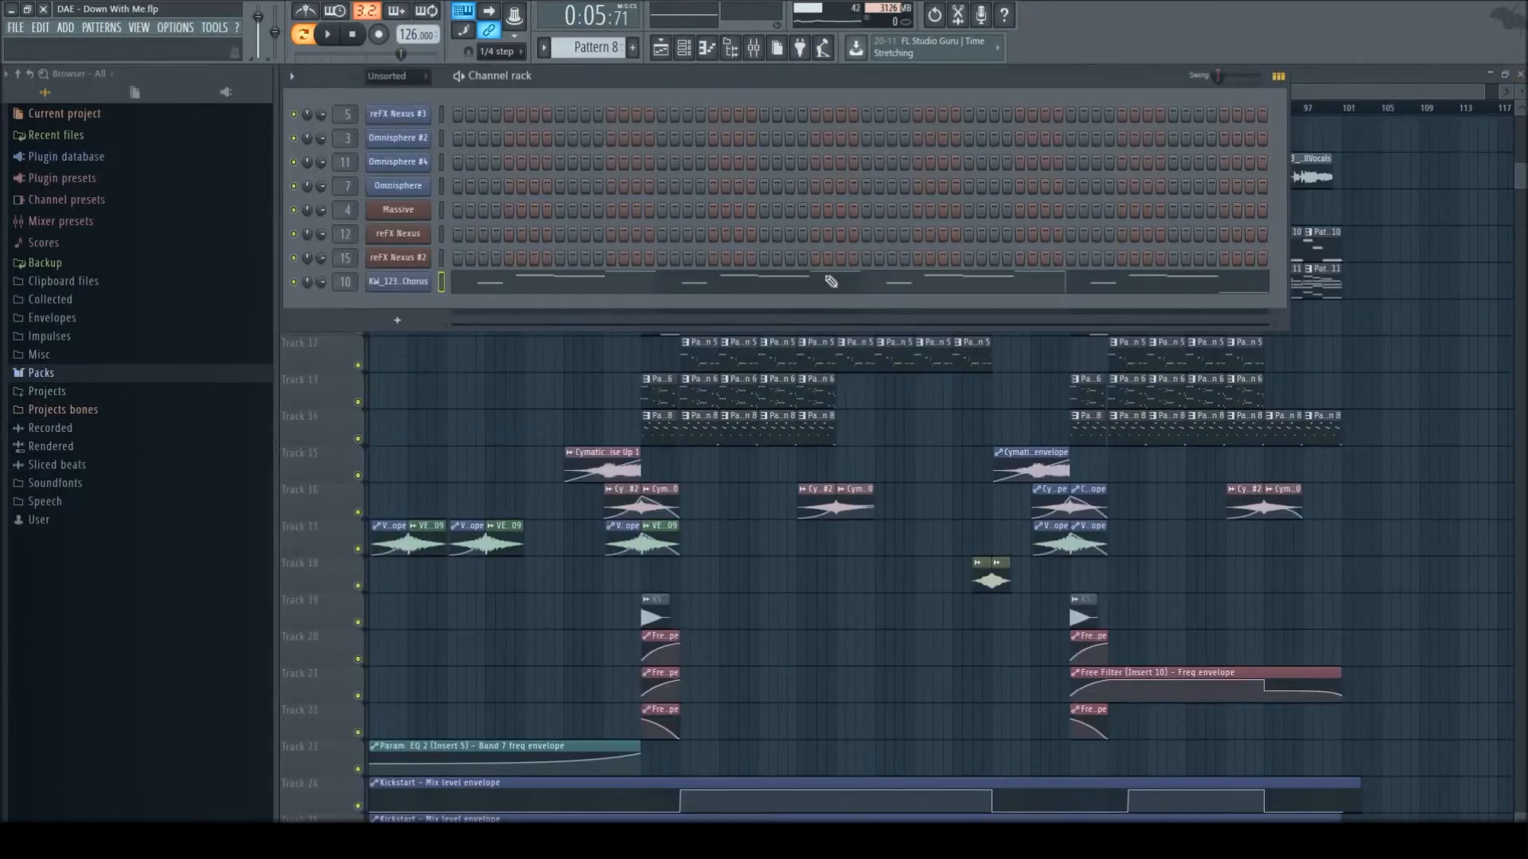
- Survey the playlist arrangement, shrinking the track height and adjusting the timeline scale so Tracks 1 to 25 fit in view
scroll(971, 372, "down", 3)
scroll(983, 372, "up", 7)
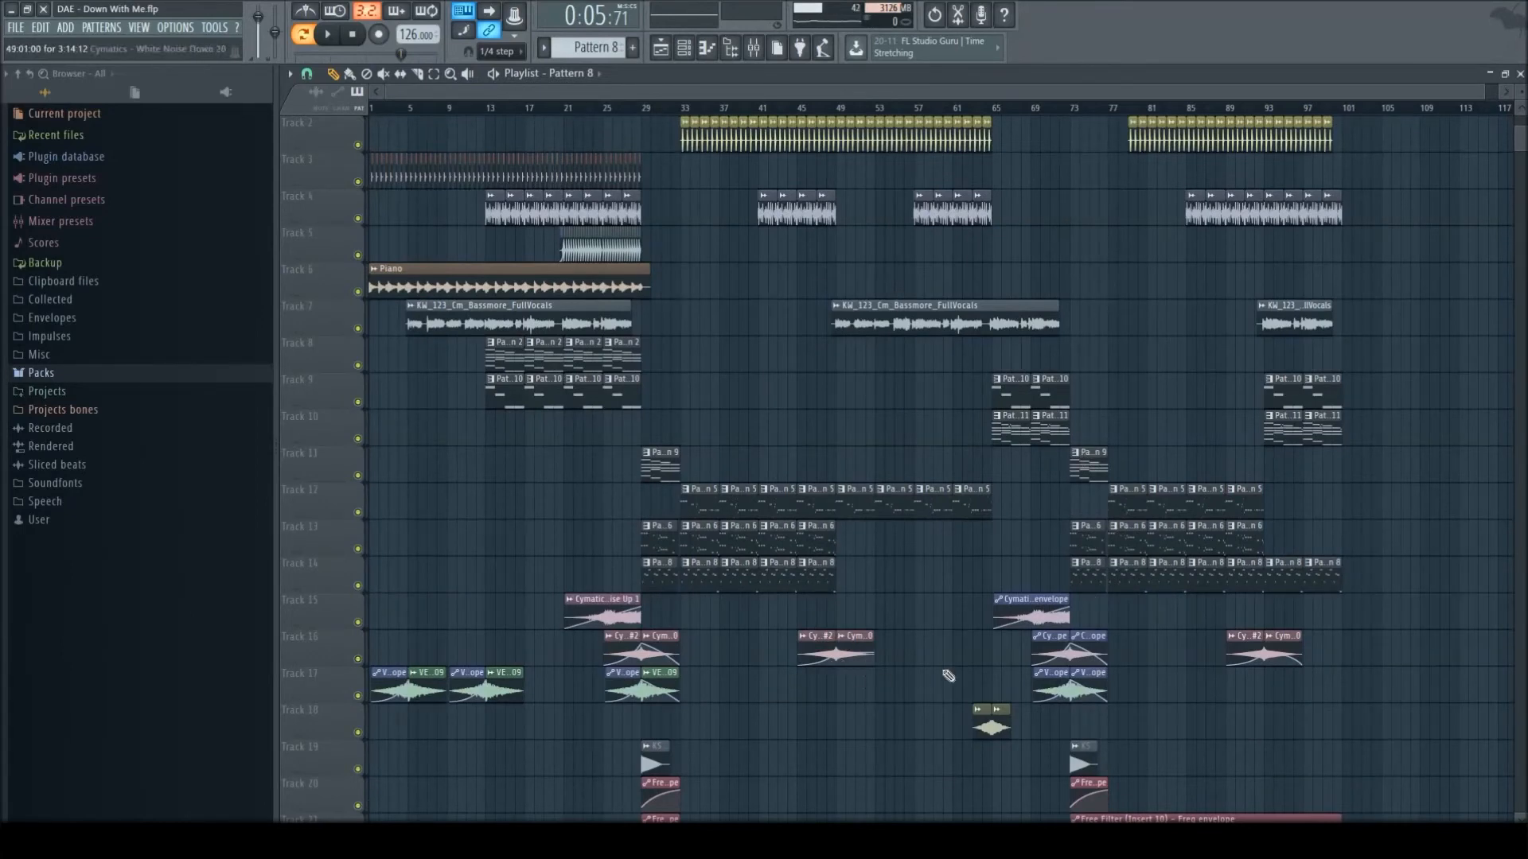
scroll(1232, 809, "down", 3)
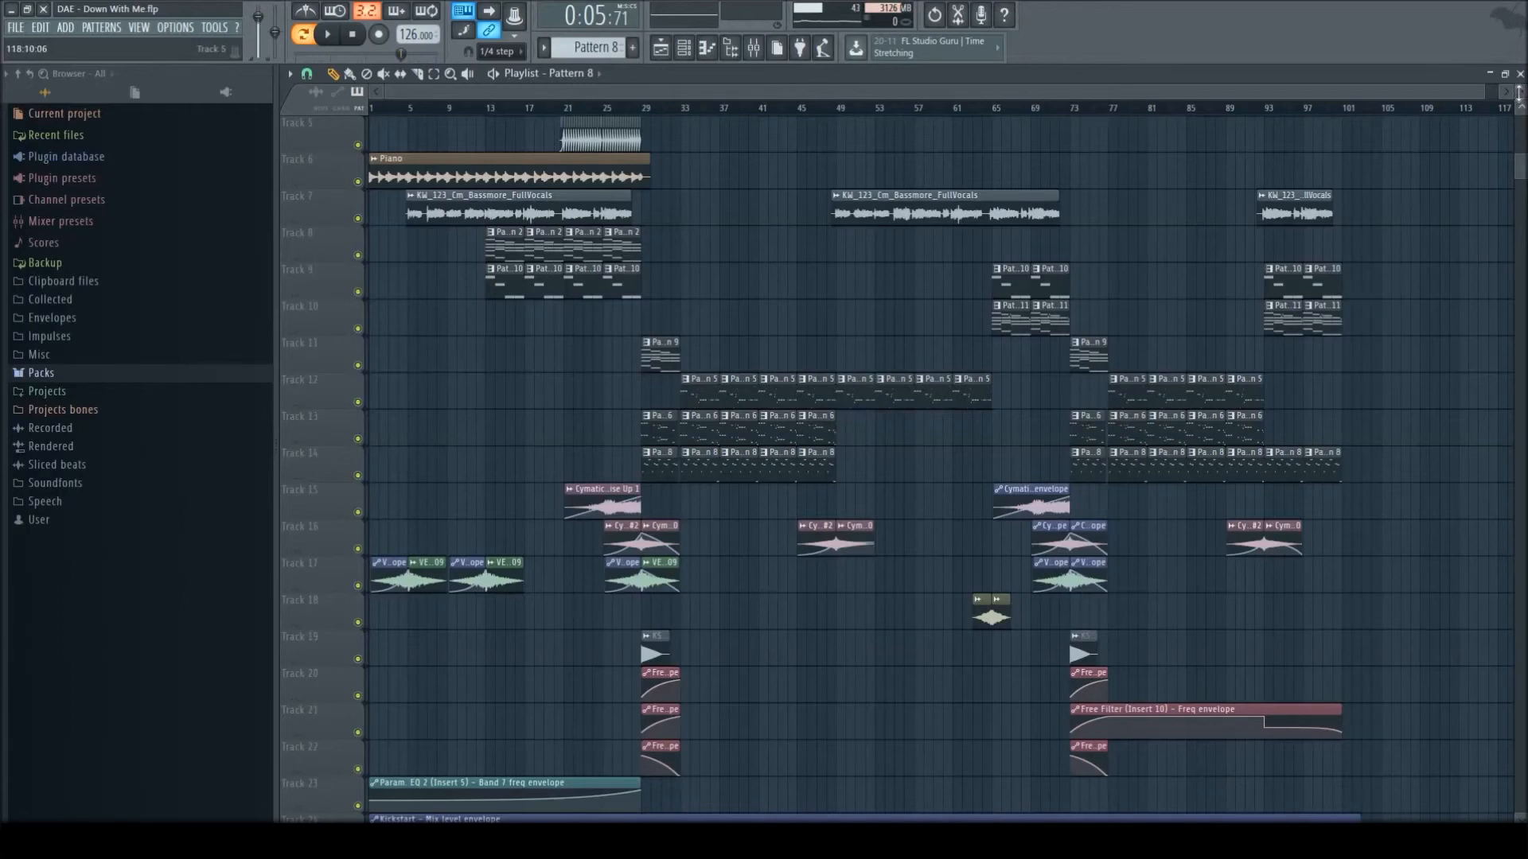
left_click_drag(1519, 93, 1454, 276)
scroll(1465, 261, "up", 3)
left_click_drag(1483, 90, 1519, 68)
left_click_drag(1320, 93, 1379, 83)
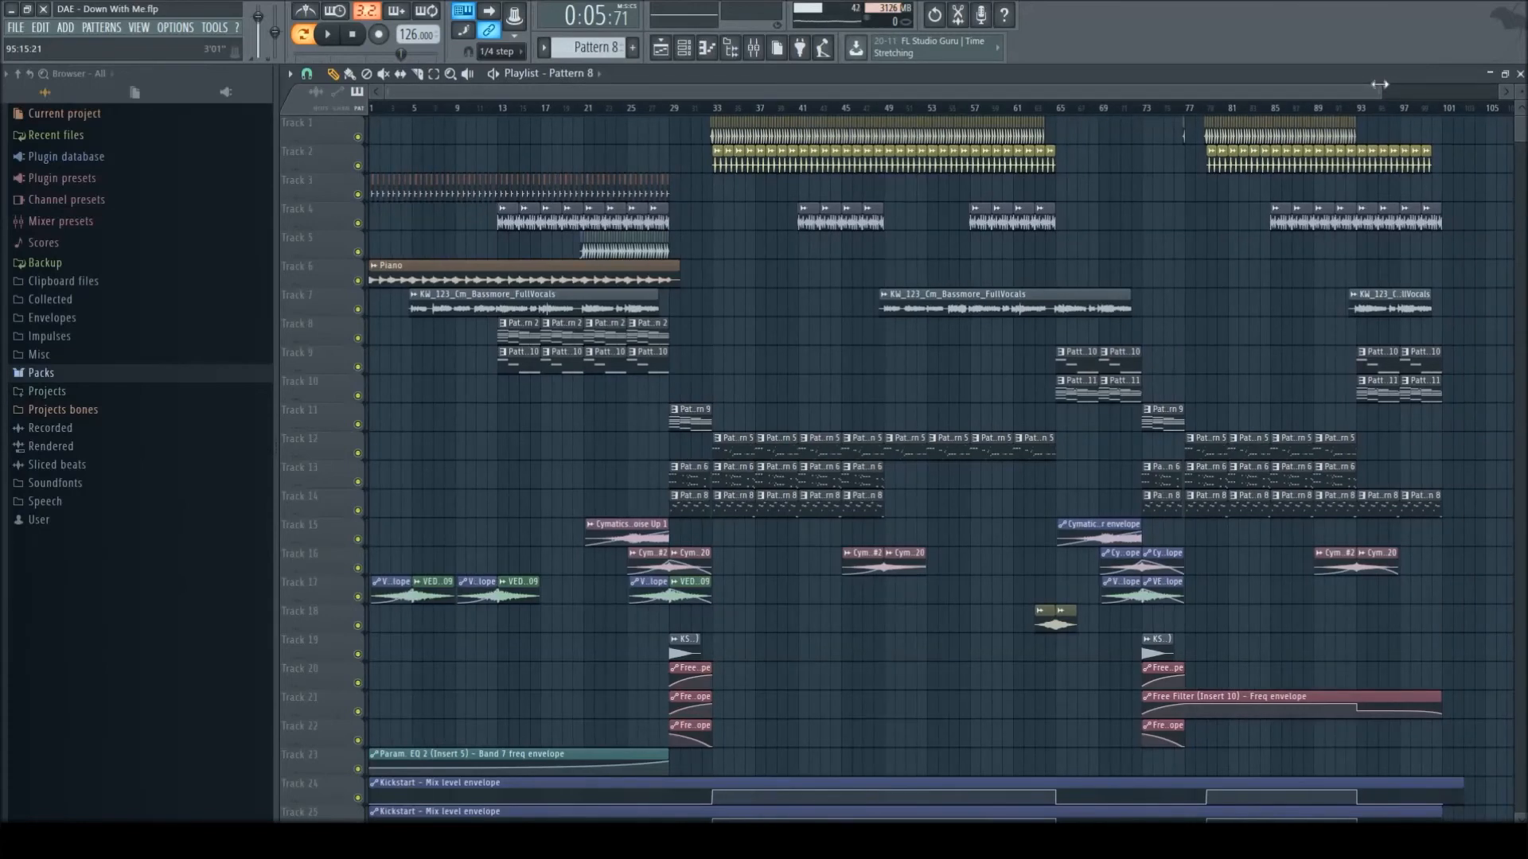